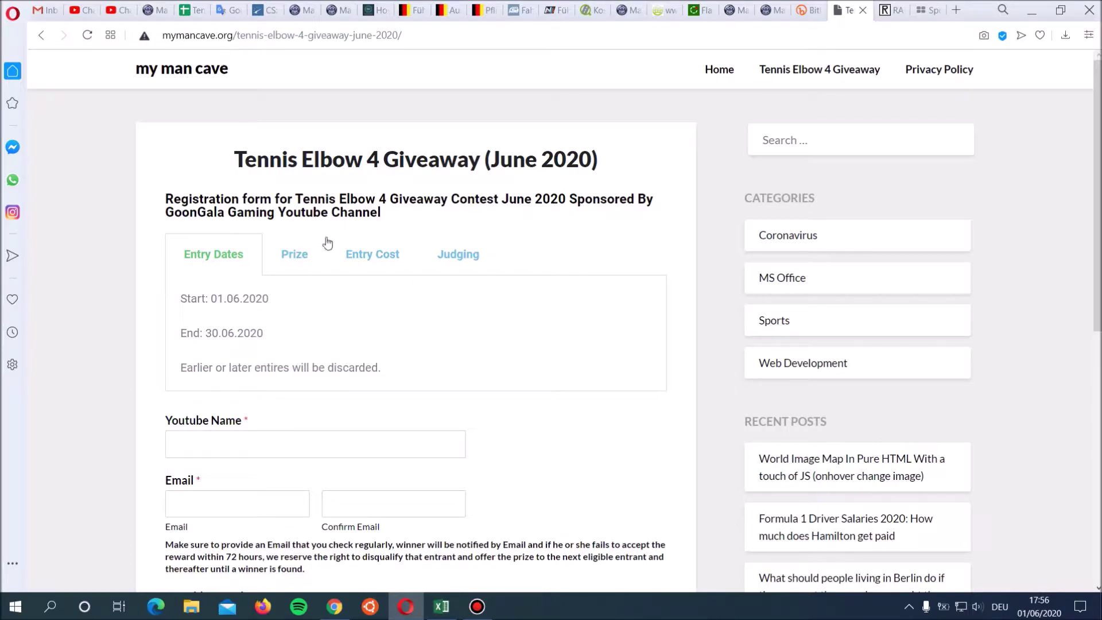
- Highlight parts of the Tennis Elbow 4 giveaway title while reading it
left_click_drag(236, 156, 588, 161)
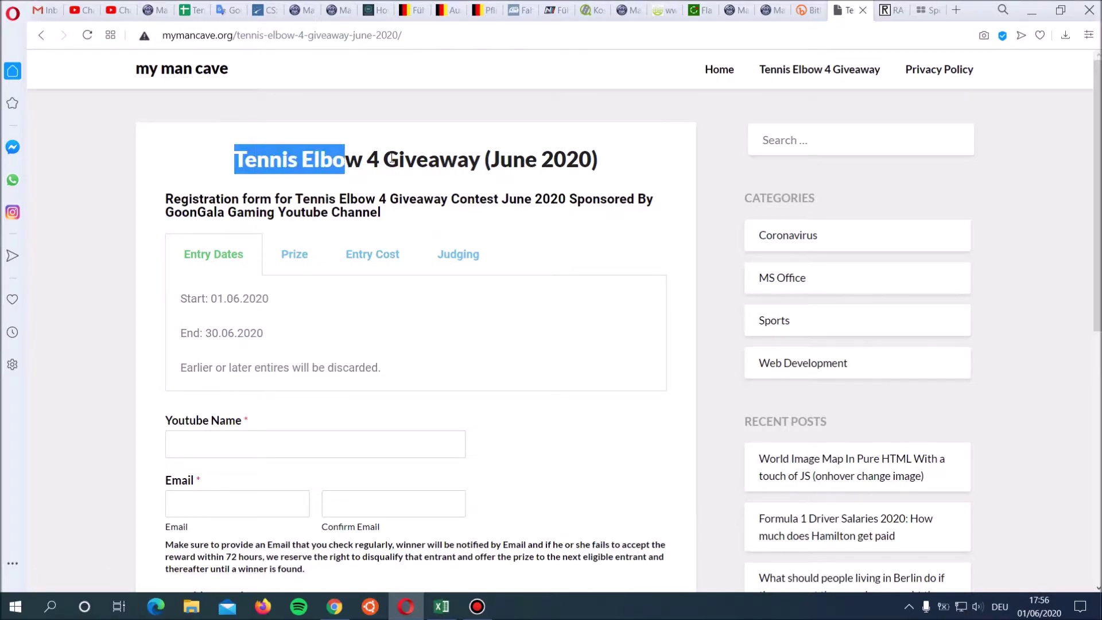
left_click(609, 171)
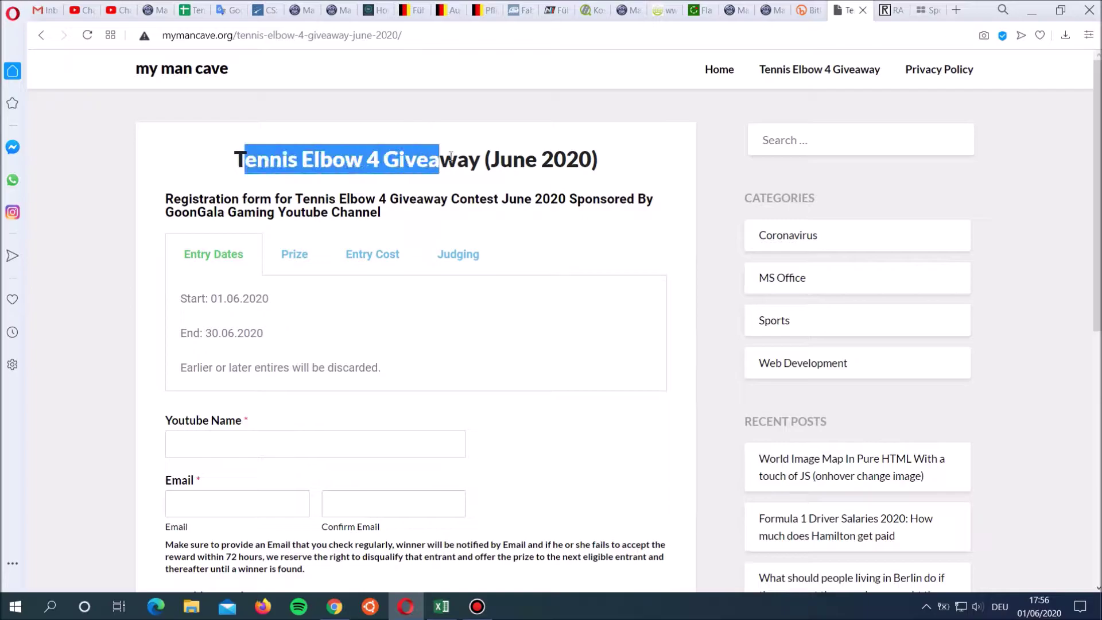
left_click_drag(242, 155, 482, 159)
left_click(279, 180)
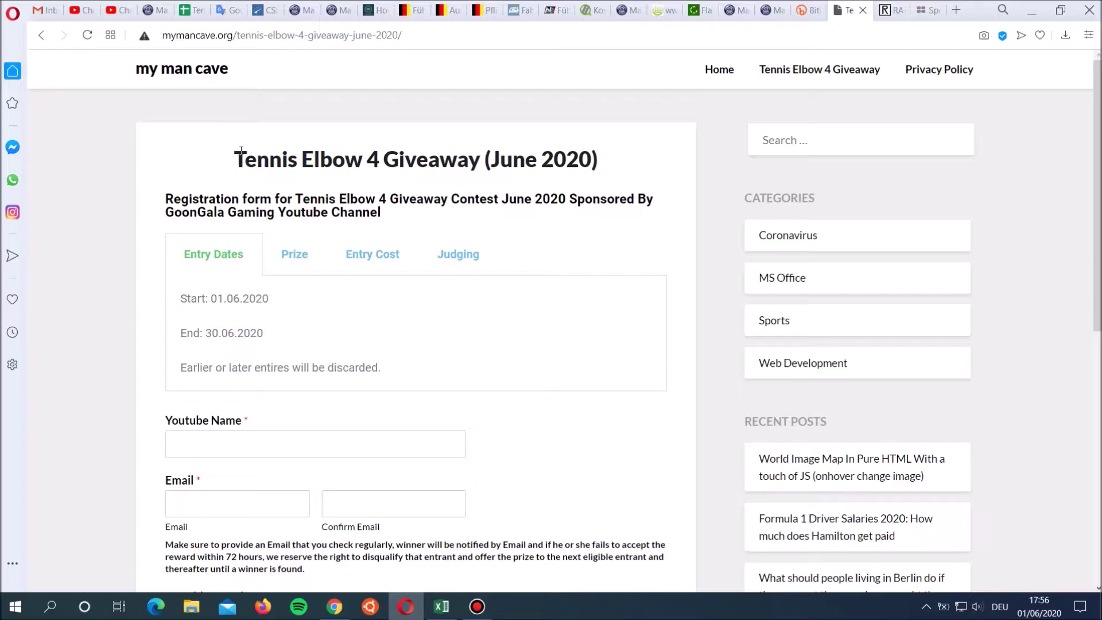
left_click_drag(236, 158, 365, 159)
left_click(422, 165)
- Select the page address and open the entered short link
left_click(242, 35)
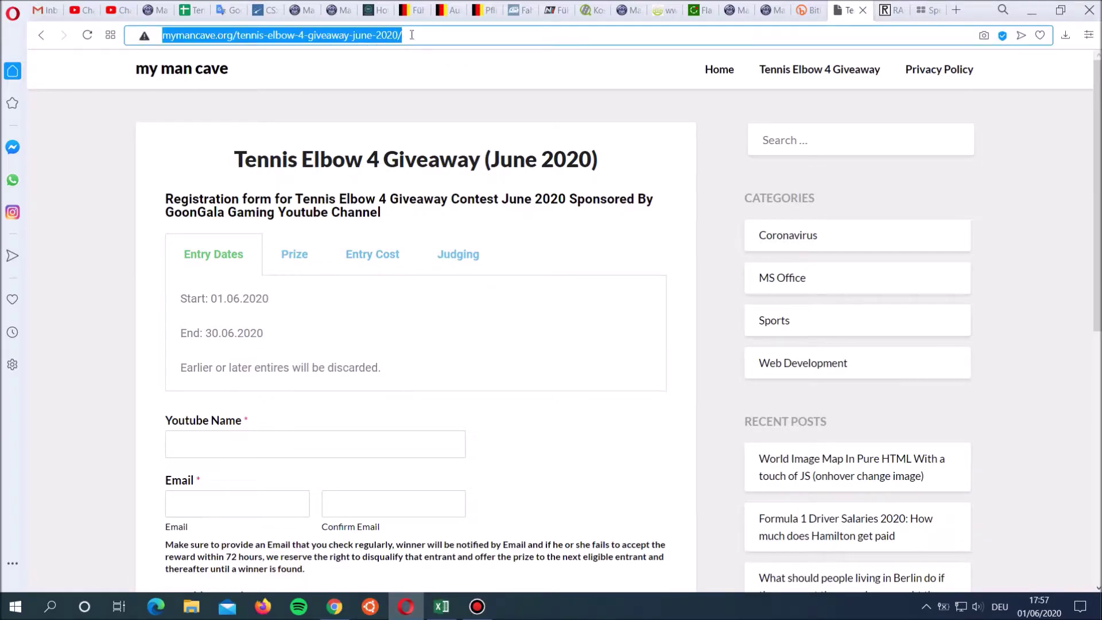
left_click(260, 35)
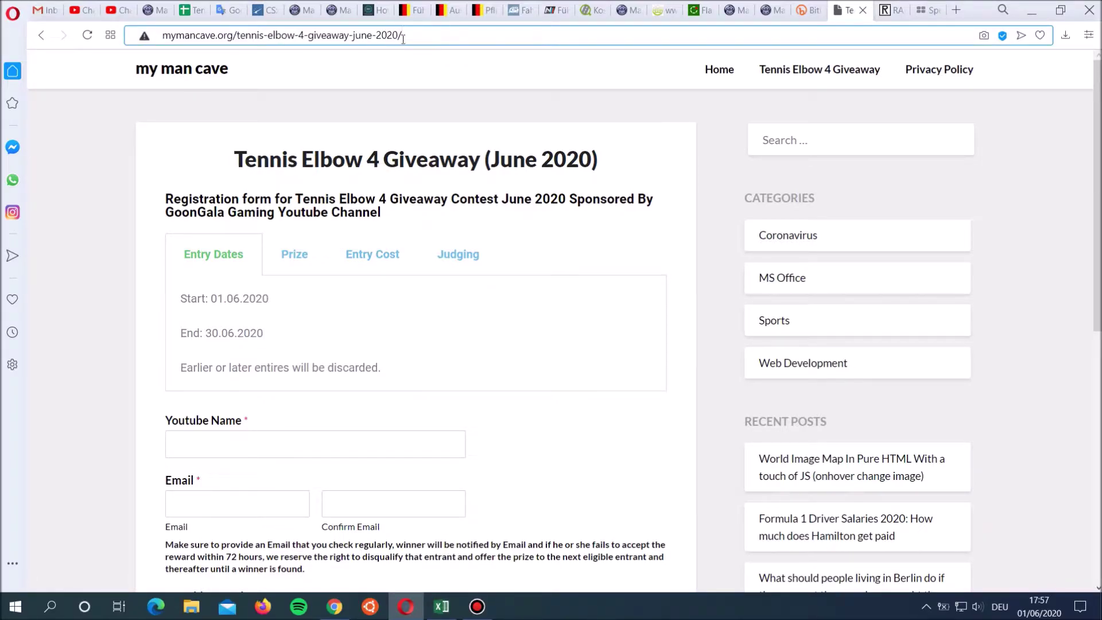
left_click_drag(405, 35, 111, 36)
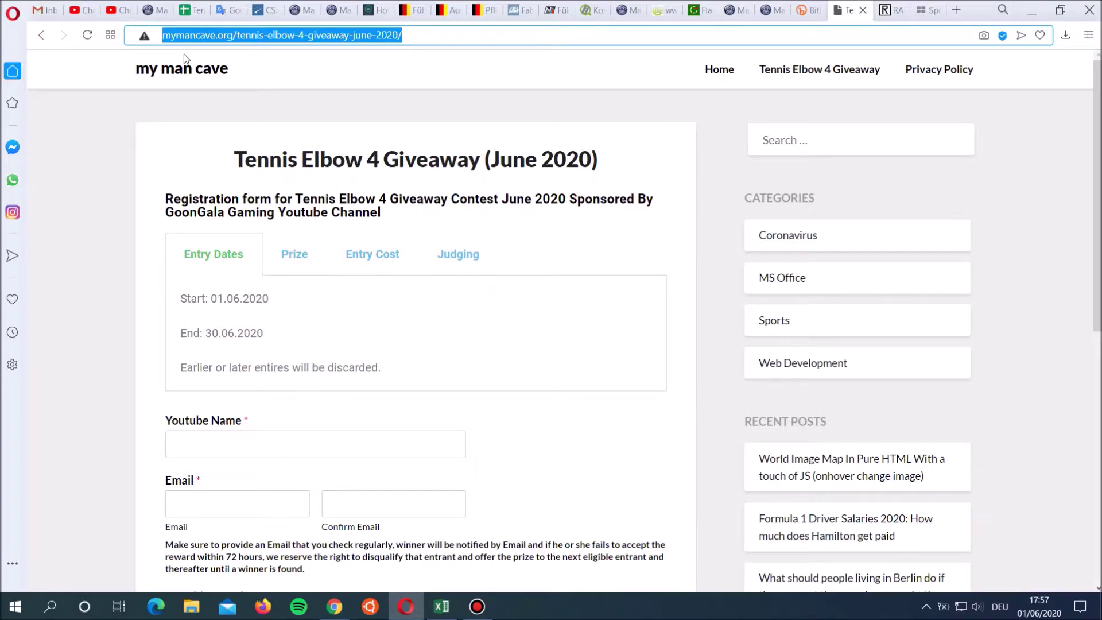
type("bit")
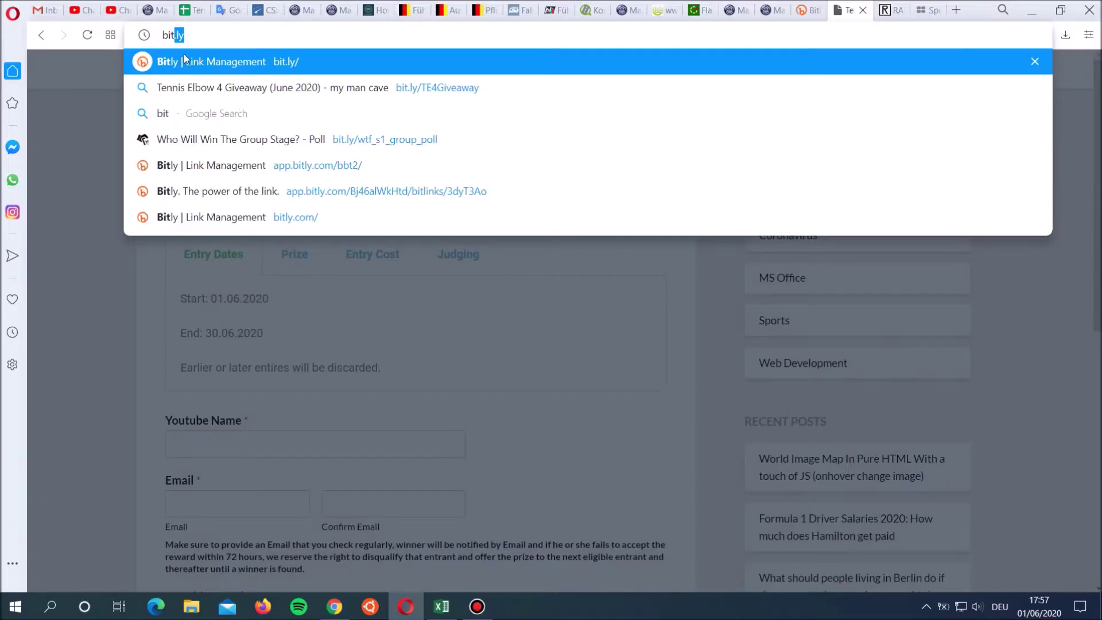
type(".ly/")
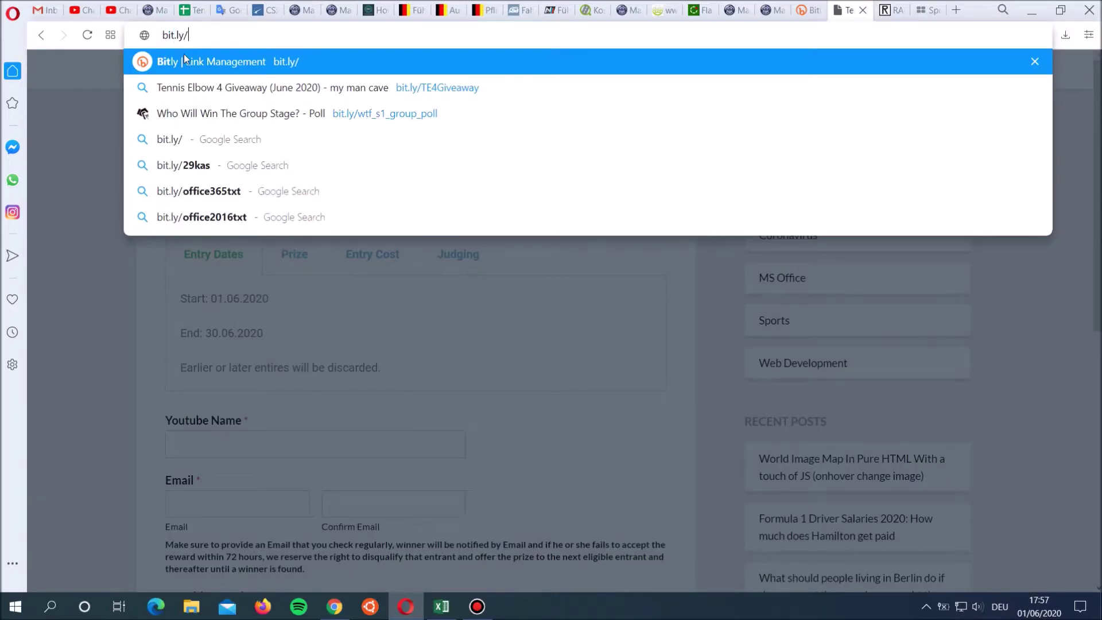
type("TE4")
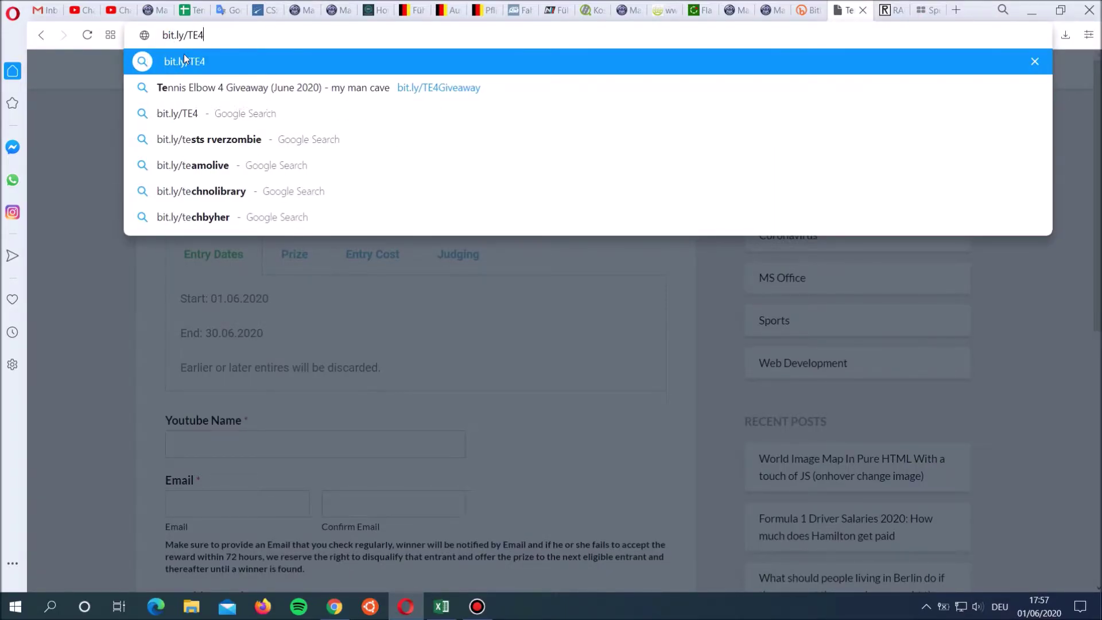
type("Giveaway")
key("Return")
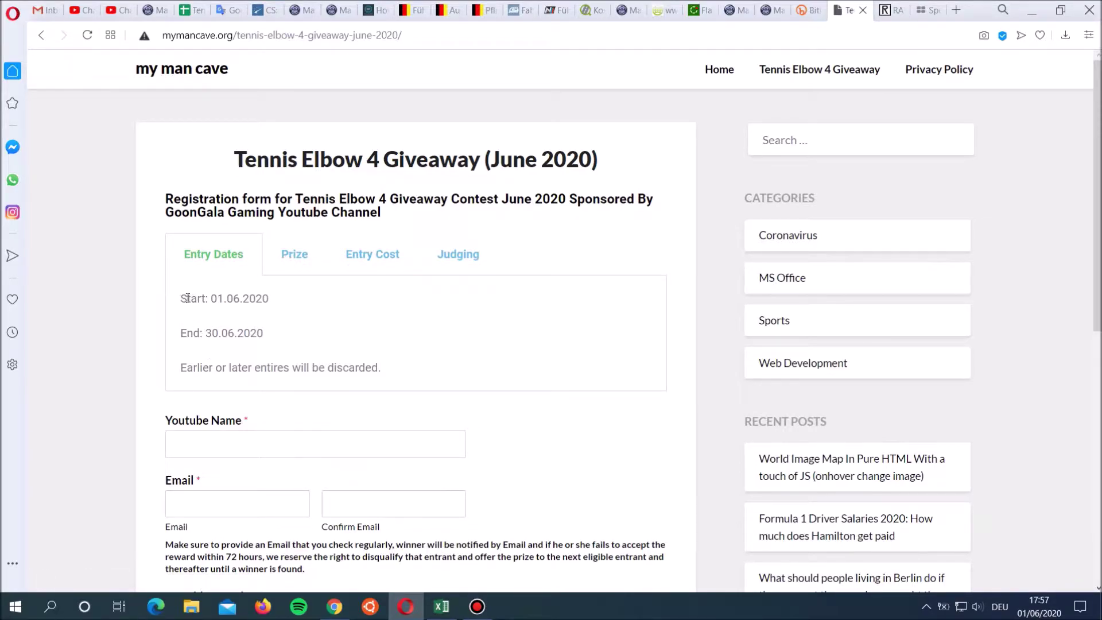
- Highlight the giveaway's start and end dates and the late-entries note
left_click_drag(182, 298, 274, 334)
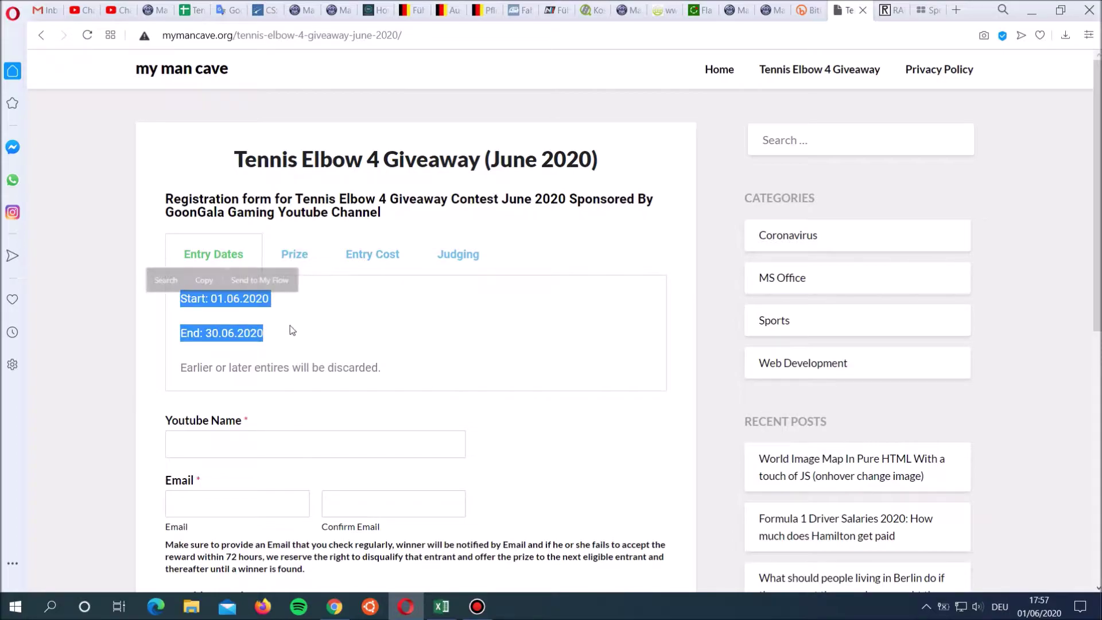
left_click(306, 332)
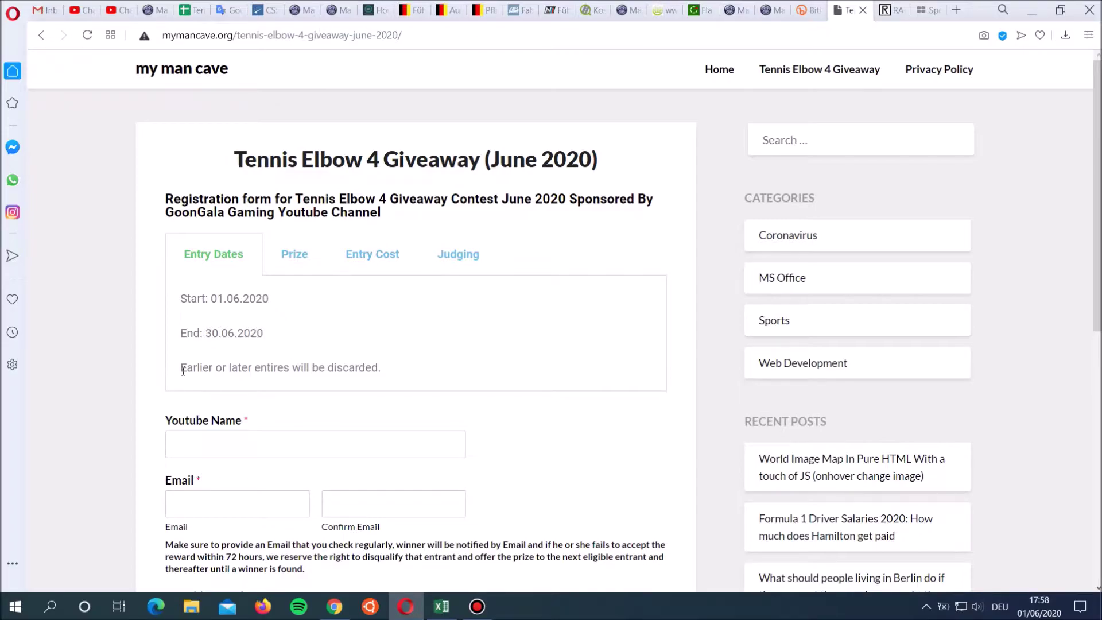
left_click_drag(180, 368, 349, 368)
left_click(387, 372)
- From the Prize details, open the Tennis Elbow 4 store page, then return to the giveaway
left_click(295, 254)
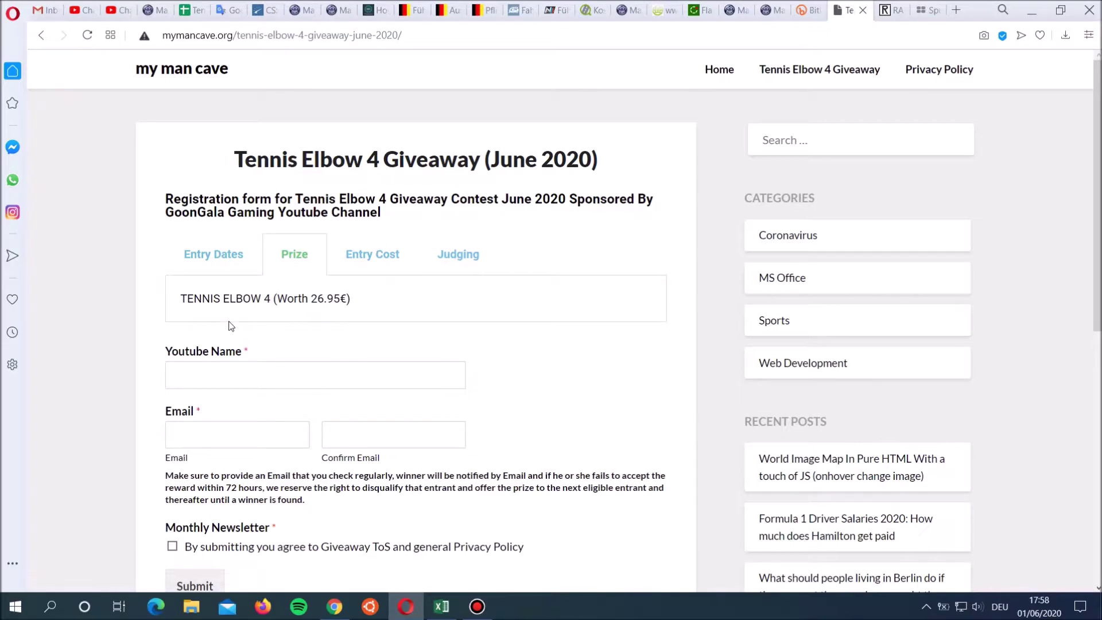
left_click(292, 298)
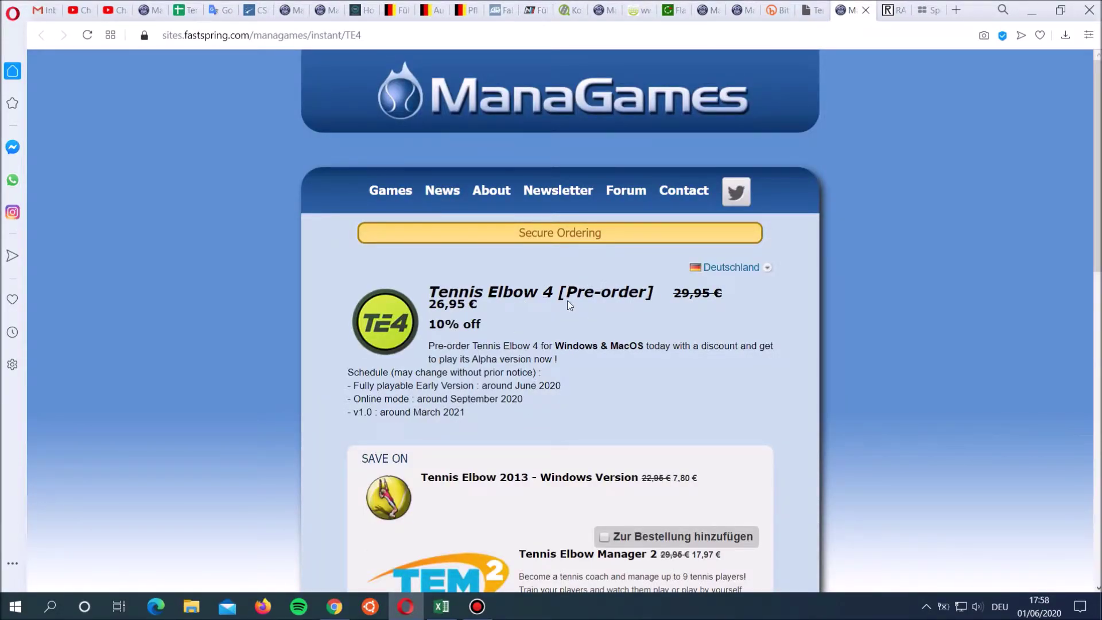
scroll(553, 329, "down", 3)
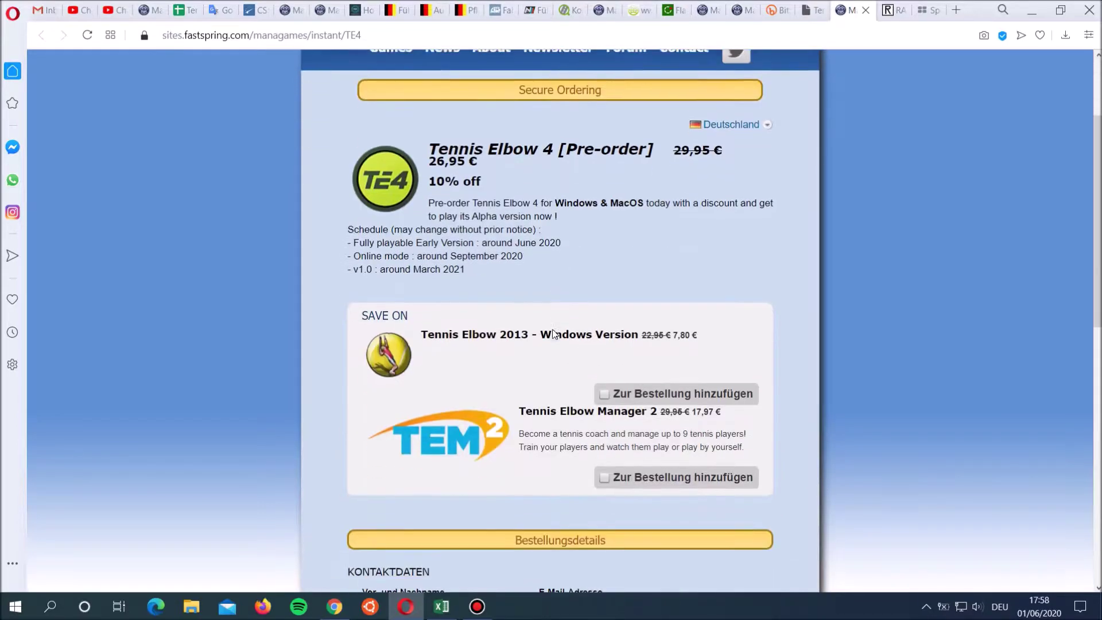
scroll(571, 248, "up", 3)
left_click(817, 9)
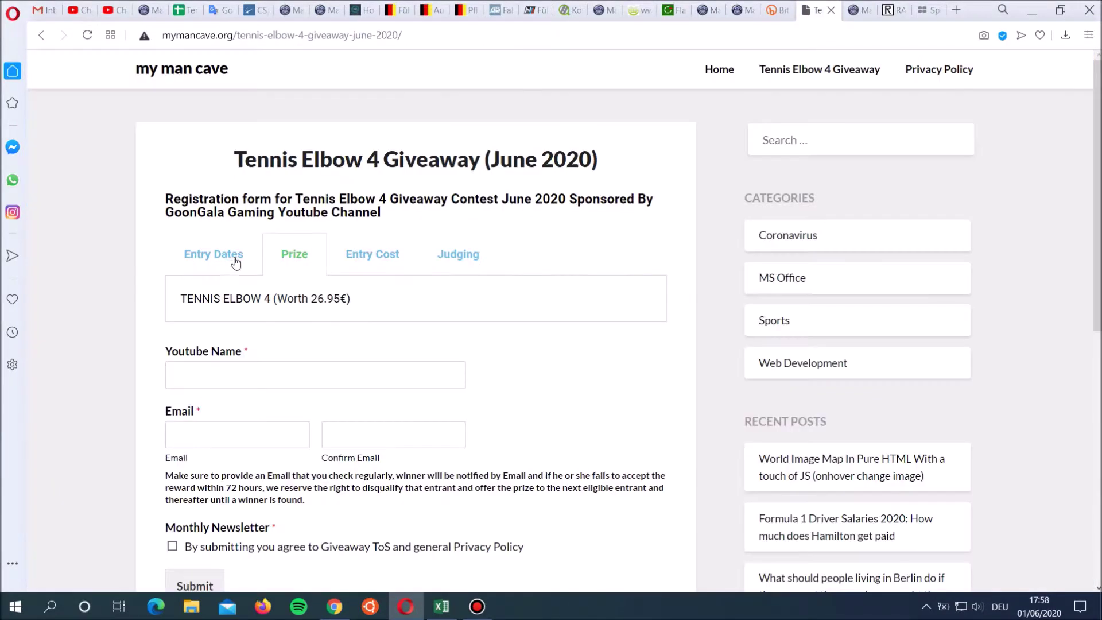
- Check the 100% FREE entry cost and the random winner judging sentence
left_click(372, 254)
left_click_drag(177, 300, 270, 307)
left_click(317, 306)
left_click(459, 254)
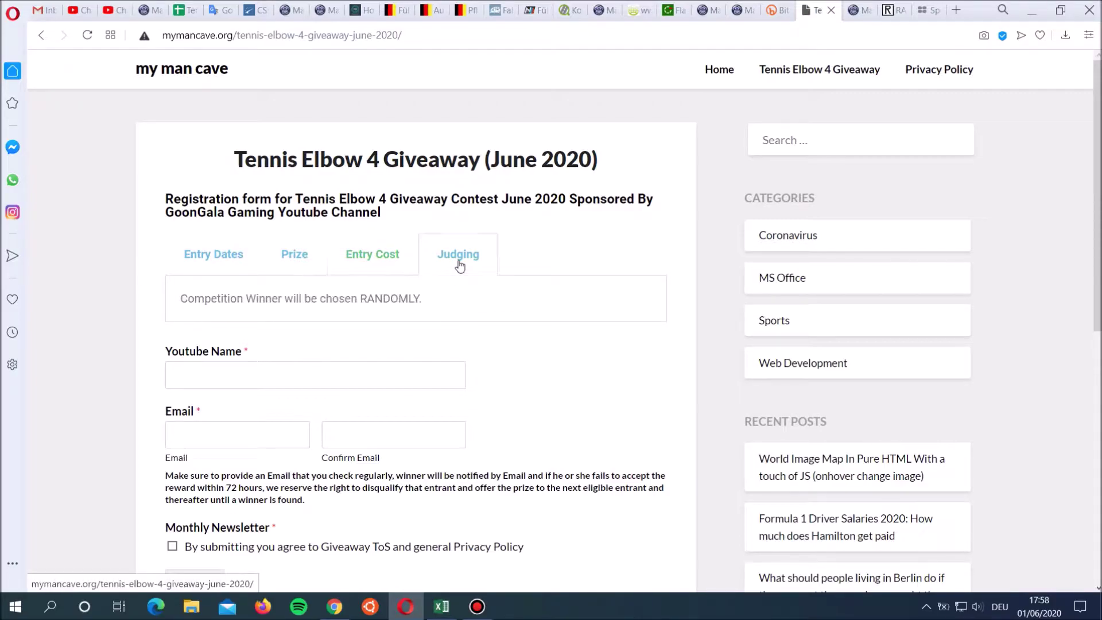
triple_click(388, 299)
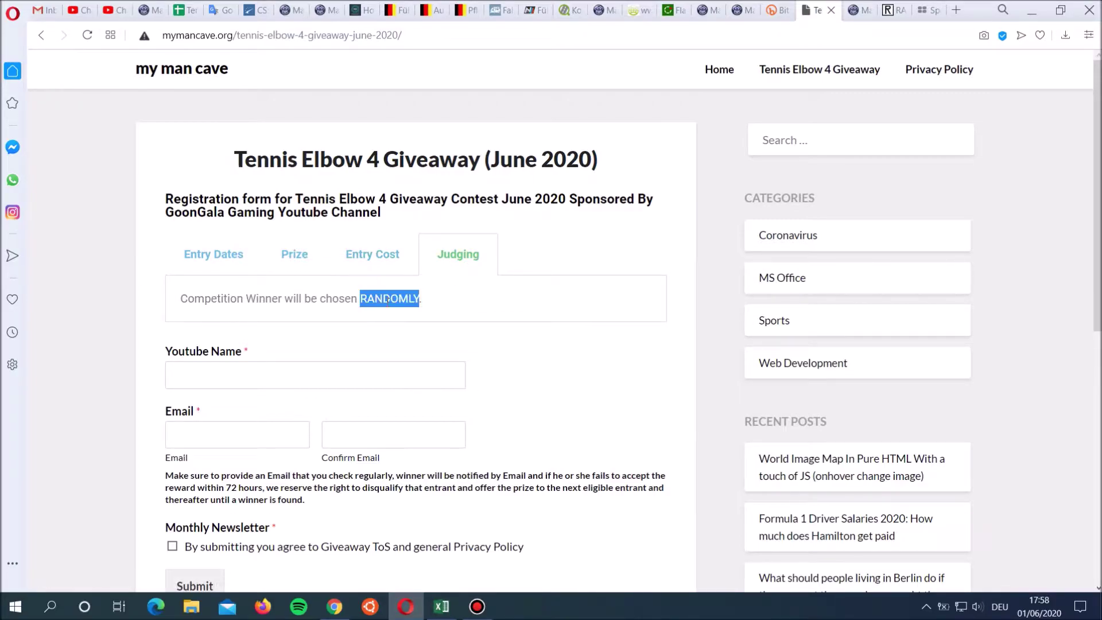
left_click(407, 344)
- Switch to Excel, select the participant list A1:B10, and check cells A1 and A10
left_click(443, 607)
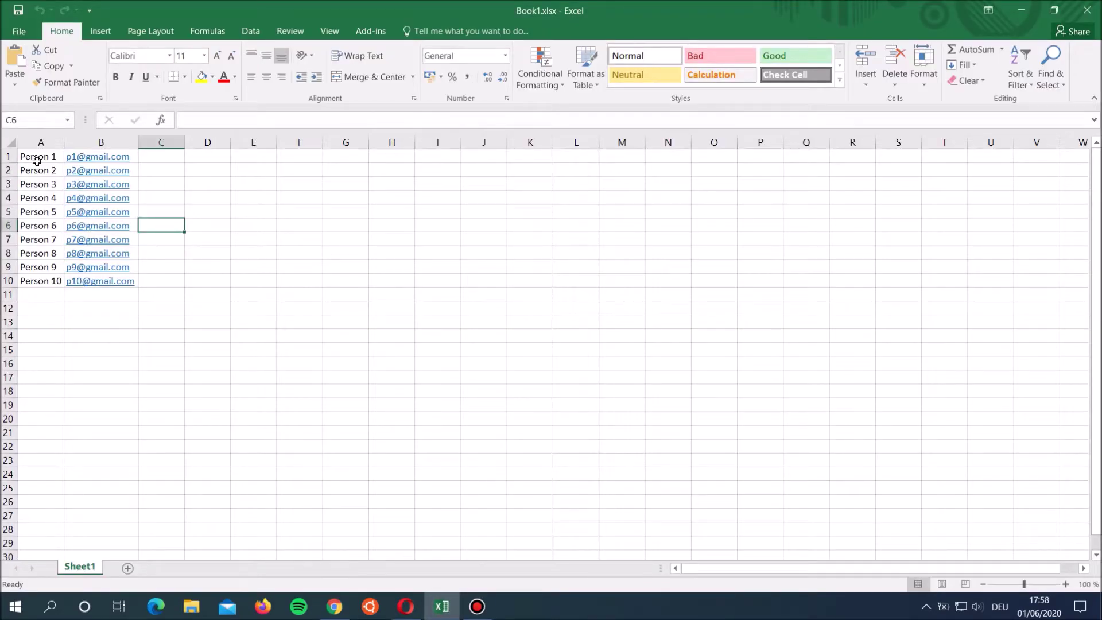
left_click_drag(39, 158, 126, 280)
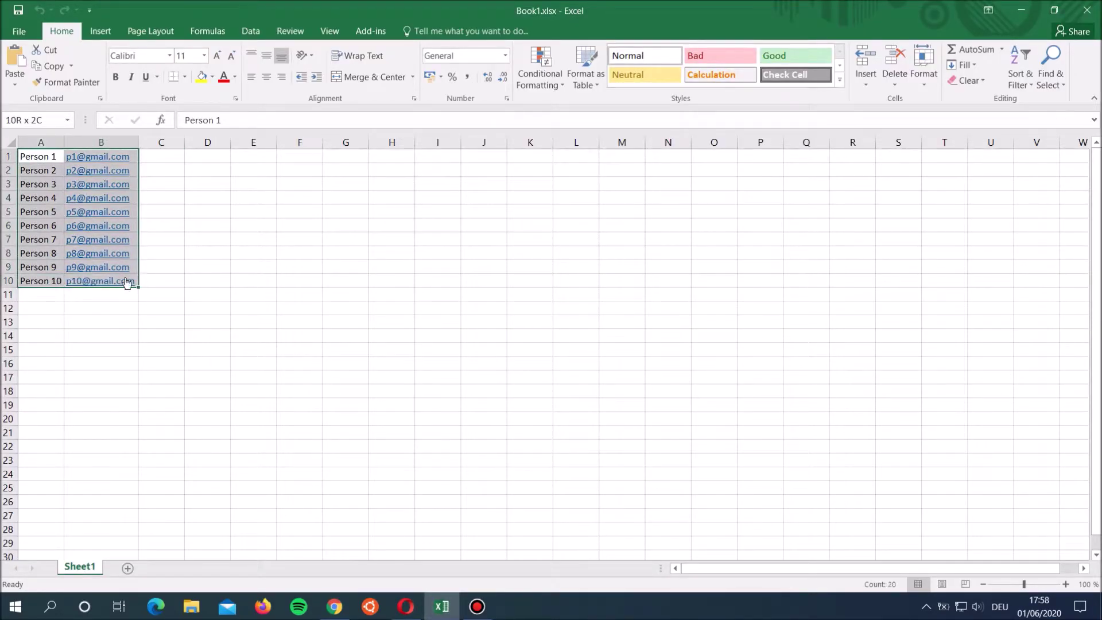
left_click(122, 322)
left_click(188, 353)
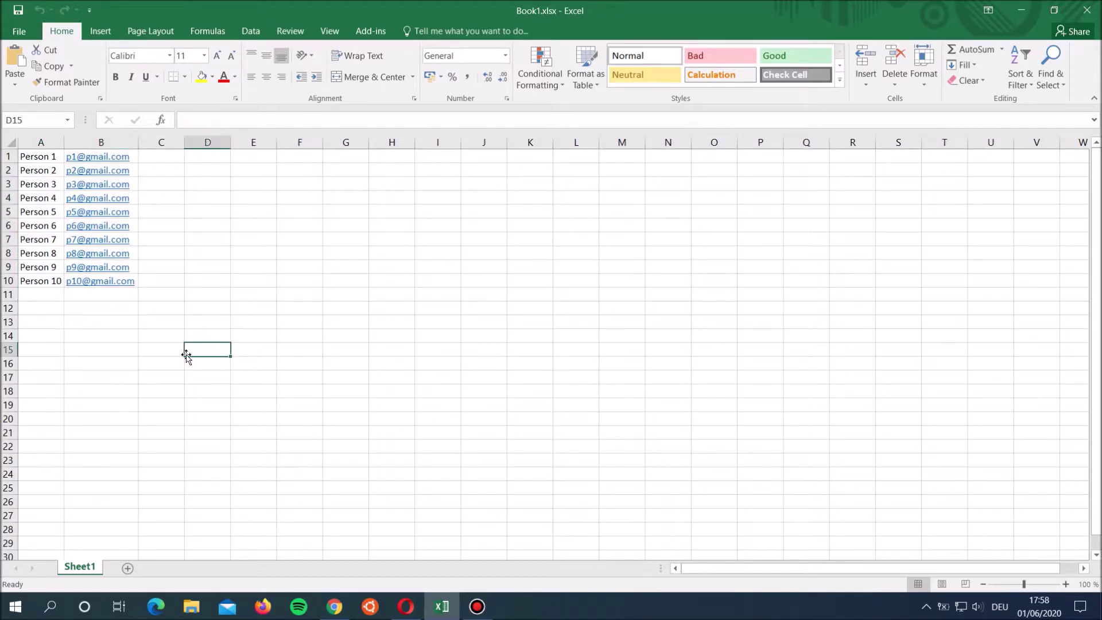
left_click(39, 157)
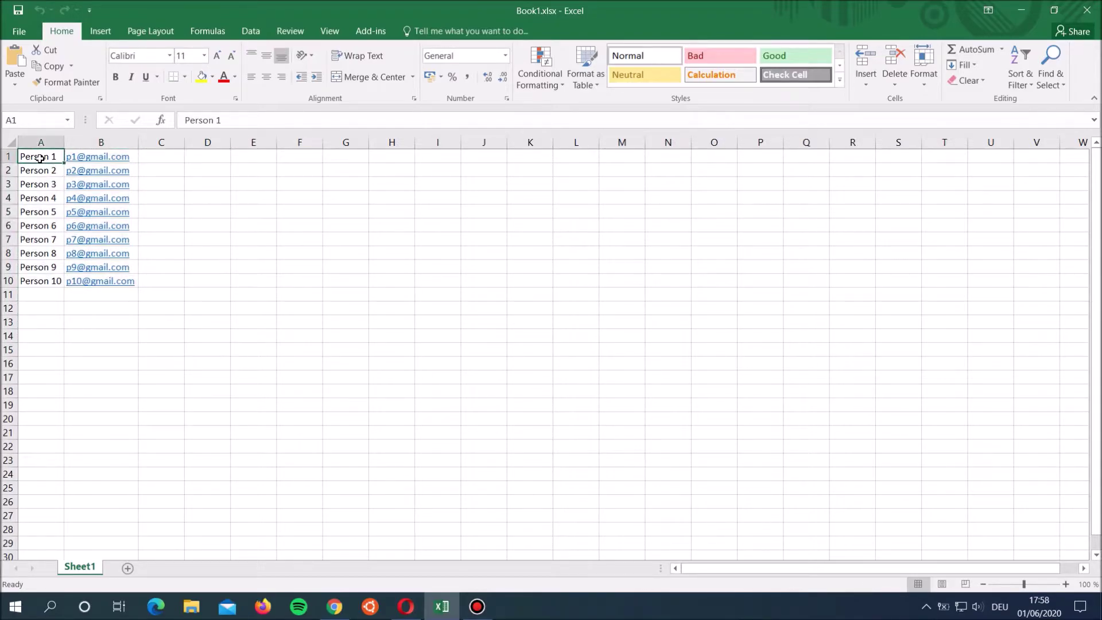
left_click(50, 281)
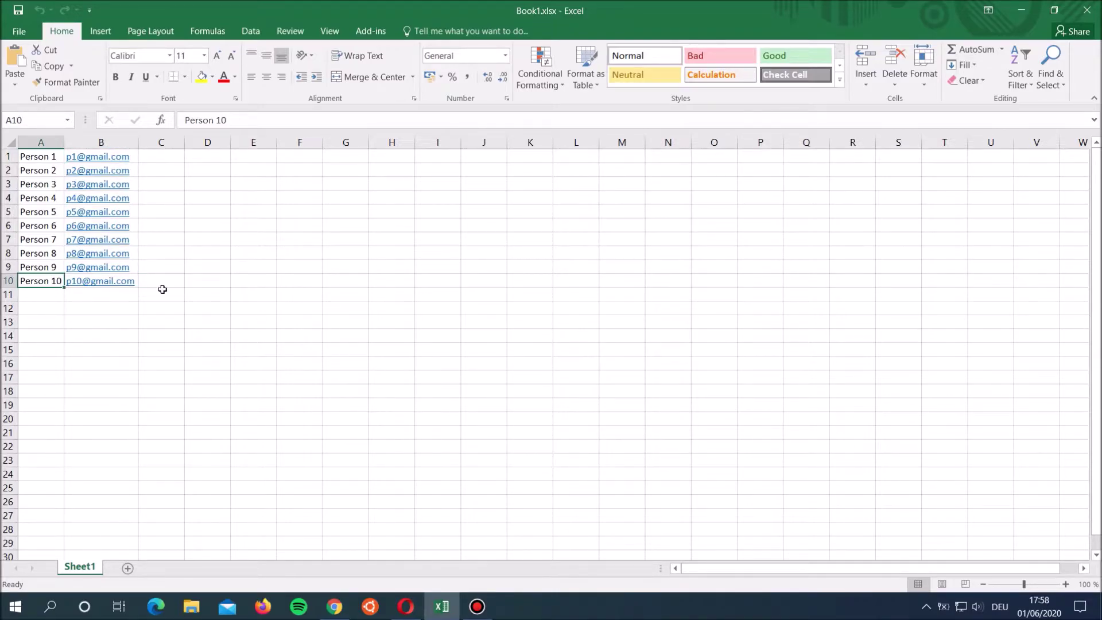
- Reselect the participant names and emails, then inspect cells A1 and A2
left_click_drag(38, 158, 125, 285)
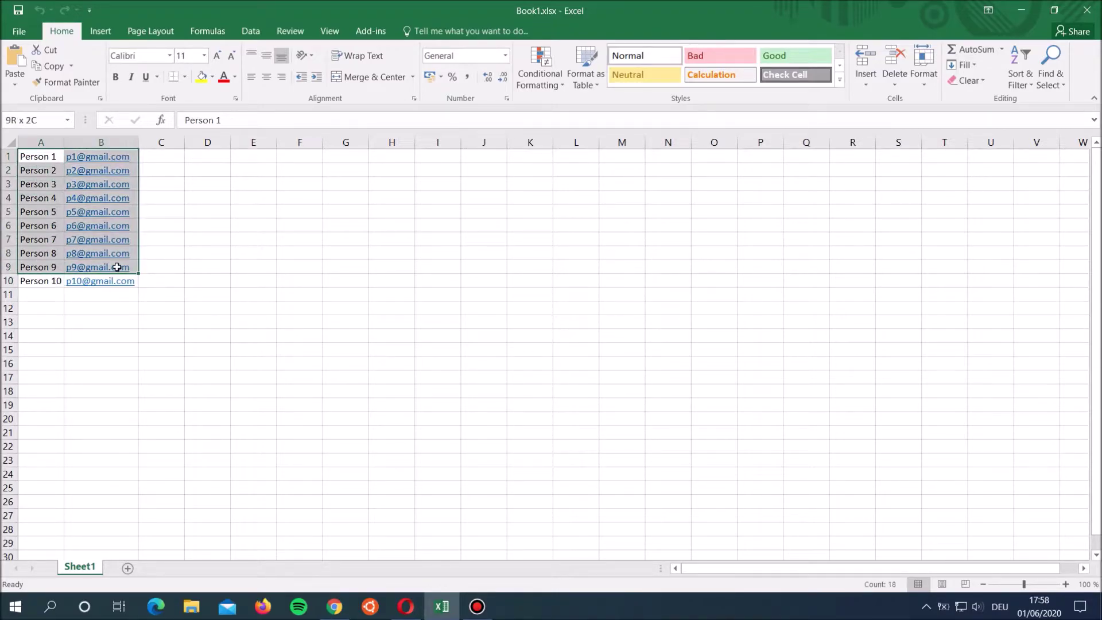
left_click(222, 280)
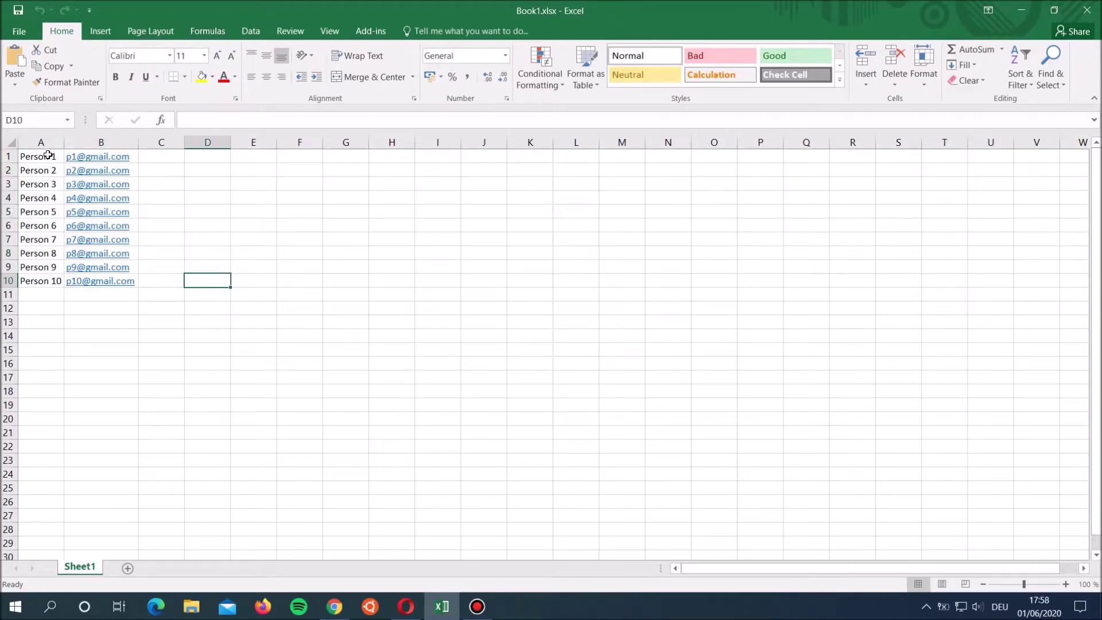
left_click(47, 156)
left_click(47, 170)
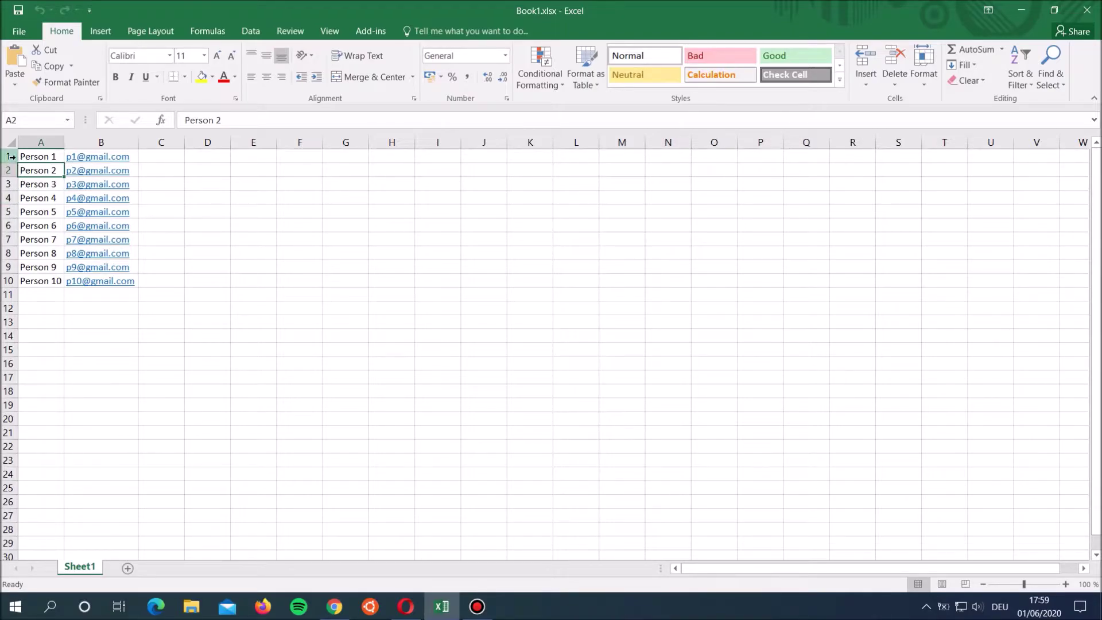
left_click(38, 156)
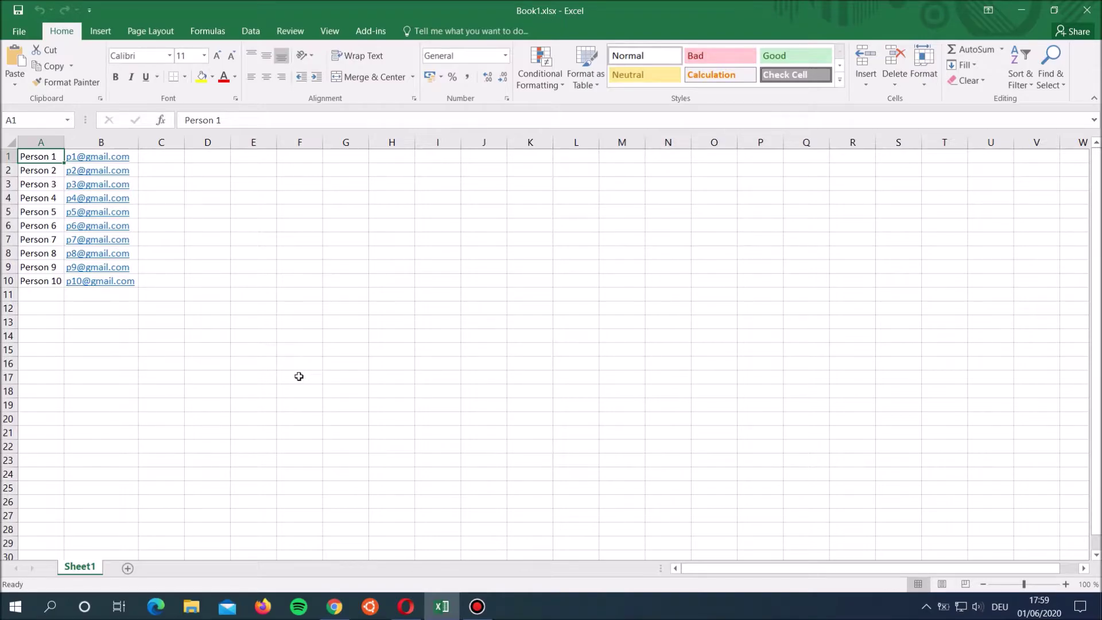
- Return to RANDOM.ORG in Opera and generate random numbers from 1 to 10
left_click(406, 607)
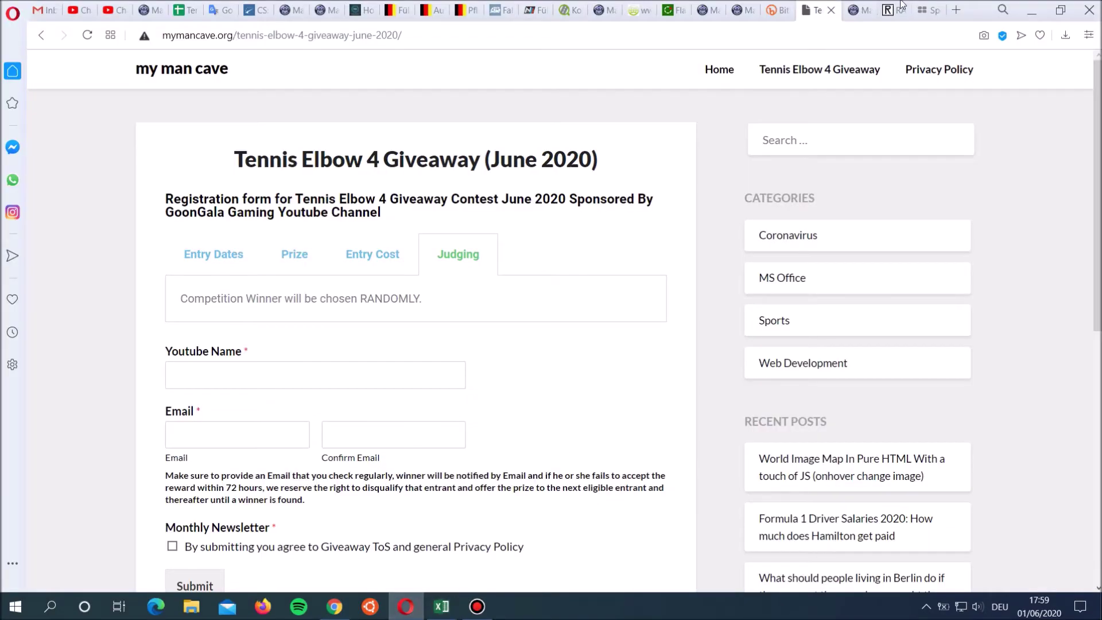
left_click(887, 10)
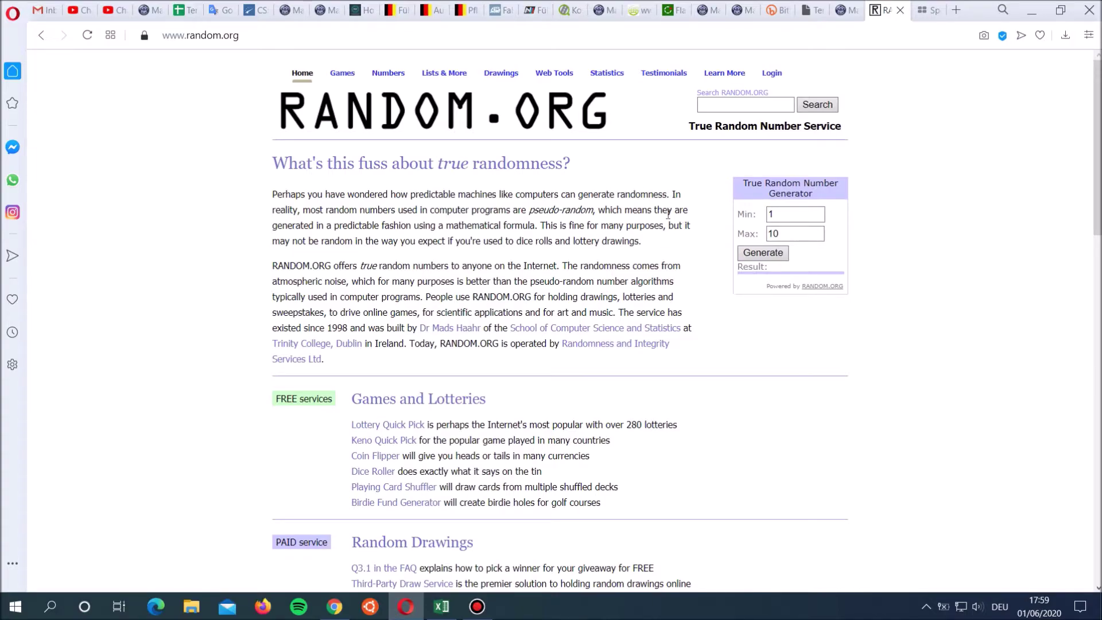
left_click(763, 253)
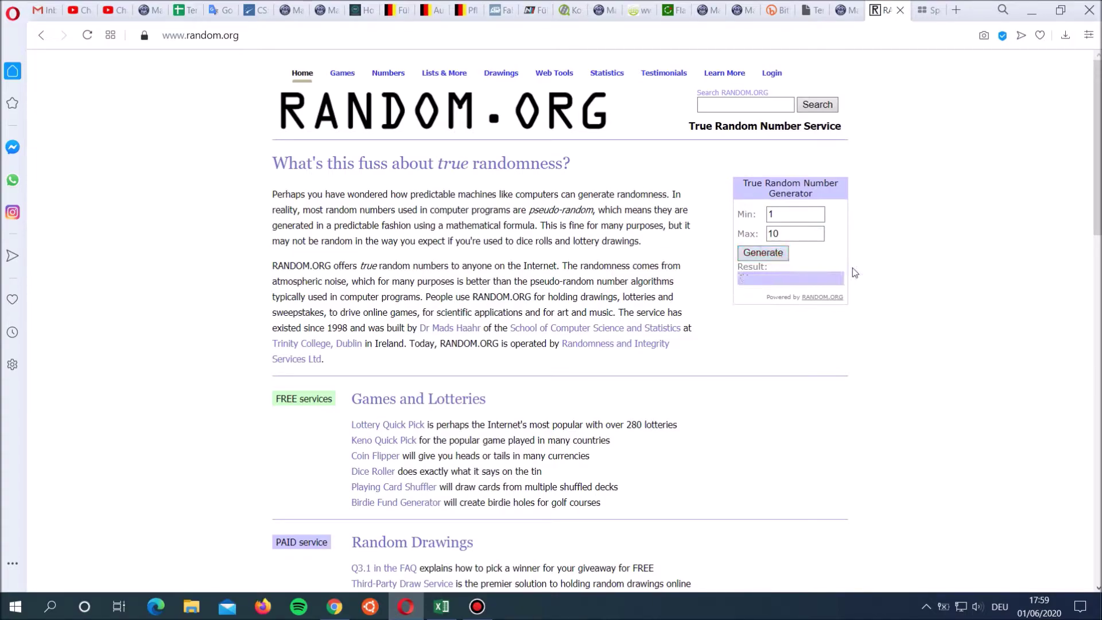
left_click(791, 234)
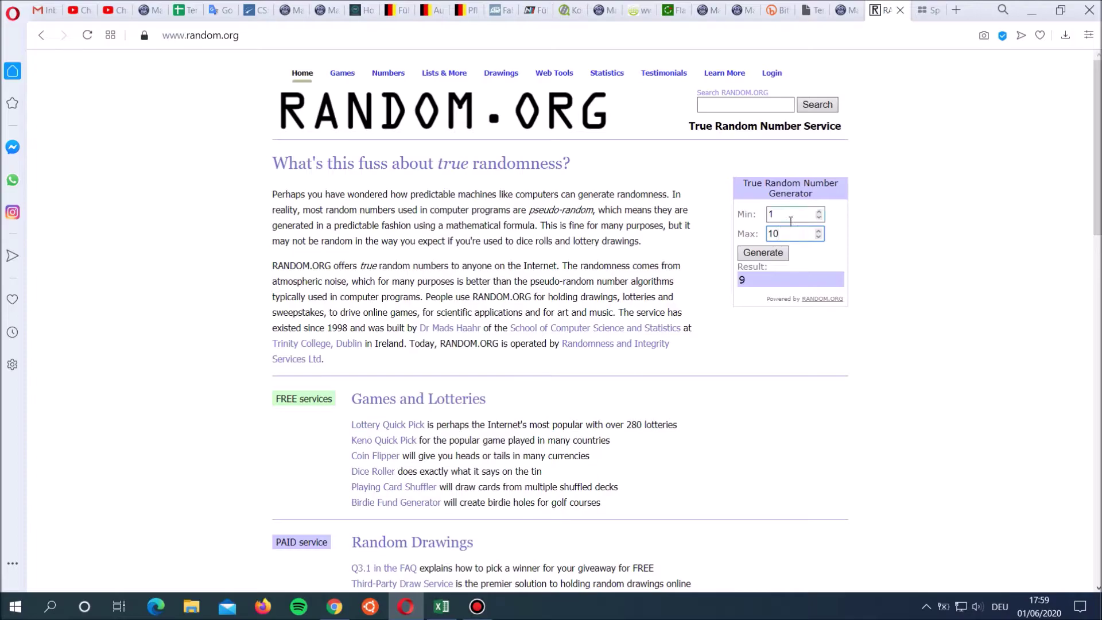
left_click(766, 252)
- Set the range maximum to 100, generate two numbers, then start editing Max again
left_click(788, 216)
left_click(790, 233)
type("0")
left_click(764, 255)
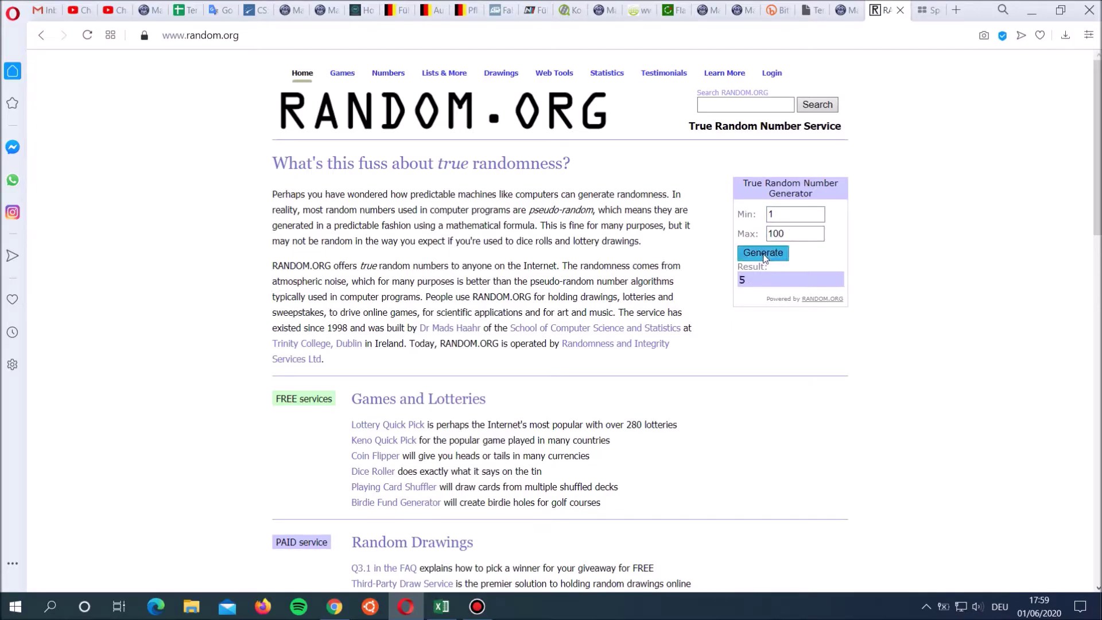
left_click(764, 253)
left_click(784, 234)
- Reset the maximum to 10 and draw a fresh winner number, 9
key("BackSpace")
left_click(441, 607)
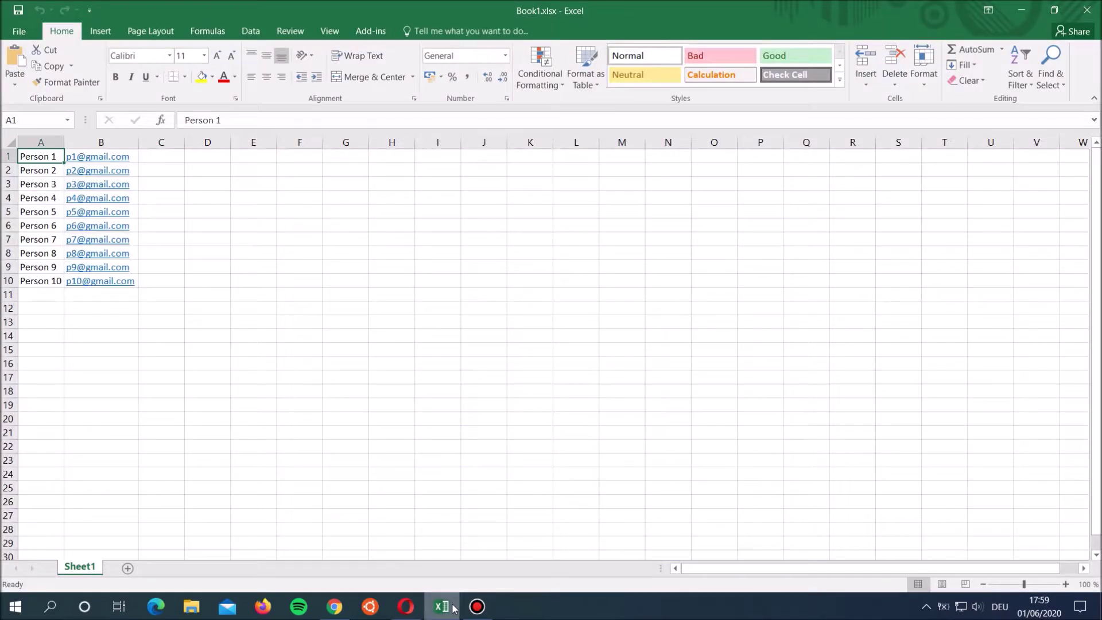
left_click(442, 606)
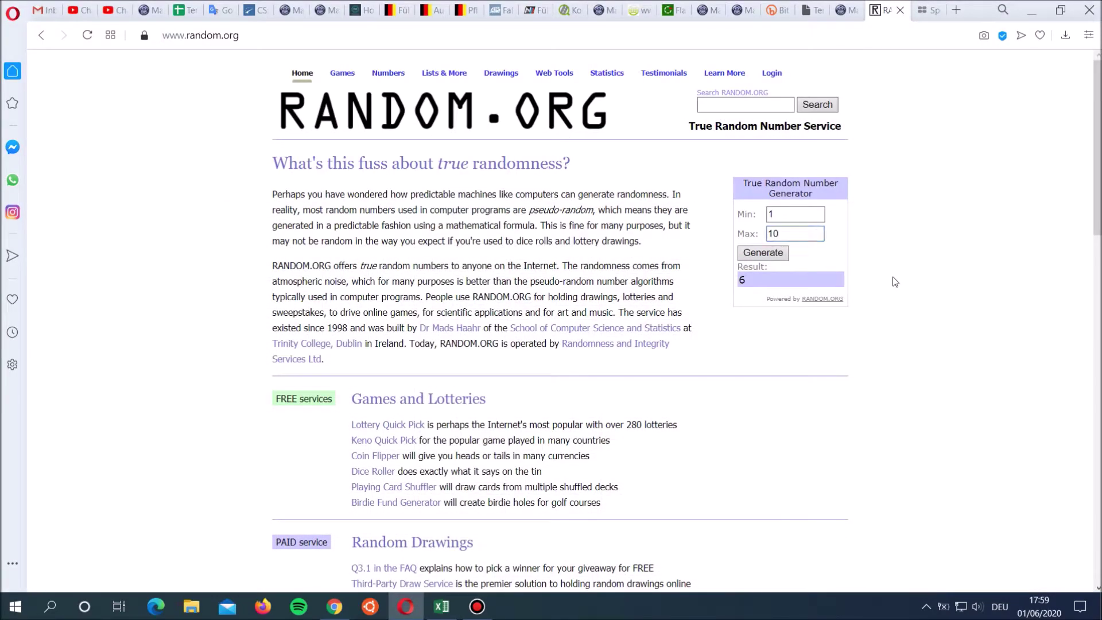
left_click(761, 255)
- Select Person 9's name and email in Excel, then return to Opera
left_click(442, 607)
left_click_drag(40, 267, 119, 268)
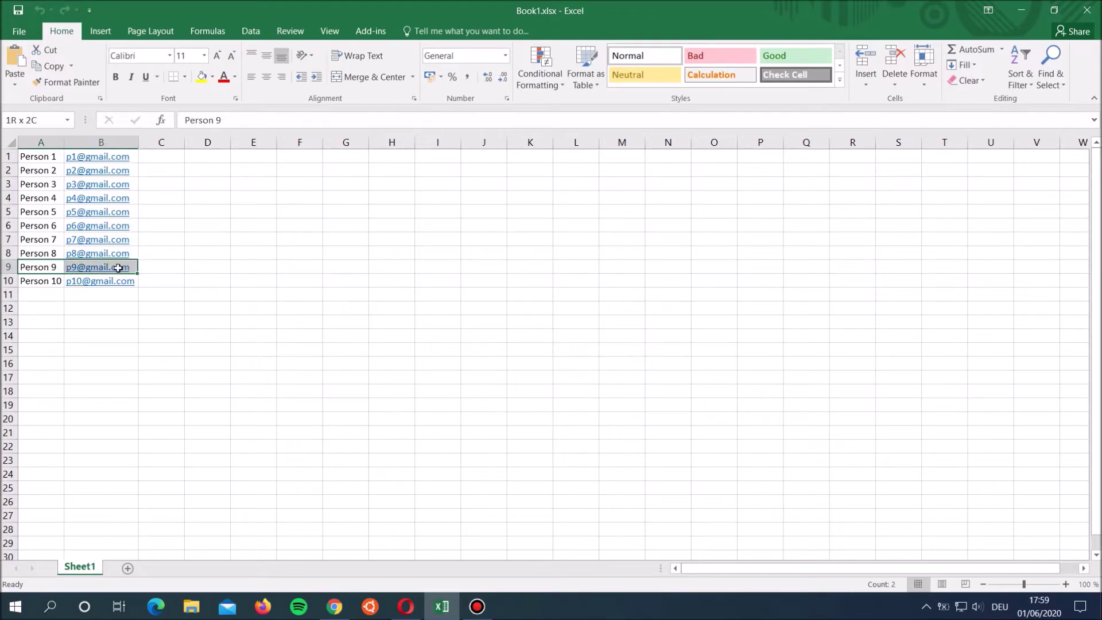
left_click(290, 300)
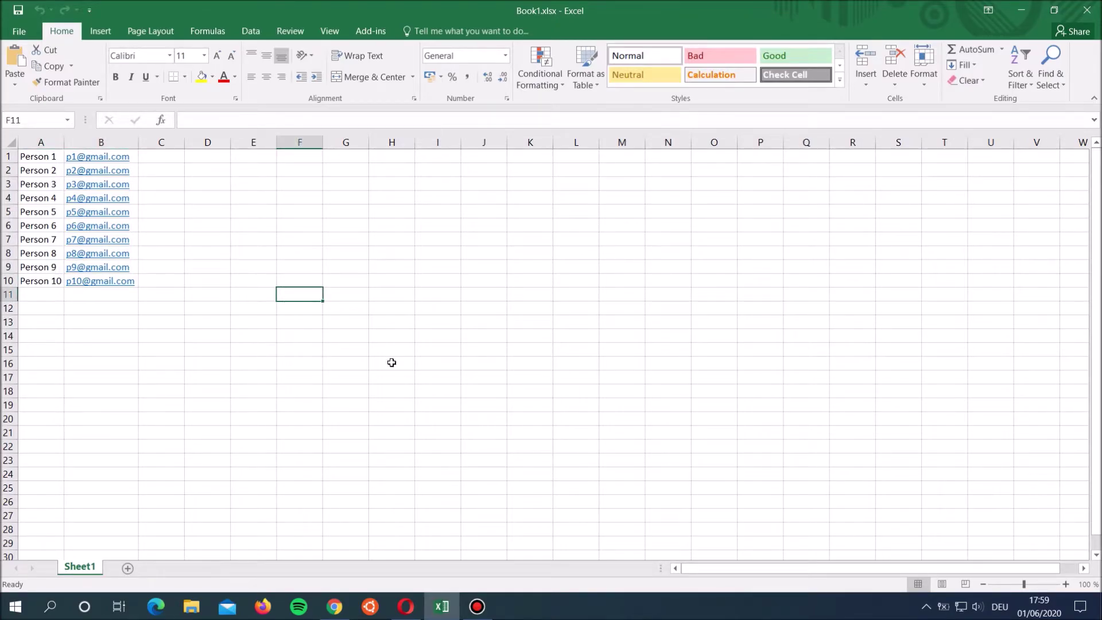
mouse_move(334, 606)
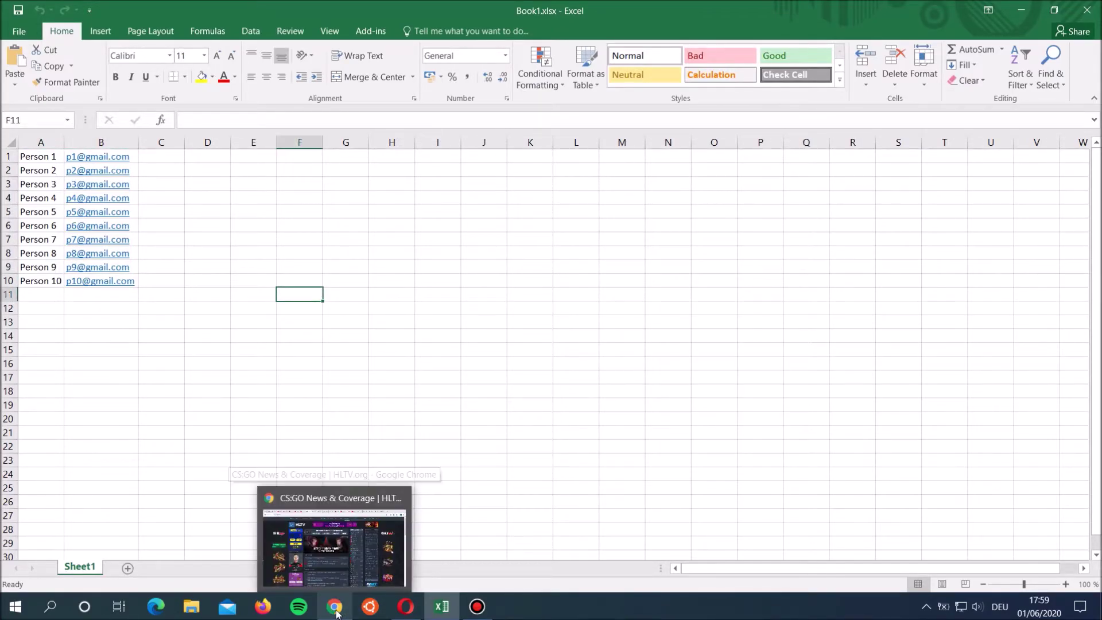
left_click(406, 606)
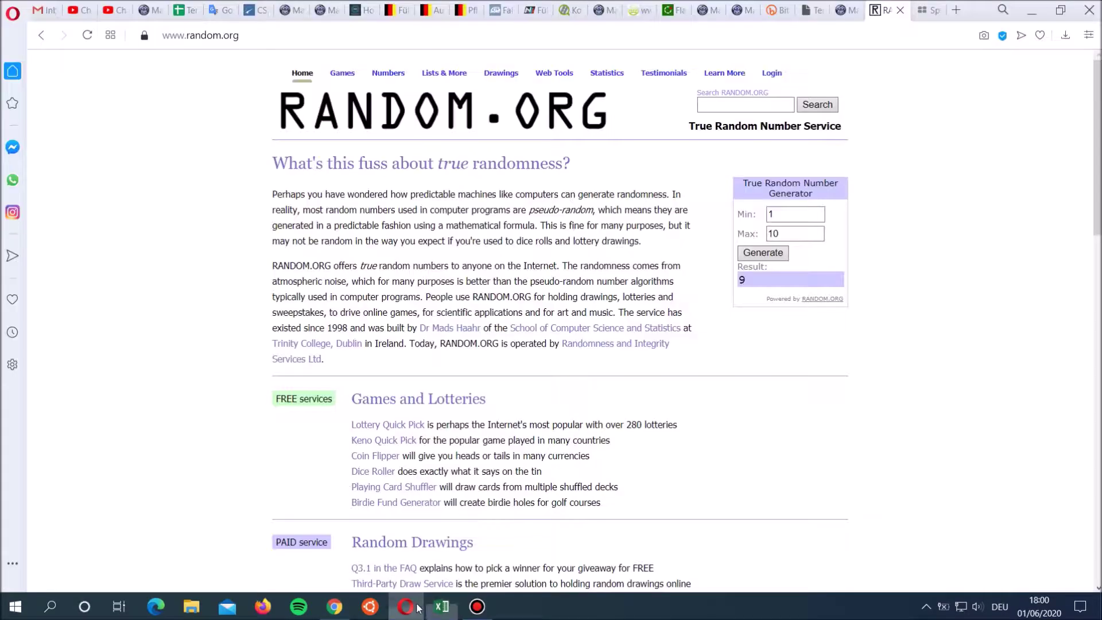
- Switch to the giveaway registration page and click into the Youtube Name field
left_click(822, 9)
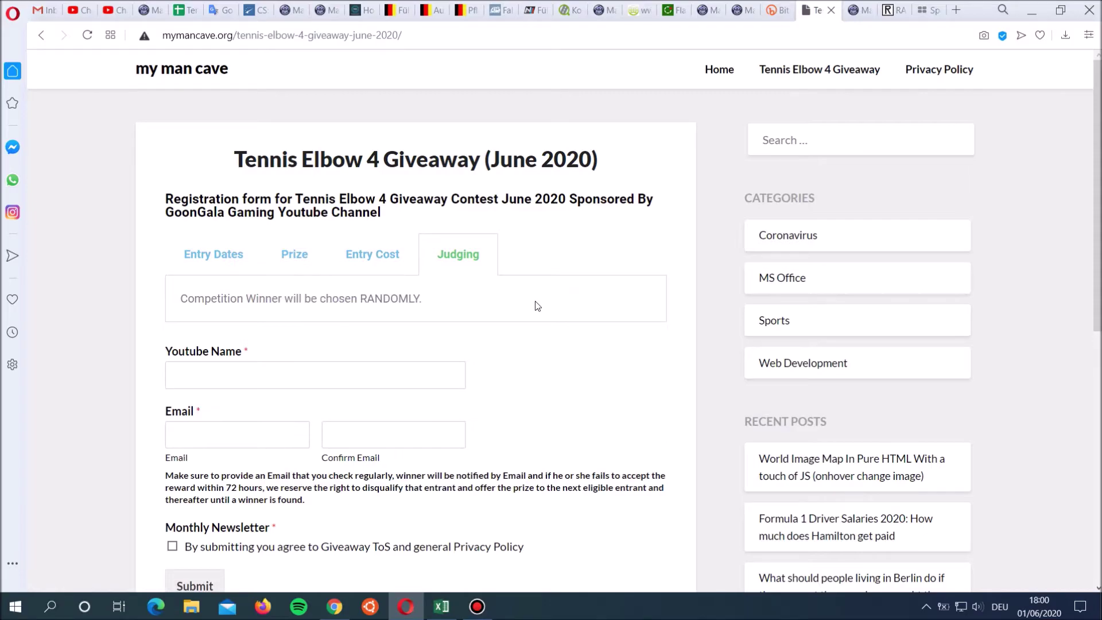
scroll(535, 305, "down", 1)
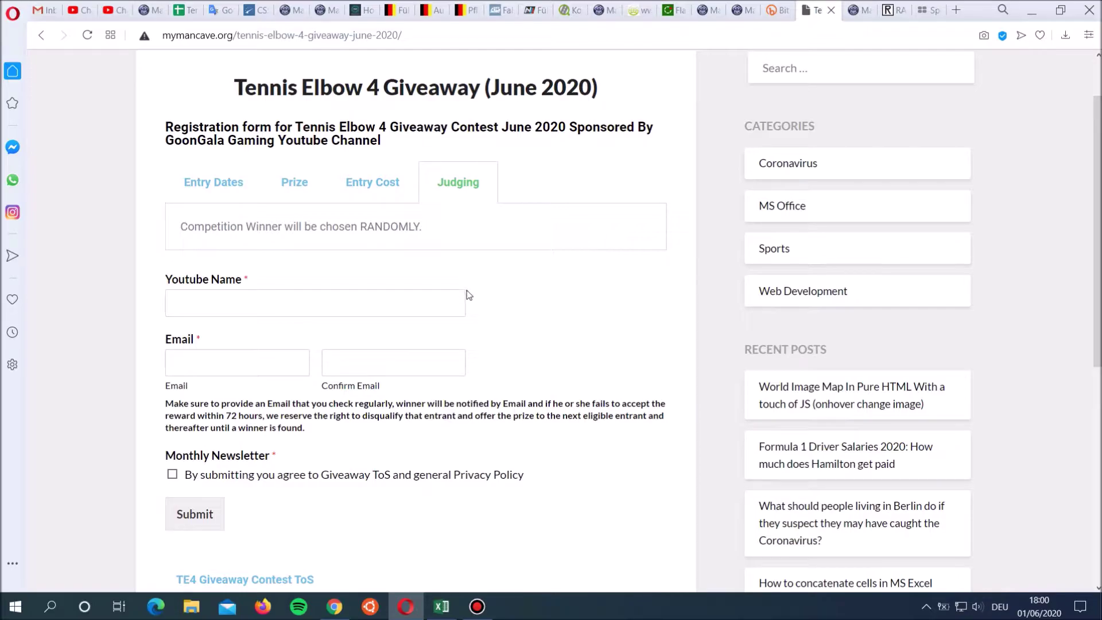
left_click(441, 298)
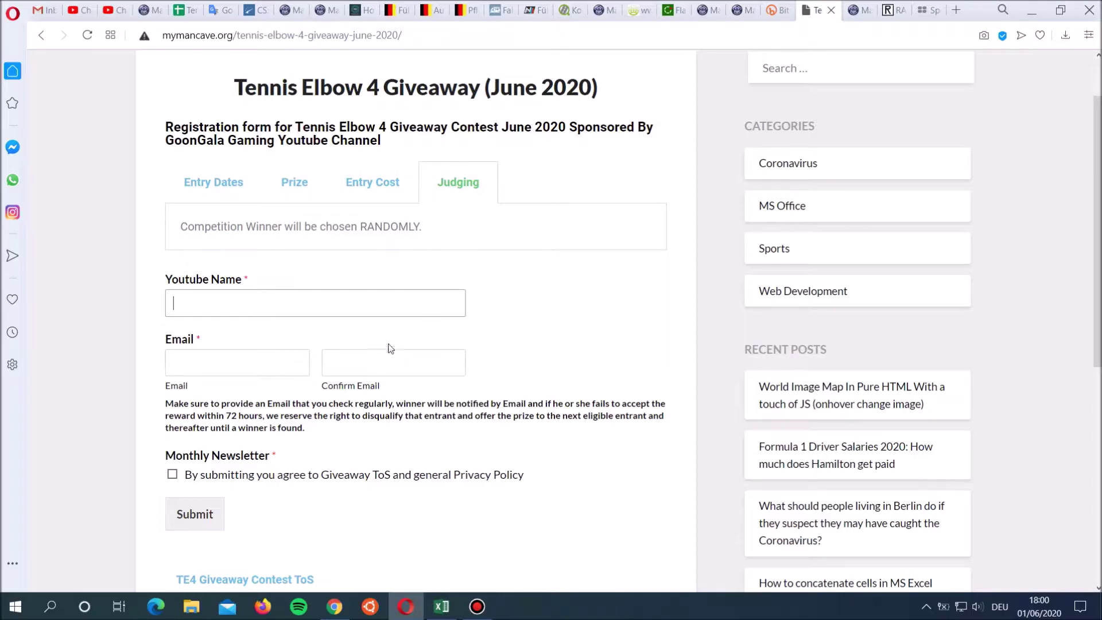
key("Tab")
double_click(179, 339)
left_click(248, 349)
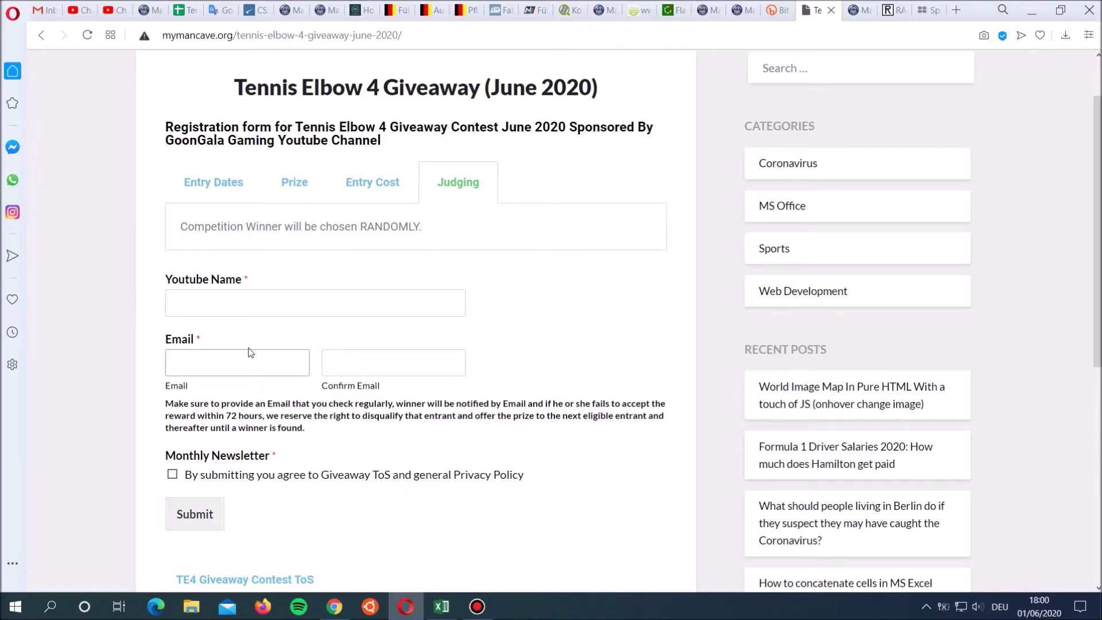
- Move between the Youtube Name, Email and Confirm Email fields without entering anything
double_click(165, 282)
left_click(343, 279)
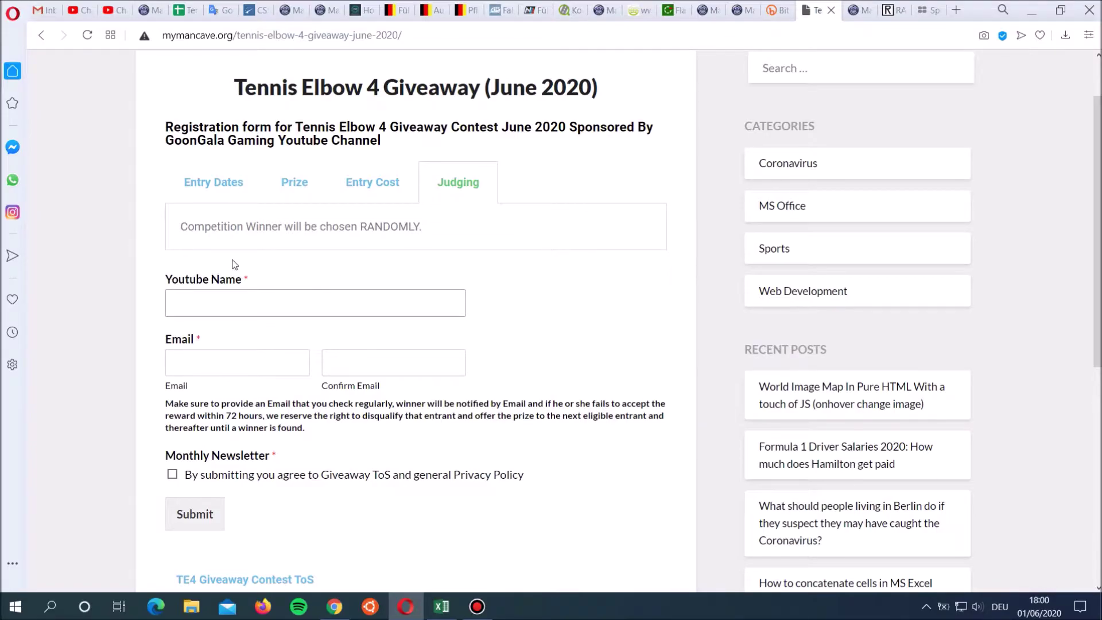
left_click(225, 365)
left_click(271, 367)
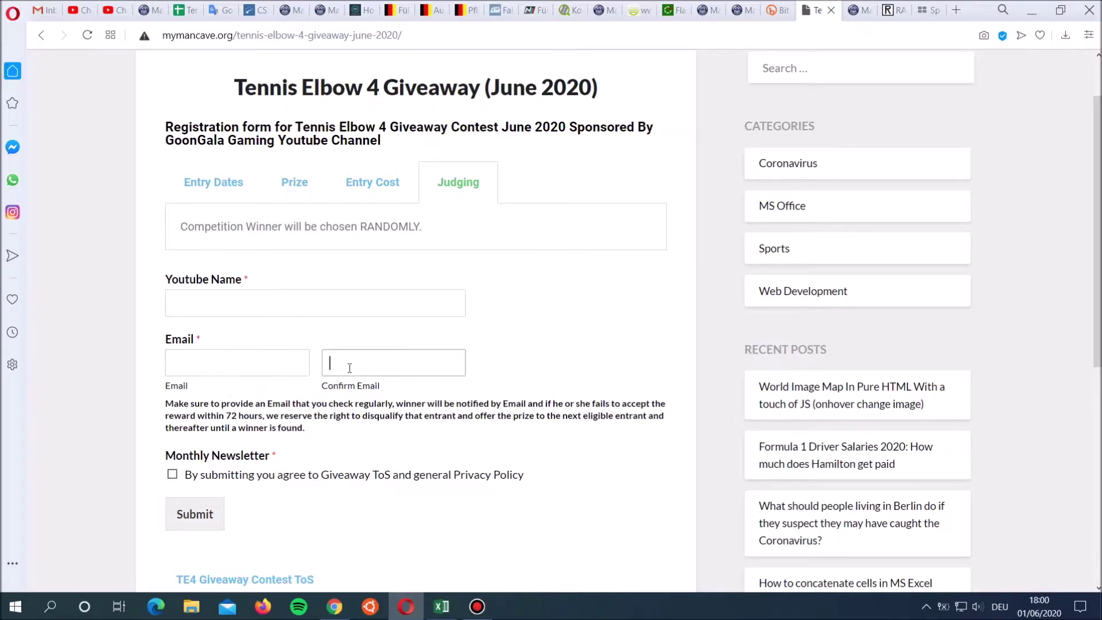
double_click(191, 339)
left_click(276, 344)
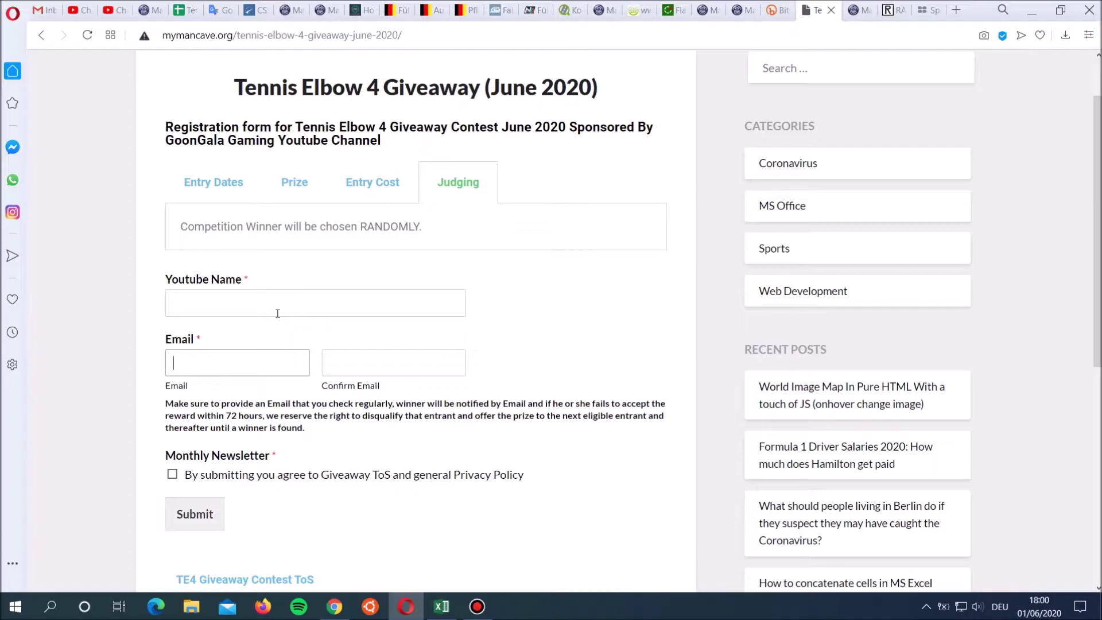
left_click(277, 310)
left_click(244, 361)
- Highlight the Youtube Name label and make the Youtube Name field active
left_click(225, 303)
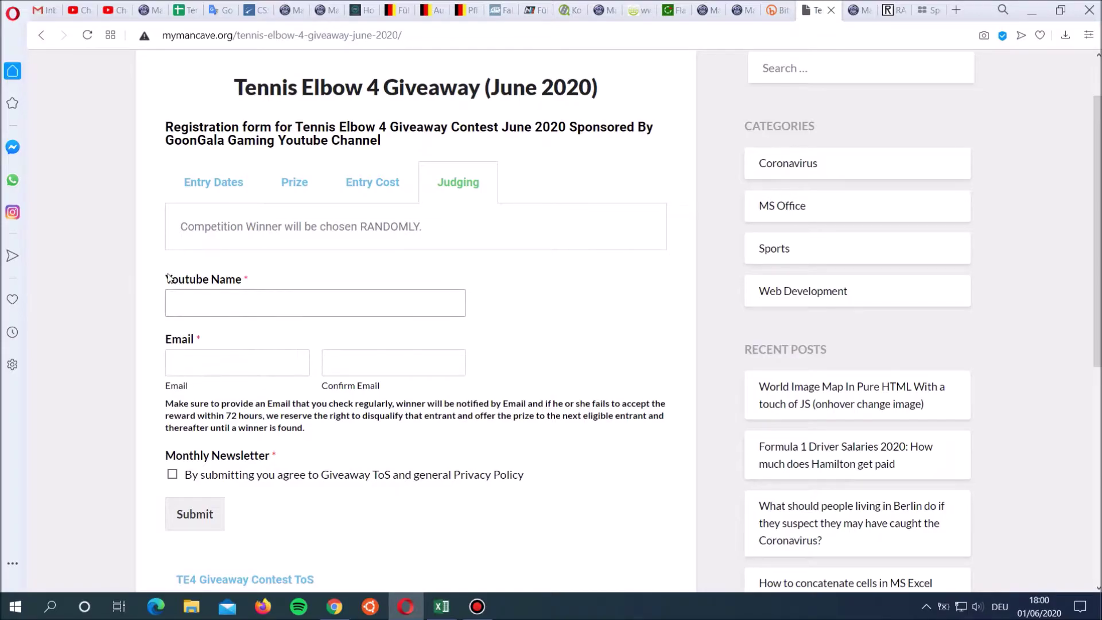
left_click_drag(166, 278, 267, 285)
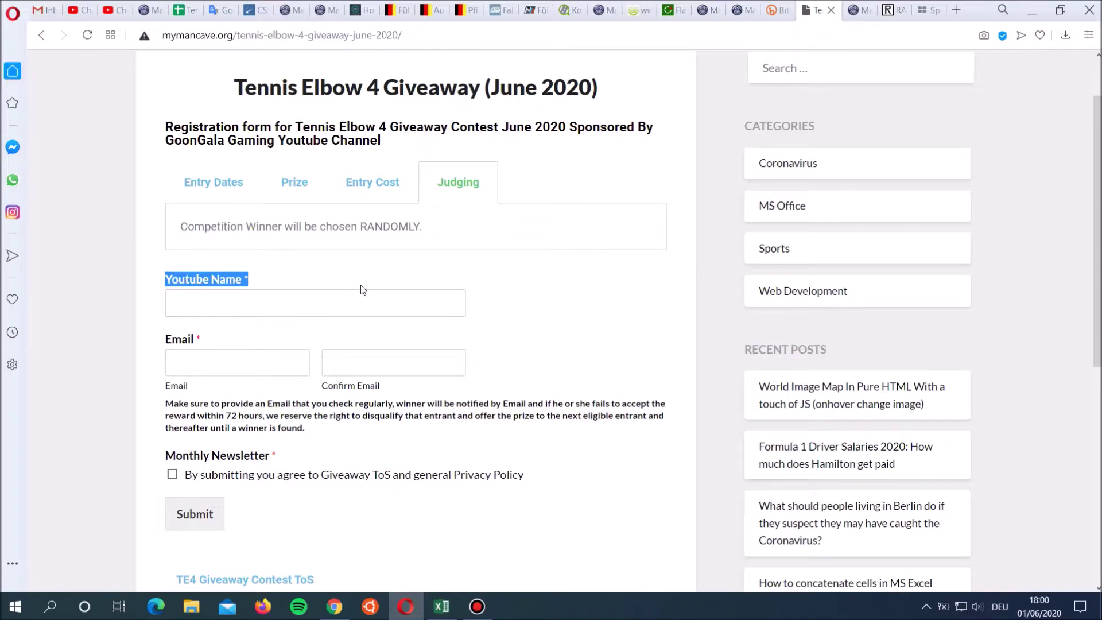
left_click(361, 302)
left_click(237, 362)
left_click(393, 362)
left_click(171, 282)
left_click_drag(171, 281, 254, 282)
left_click(339, 302)
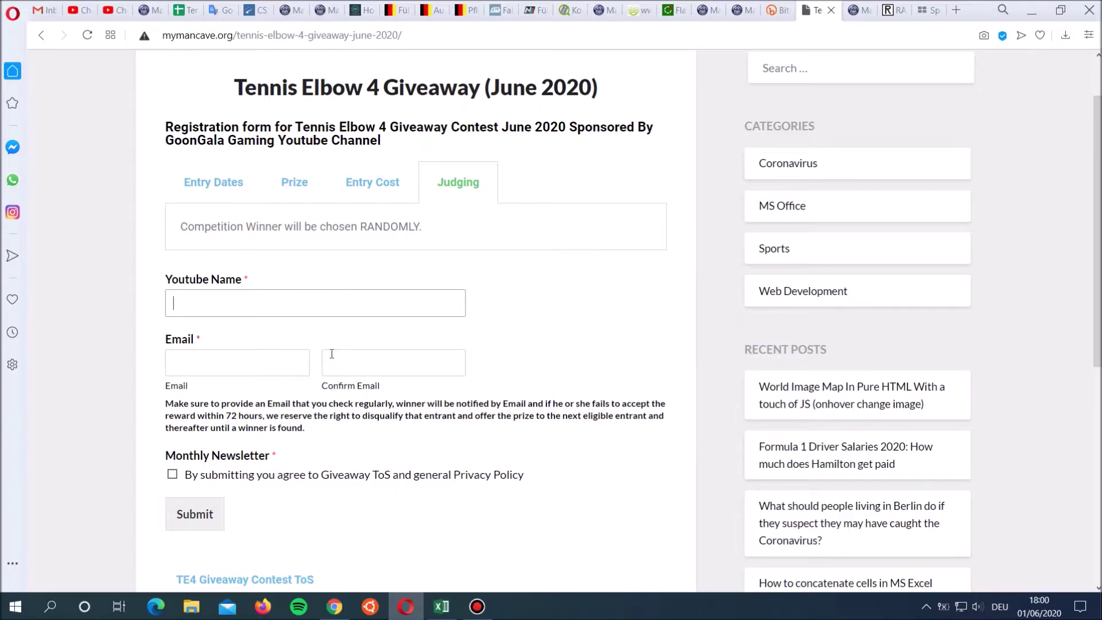
type("goongala gamin")
- Move between the Youtube Name and Email fields, reading the winner-notification note
key("Tab")
left_click(316, 304)
type("g")
left_click(267, 366)
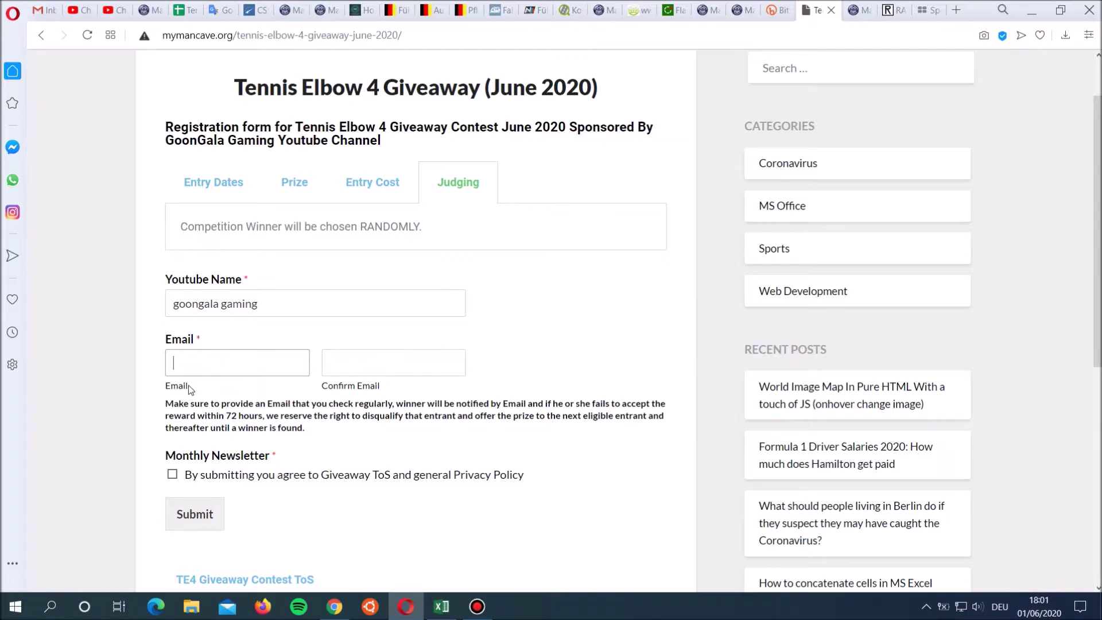
left_click_drag(165, 404, 310, 435)
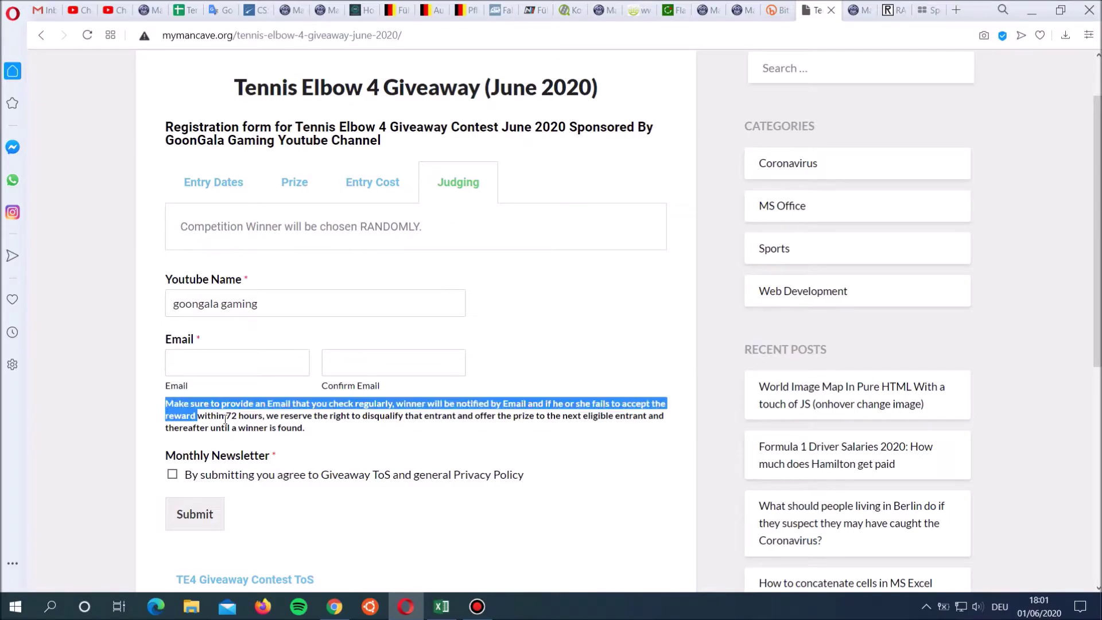
left_click(309, 447)
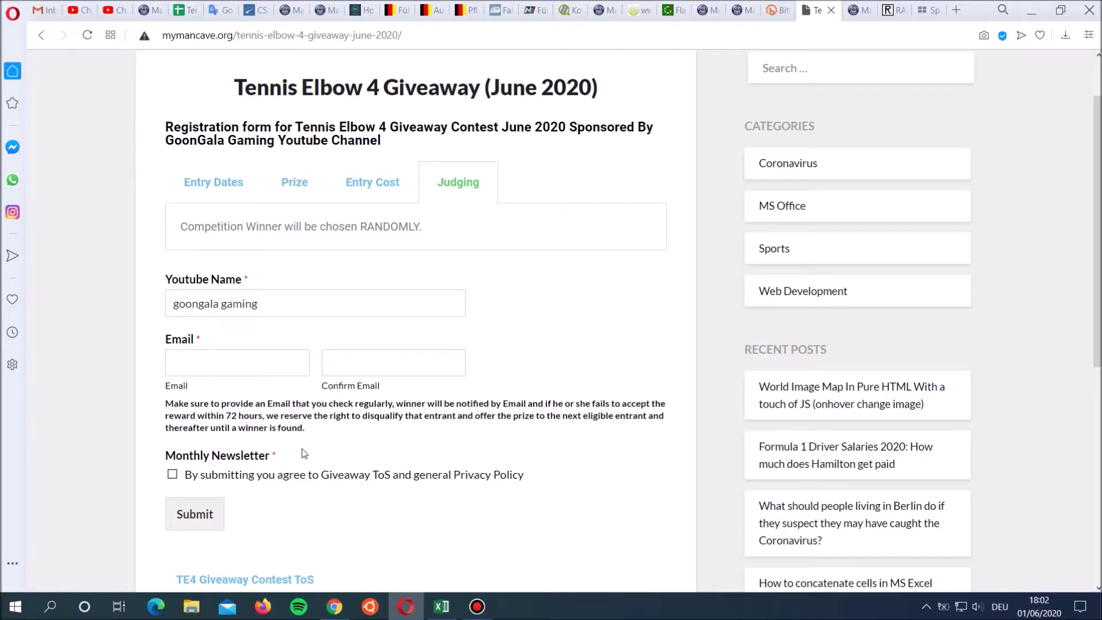
- Copy the email into Confirm Email and tick the Giveaway ToS and Privacy Policy checkbox
left_click(226, 358)
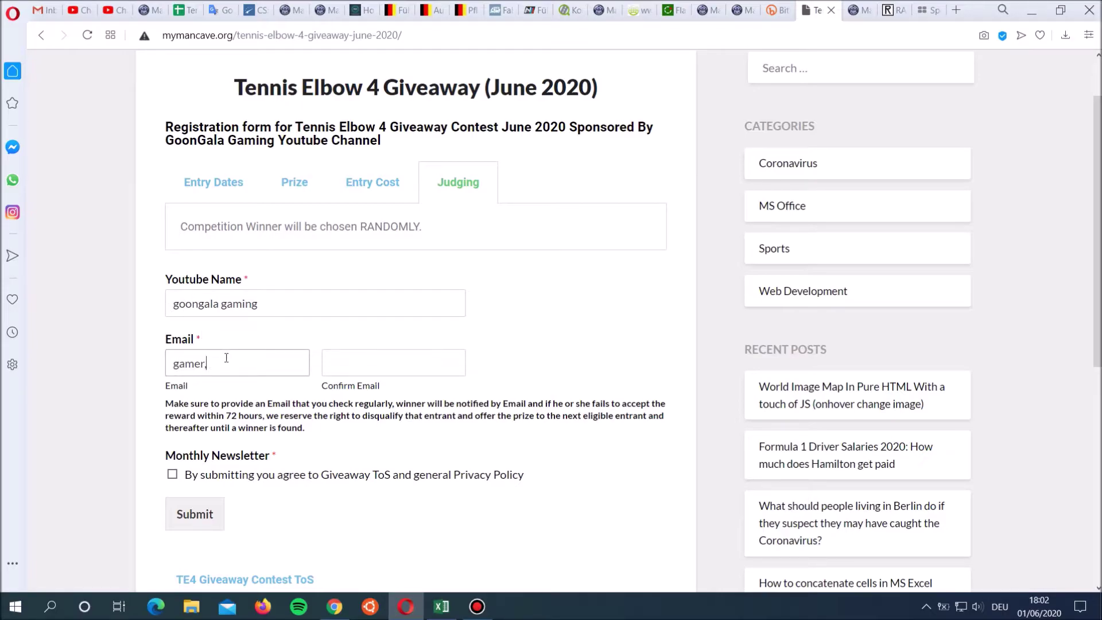
key("ctrl+a")
key("ctrl+c")
left_click(398, 370)
key("ctrl+v")
left_click(551, 363)
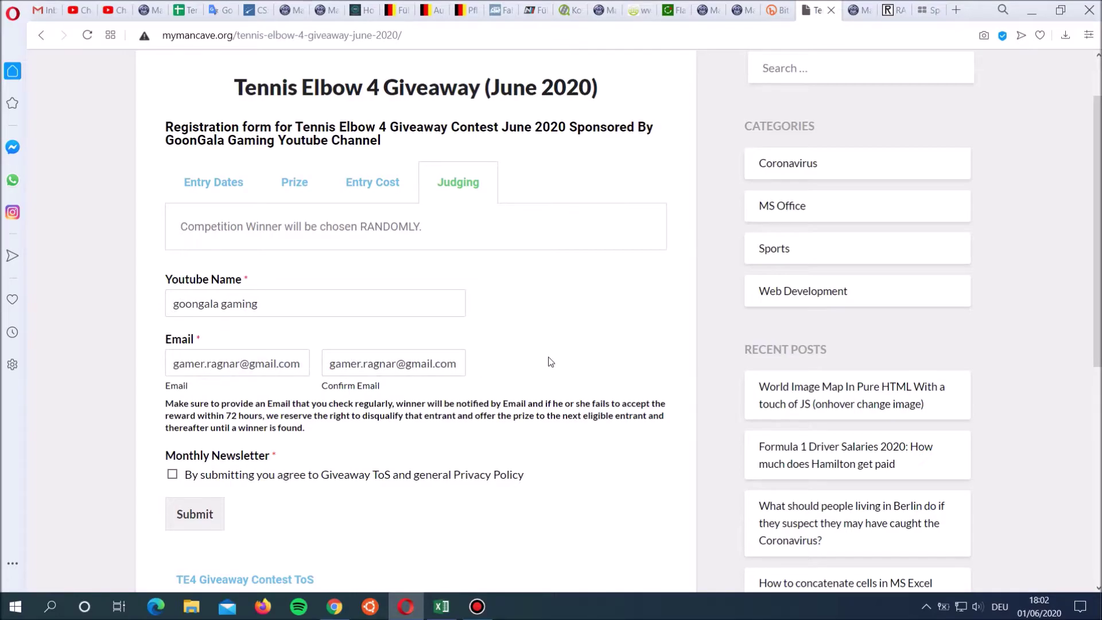
left_click(171, 477)
scroll(301, 532, "down", 2)
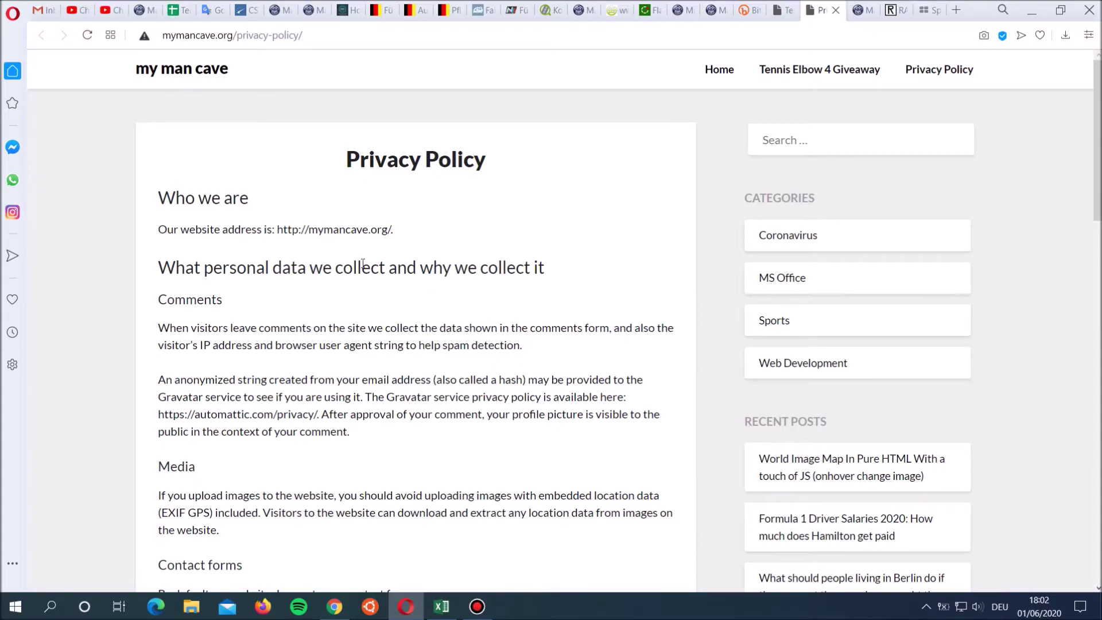
scroll(345, 276, "down", 5)
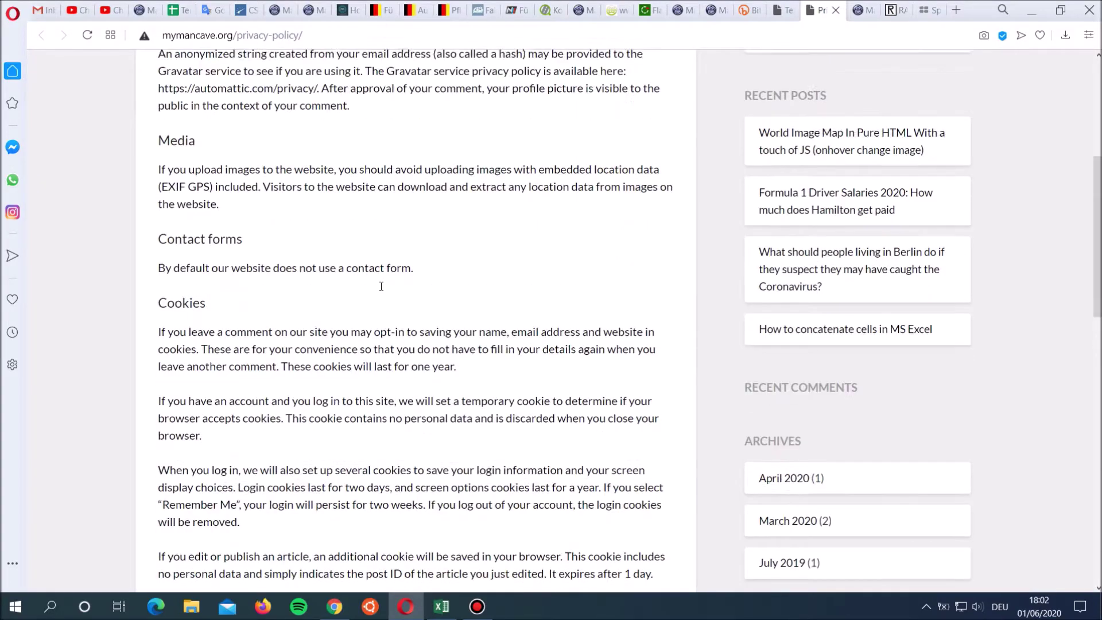
scroll(380, 286, "up", 3)
scroll(405, 293, "up", 3)
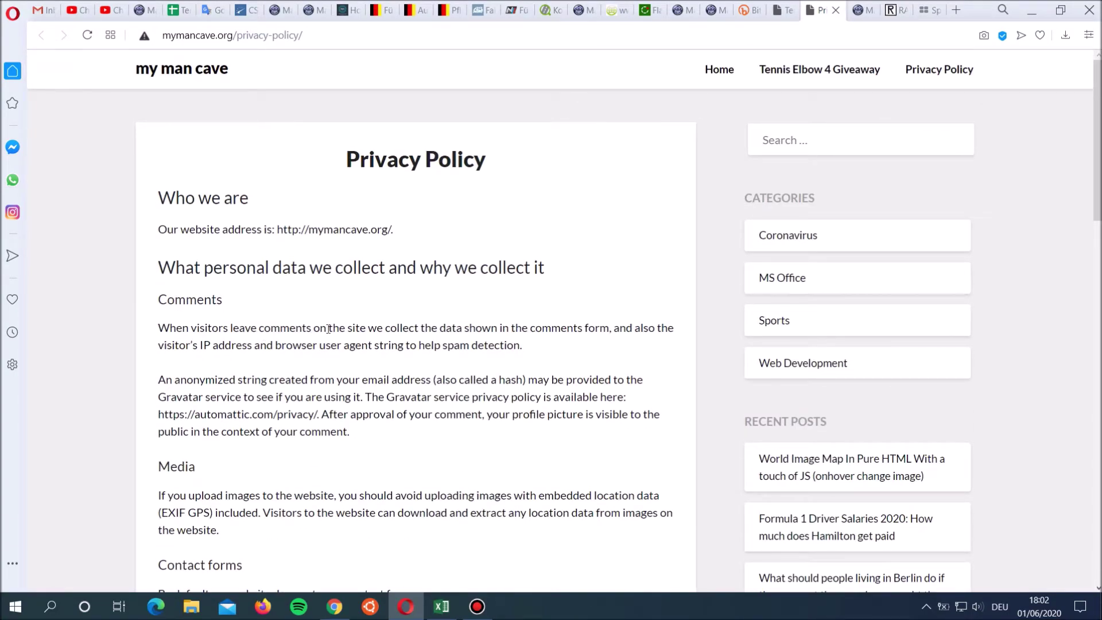
scroll(231, 328, "down", 2)
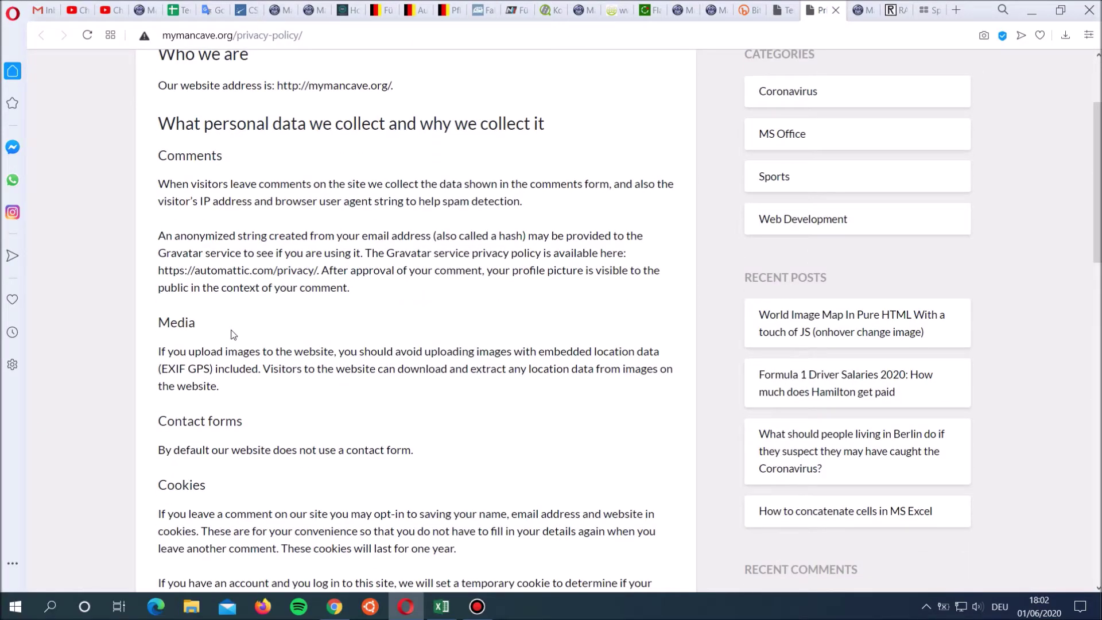
scroll(231, 334, "down", 3)
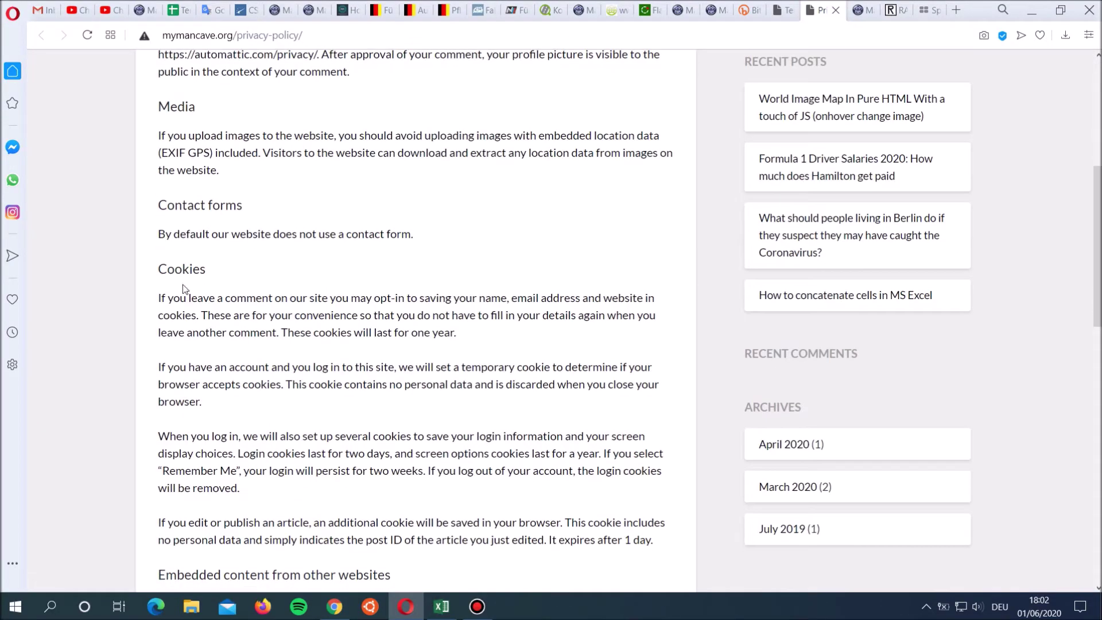
- Read the Privacy Policy, highlighting the Cookies and Privacy Policy headings along the way
double_click(183, 269)
left_click(344, 294)
scroll(302, 331, "down", 3)
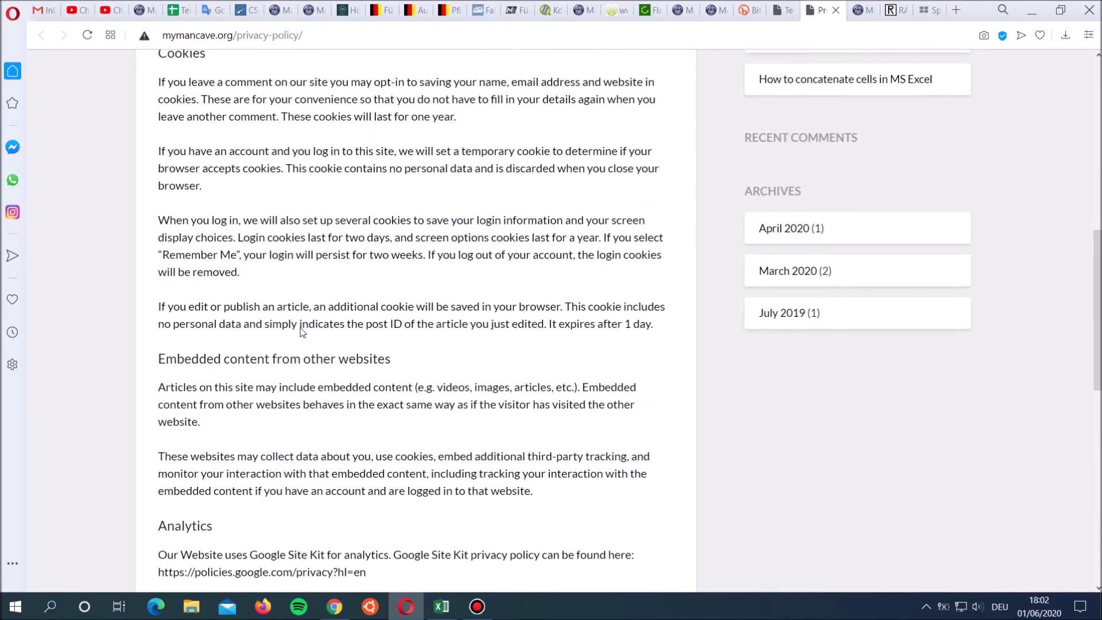
scroll(184, 384, "down", 1)
scroll(185, 383, "down", 1)
scroll(259, 413, "down", 1)
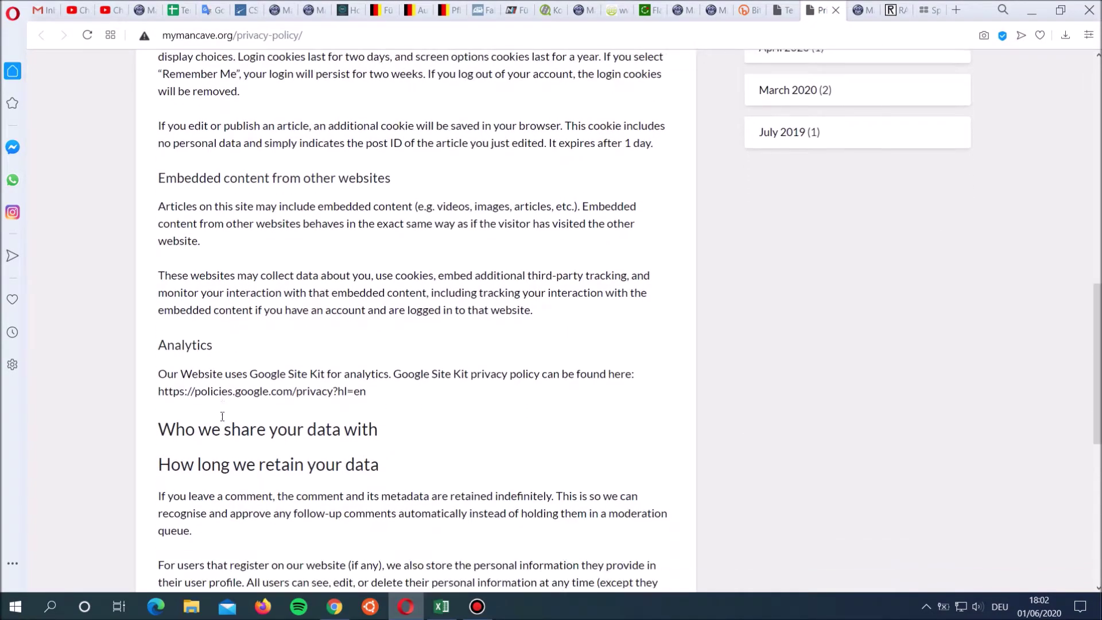
scroll(430, 302, "down", 1)
scroll(436, 409, "down", 1)
scroll(436, 408, "down", 2)
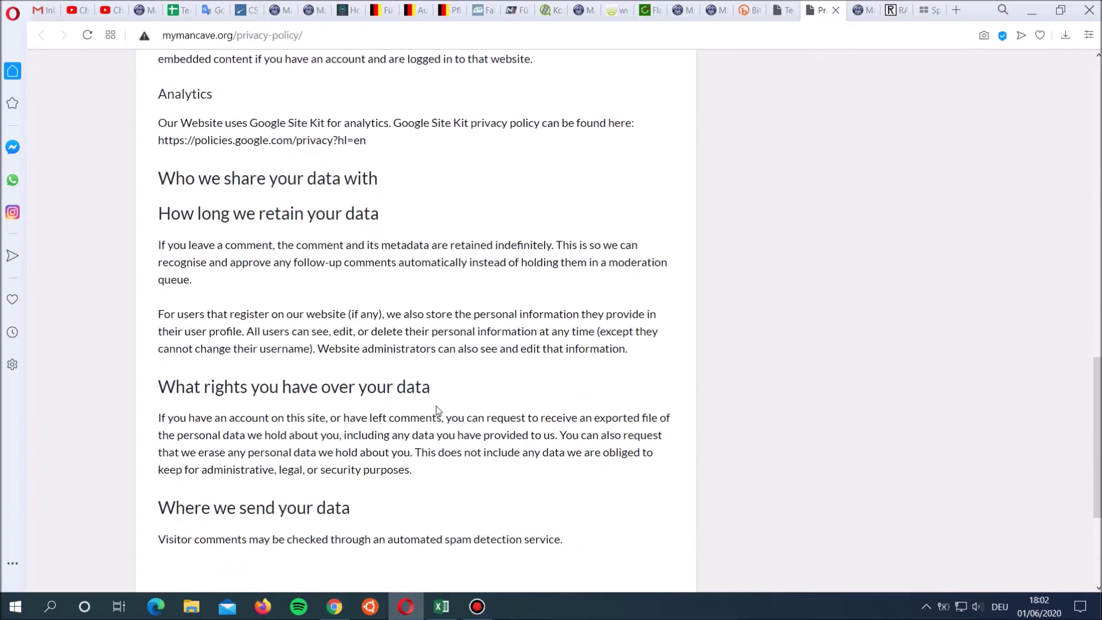
scroll(436, 409, "down", 1)
left_click_drag(563, 470, 310, 261)
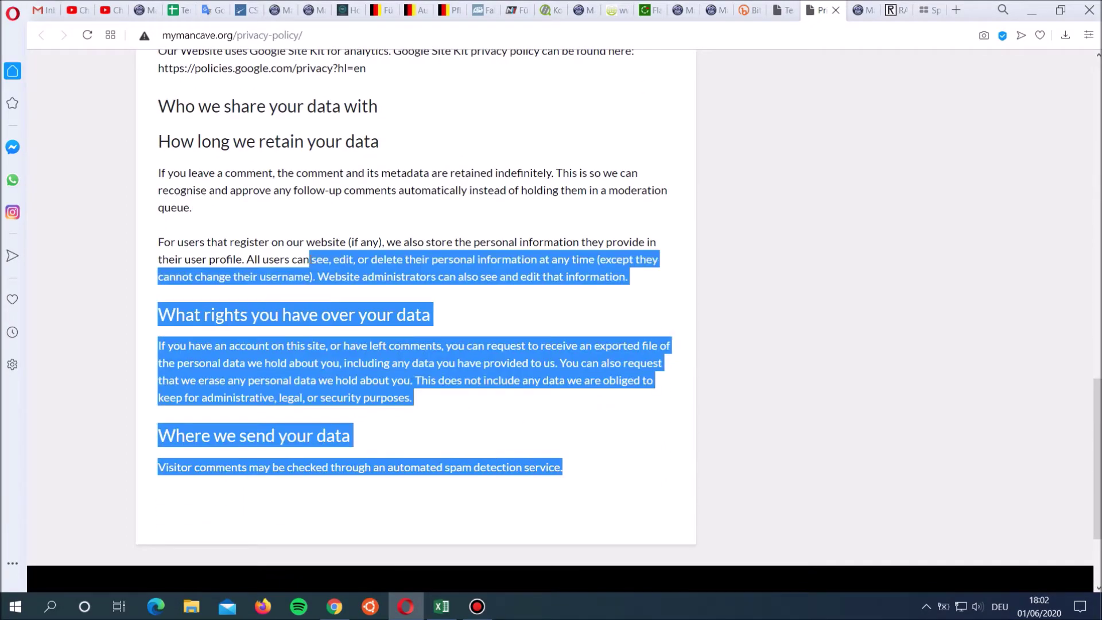
left_click(333, 353)
scroll(356, 364, "up", 4)
scroll(356, 363, "up", 5)
scroll(355, 364, "up", 5)
left_click_drag(247, 345, 258, 345)
left_click(364, 332)
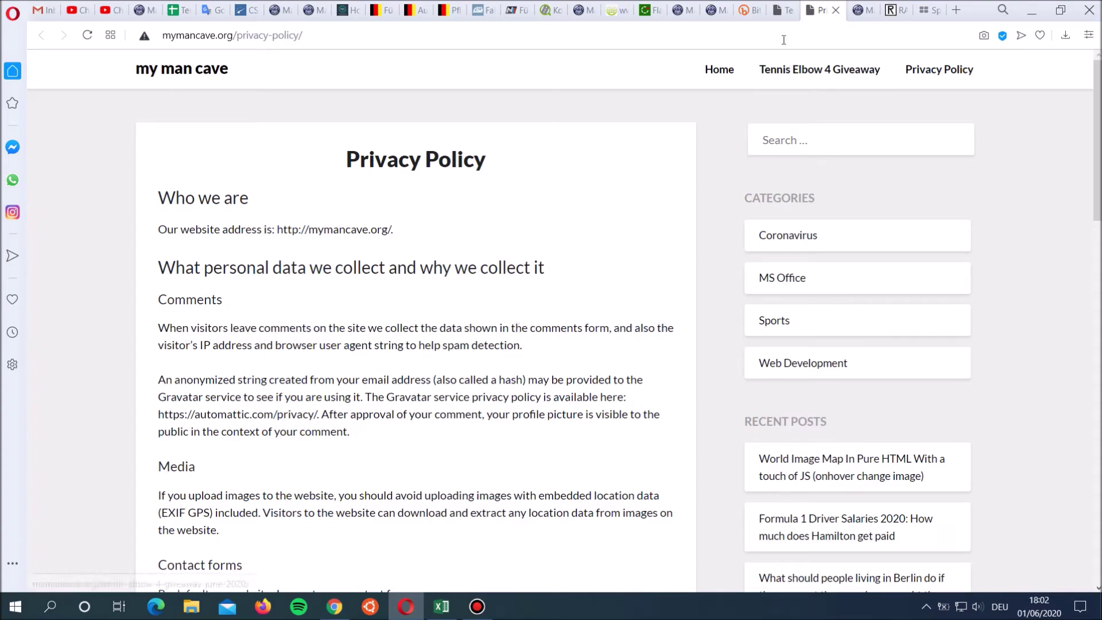
left_click_drag(327, 160, 545, 160)
left_click(582, 235)
left_click(345, 36)
left_click(575, 196)
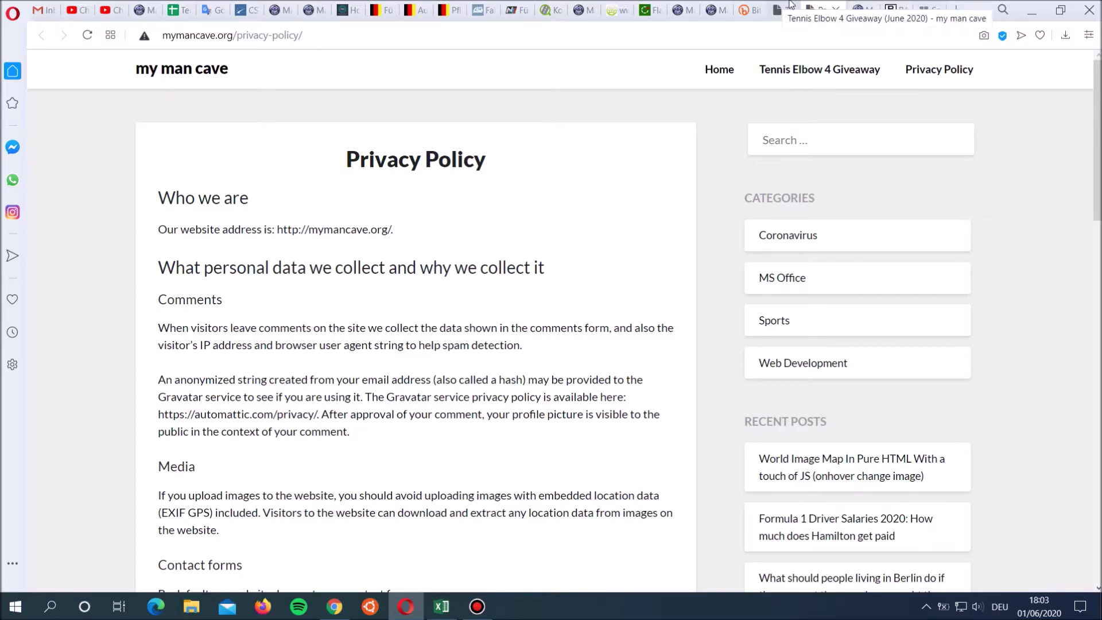
- Return to the Tennis Elbow 4 Giveaway tab and expand the TE4 Giveaway Contest ToS
left_click(790, 10)
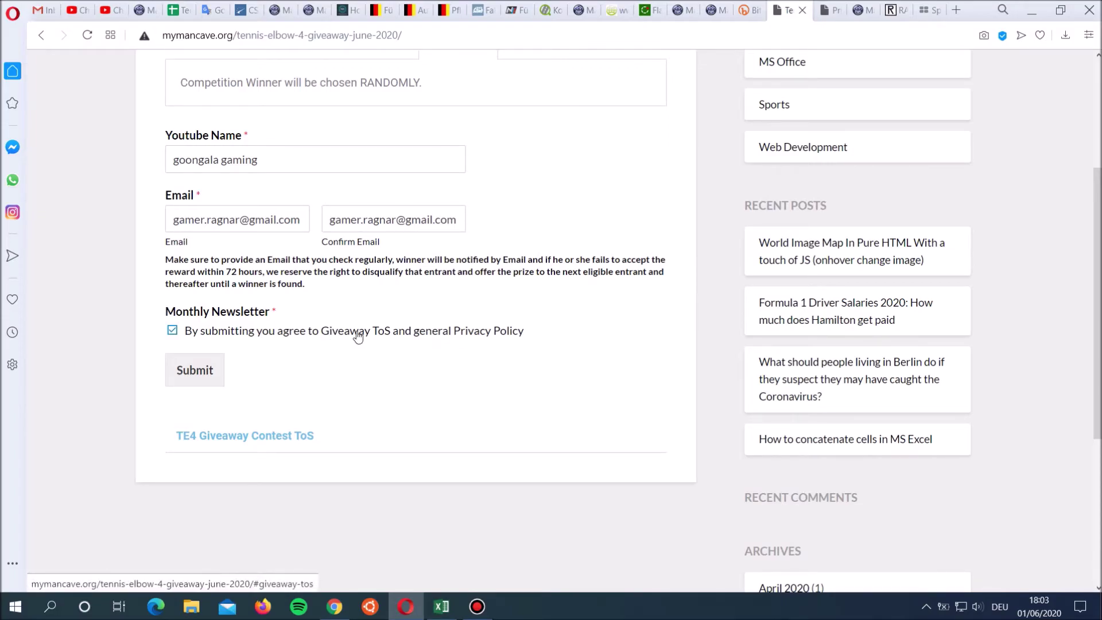
scroll(358, 336, "down", 3)
scroll(354, 372, "down", 3)
scroll(354, 372, "up", 5)
scroll(335, 344, "up", 1)
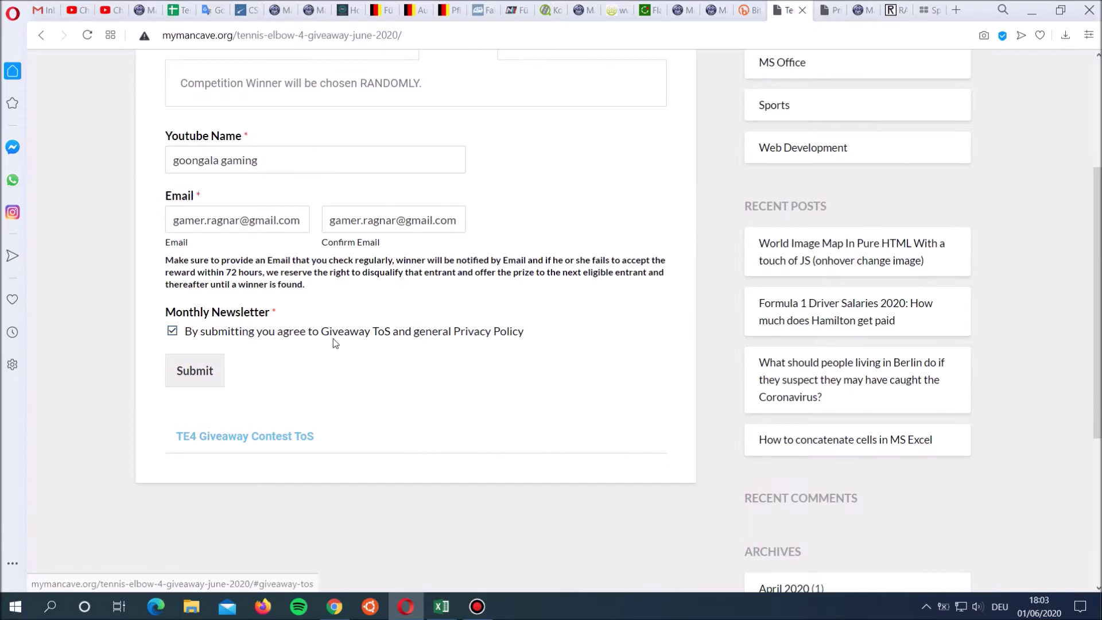
left_click(268, 438)
scroll(327, 332, "down", 2)
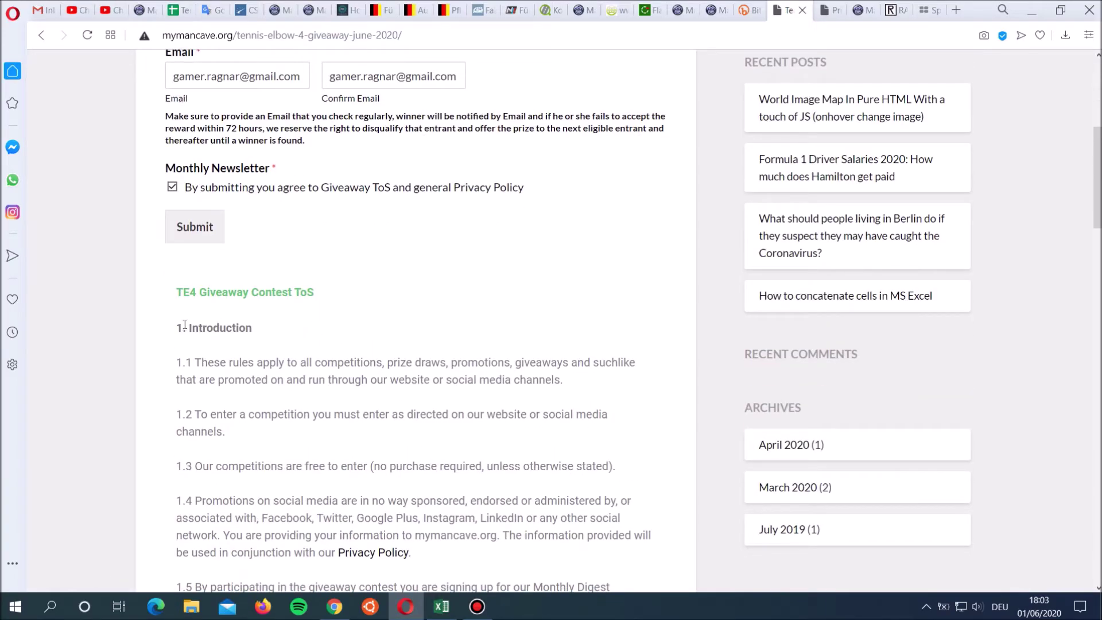
left_click_drag(177, 327, 523, 416)
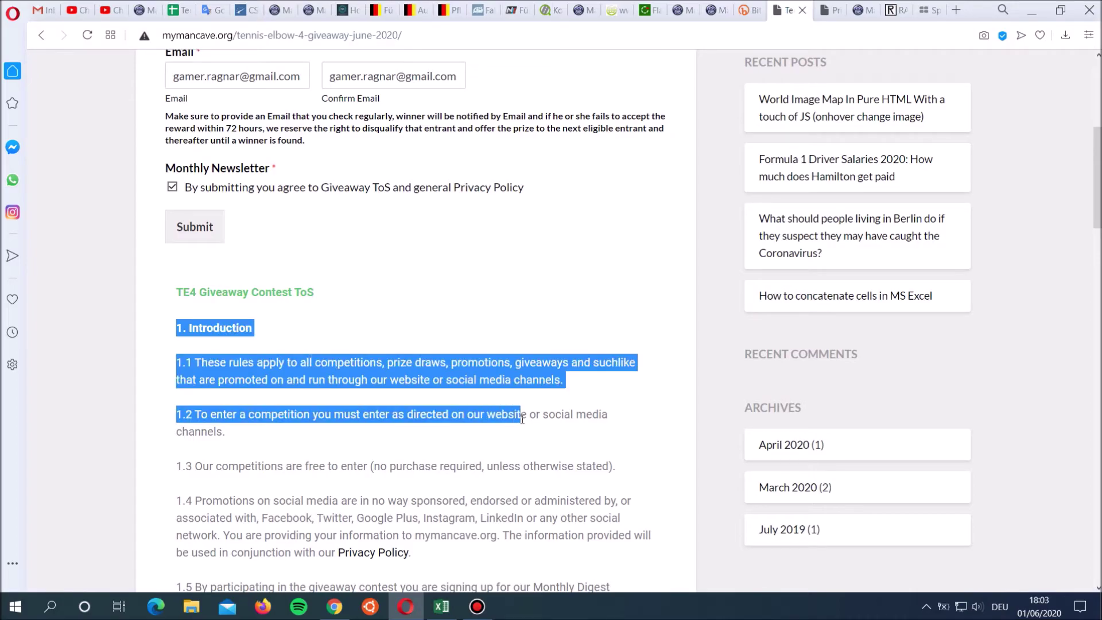
scroll(523, 416, "down", 8)
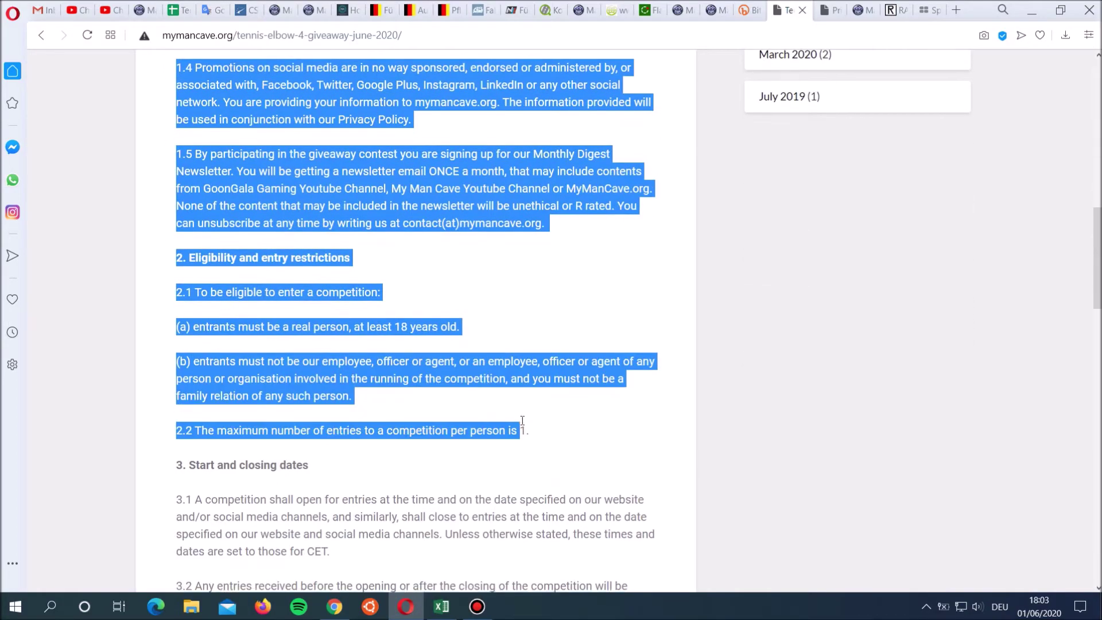
left_click_drag(522, 416, 526, 397)
scroll(521, 421, "down", 3)
scroll(522, 421, "down", 3)
scroll(521, 421, "down", 3)
scroll(522, 422, "down", 3)
scroll(520, 421, "down", 1)
scroll(523, 420, "up", 5)
scroll(526, 418, "up", 5)
scroll(526, 417, "up", 3)
scroll(526, 418, "up", 2)
left_click(526, 399)
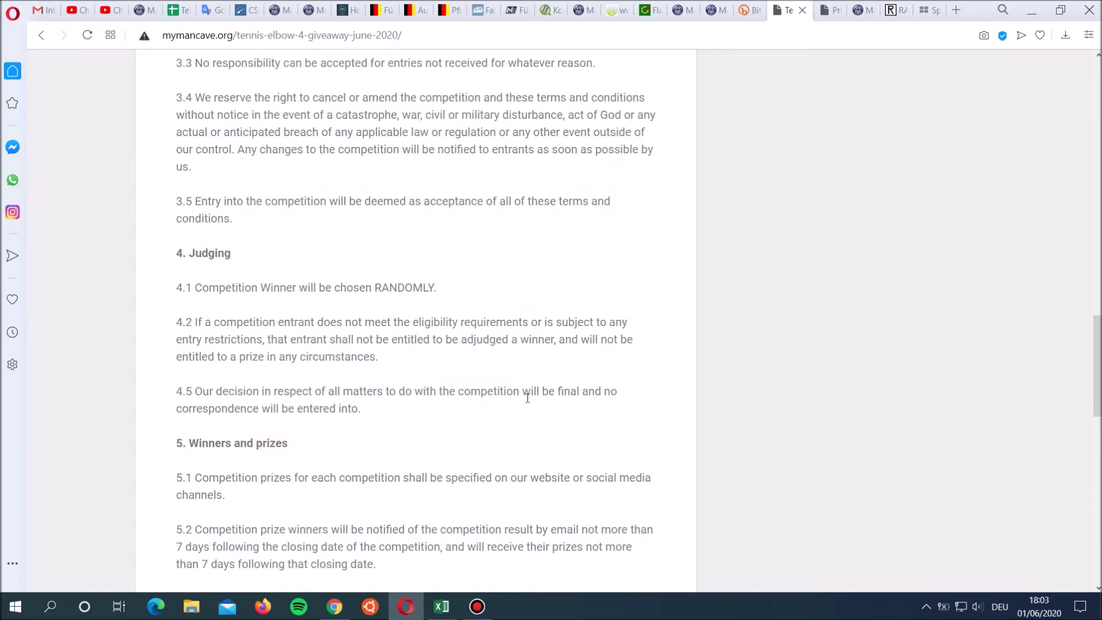
scroll(527, 398, "up", 2)
scroll(528, 398, "up", 1)
scroll(526, 398, "up", 2)
scroll(526, 398, "up", 2)
scroll(508, 388, "up", 3)
scroll(501, 380, "up", 2)
scroll(501, 380, "down", 2)
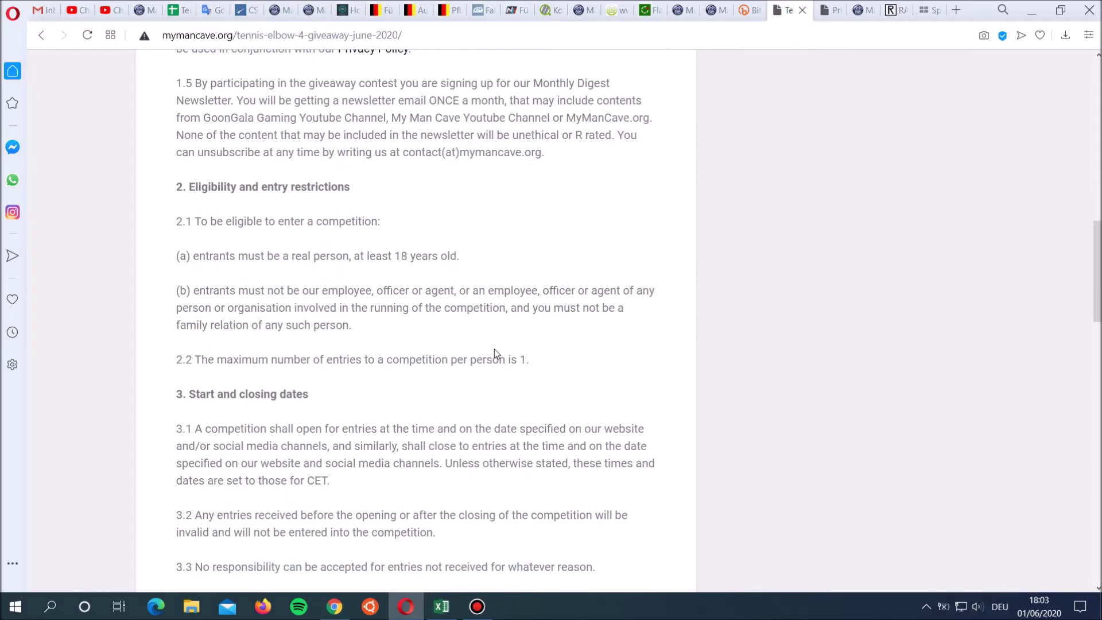
left_click_drag(176, 428, 349, 483)
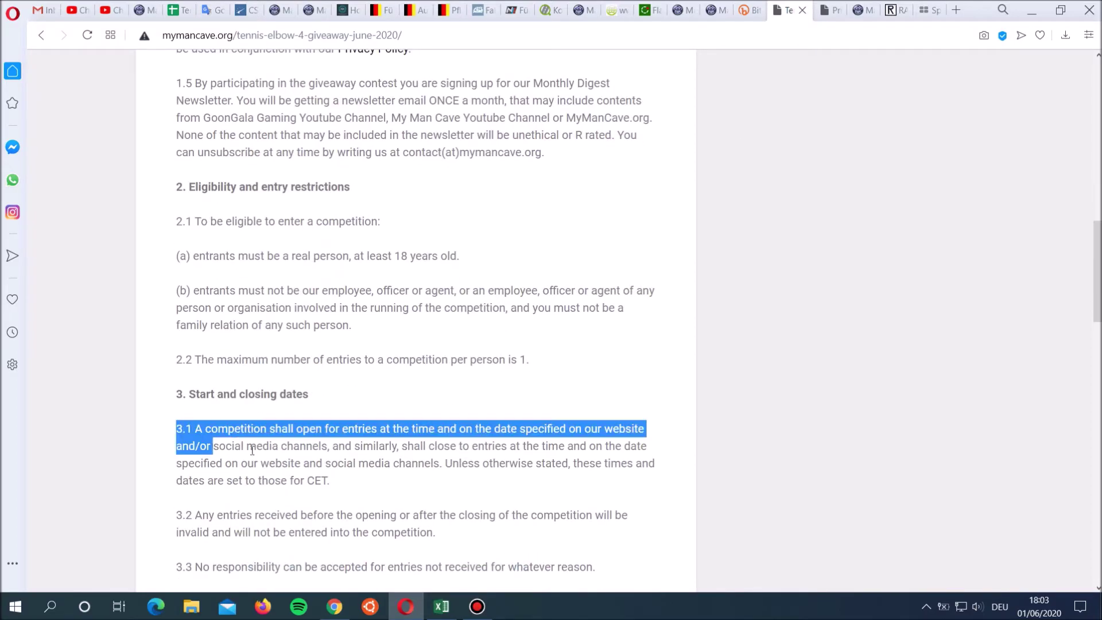
left_click(361, 497)
scroll(362, 497, "down", 2)
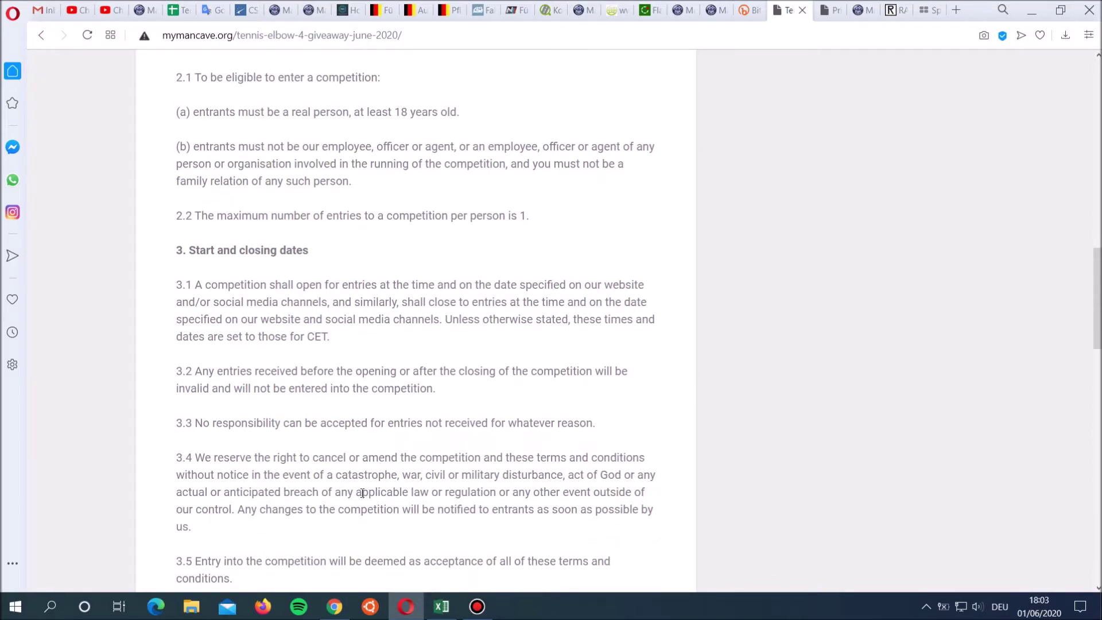
scroll(361, 492, "down", 2)
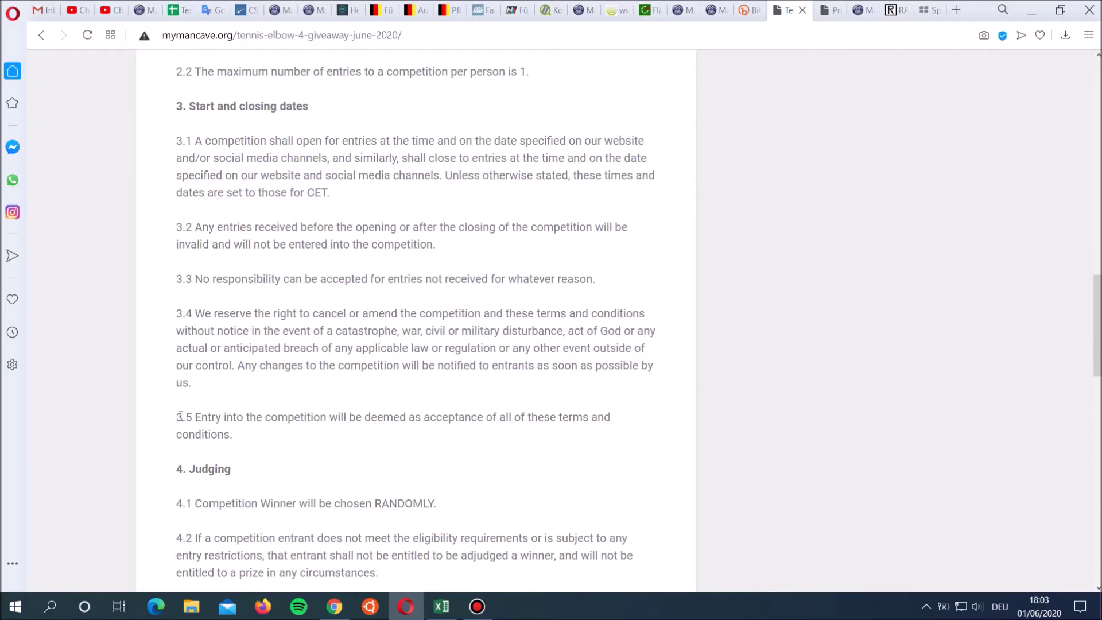
left_click_drag(176, 418, 280, 442)
left_click(372, 481)
scroll(414, 362, "down", 2)
left_click_drag(178, 359, 440, 359)
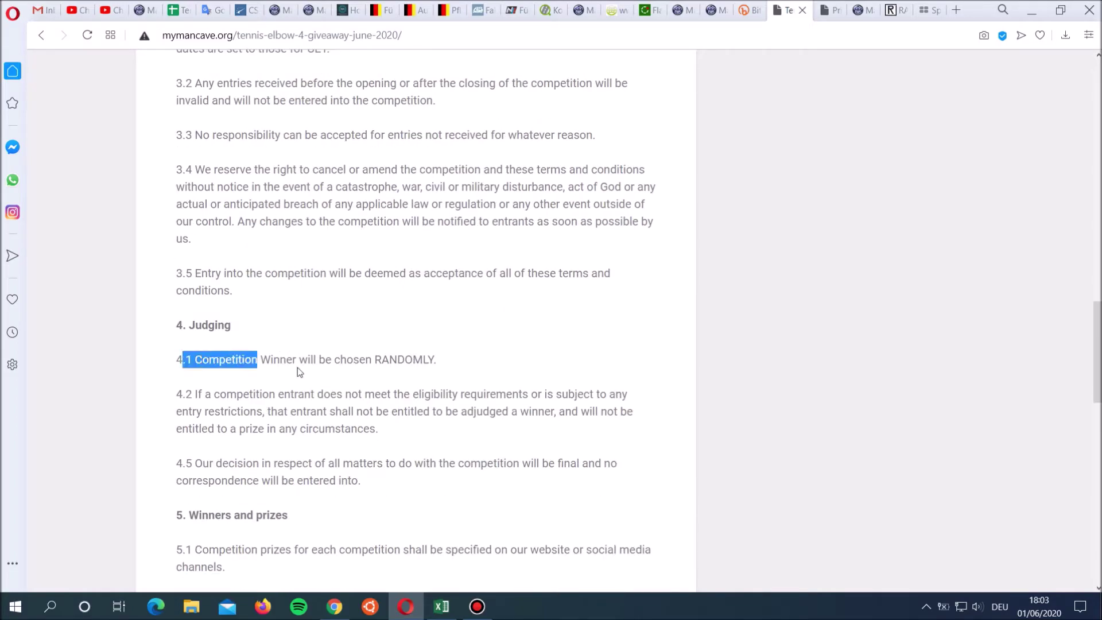
left_click(448, 407)
left_click_drag(242, 359, 422, 358)
left_click(406, 399)
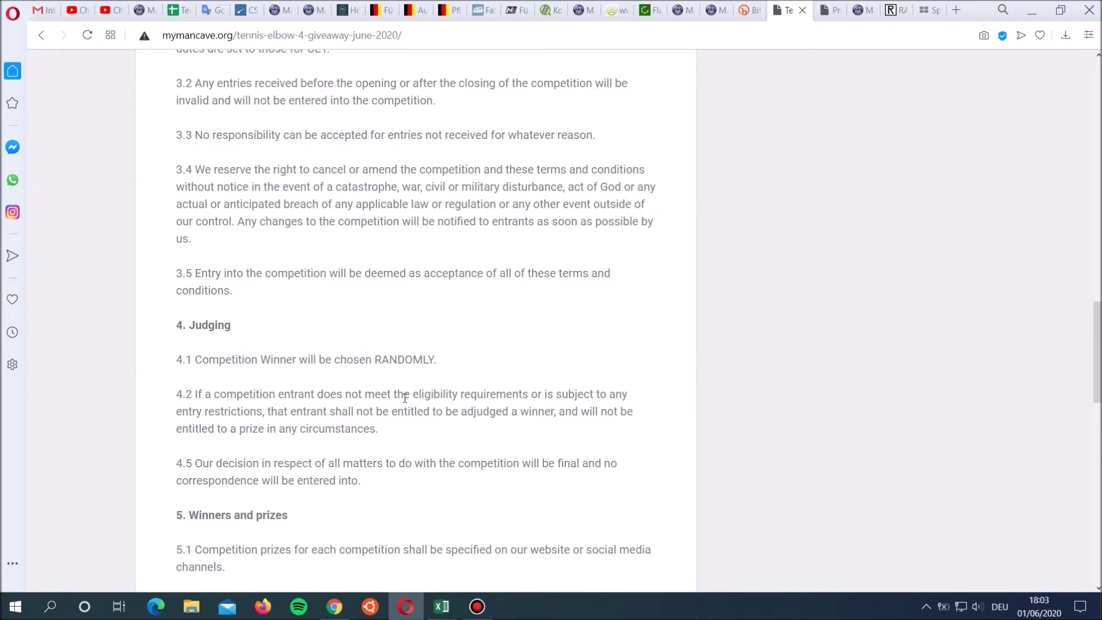
mouse_move(378, 429)
left_mouse_down()
mouse_move(205, 412)
mouse_move(177, 358)
left_mouse_up()
left_click(246, 423)
scroll(296, 406, "down", 3)
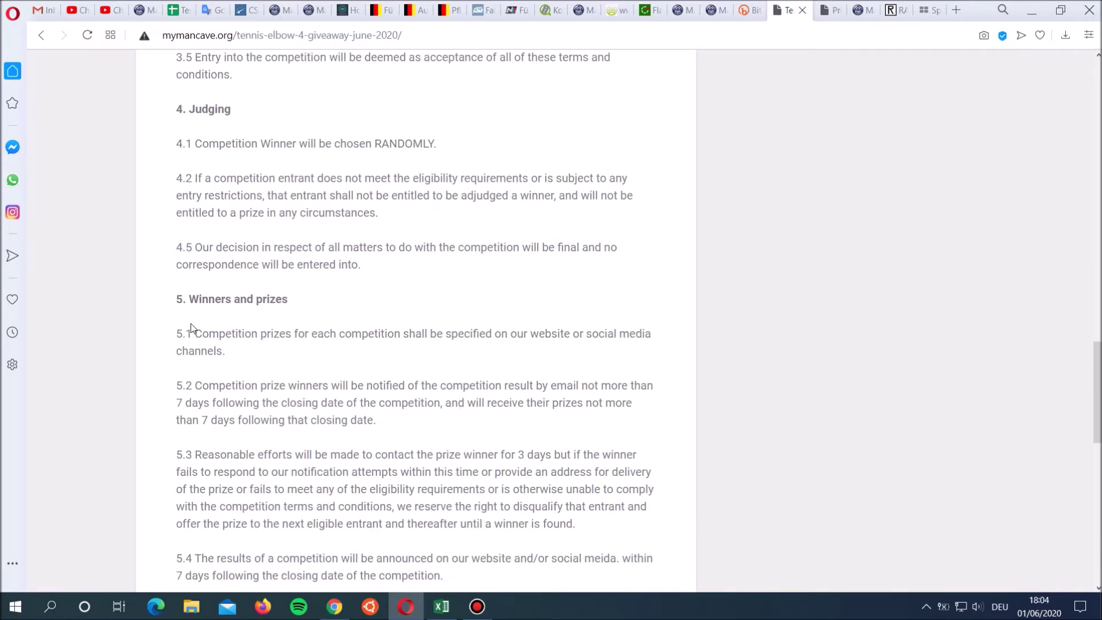
scroll(620, 344, "up", 1)
scroll(626, 359, "up", 1)
scroll(627, 359, "up", 1)
scroll(627, 360, "up", 3)
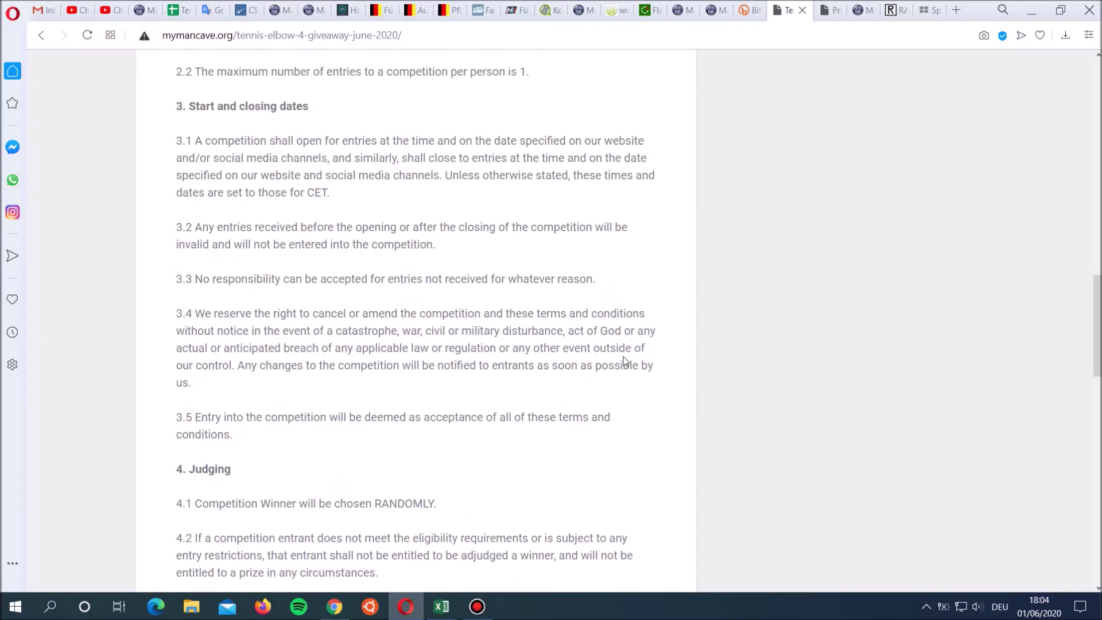
scroll(626, 359, "up", 3)
scroll(624, 367, "up", 4)
scroll(624, 366, "up", 2)
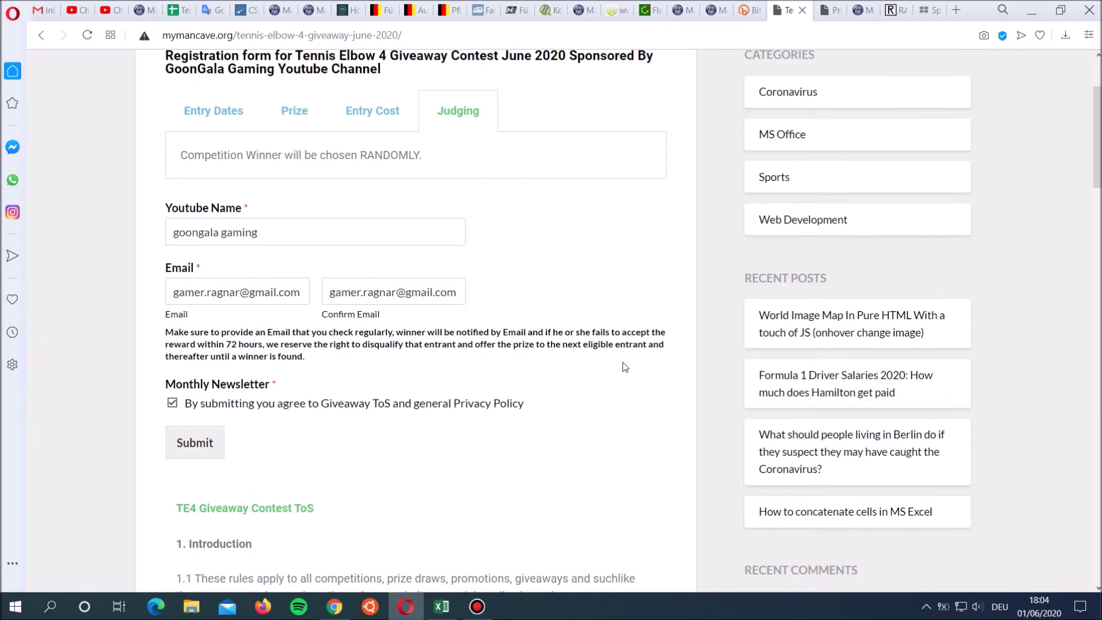
scroll(624, 366, "down", 3)
scroll(624, 366, "down", 3)
scroll(624, 366, "down", 4)
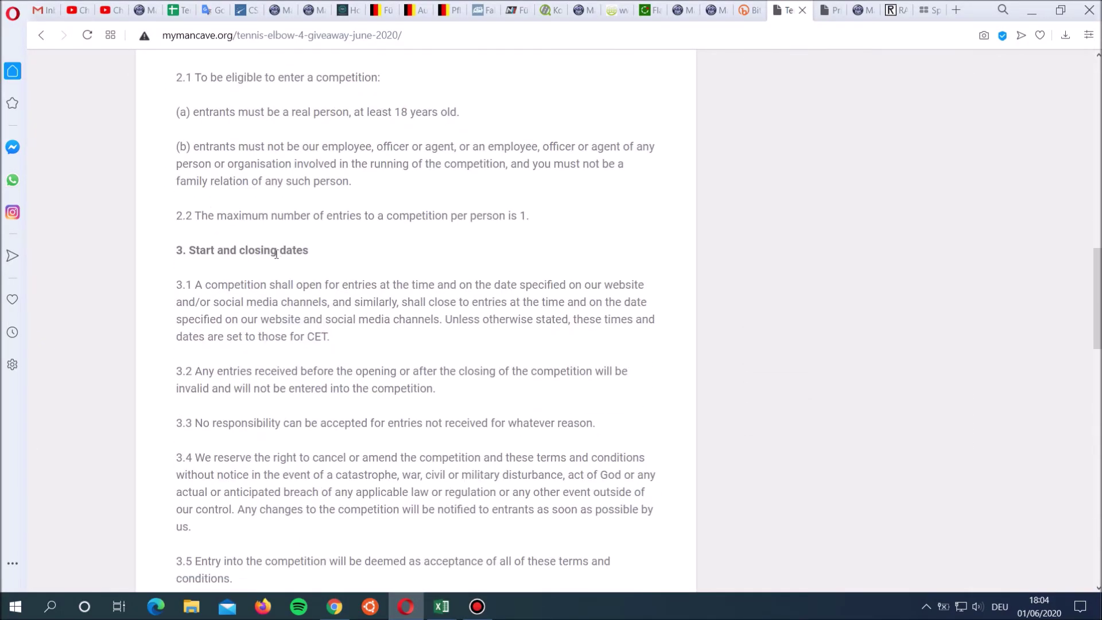
triple_click(185, 249)
triple_click(414, 319)
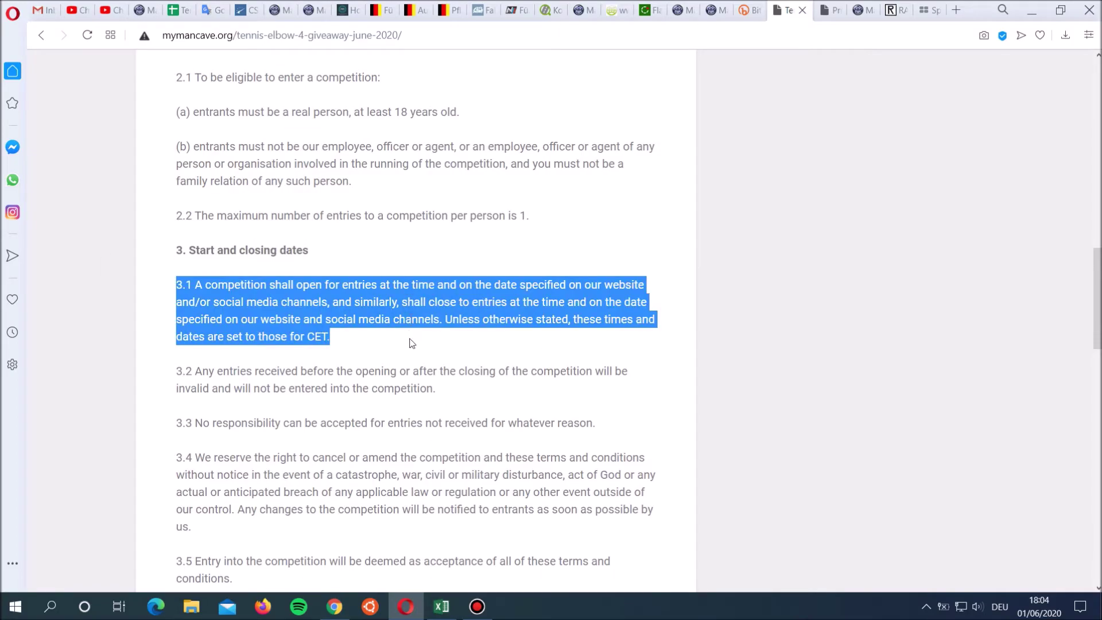
left_click(394, 403)
scroll(394, 403, "up", 3)
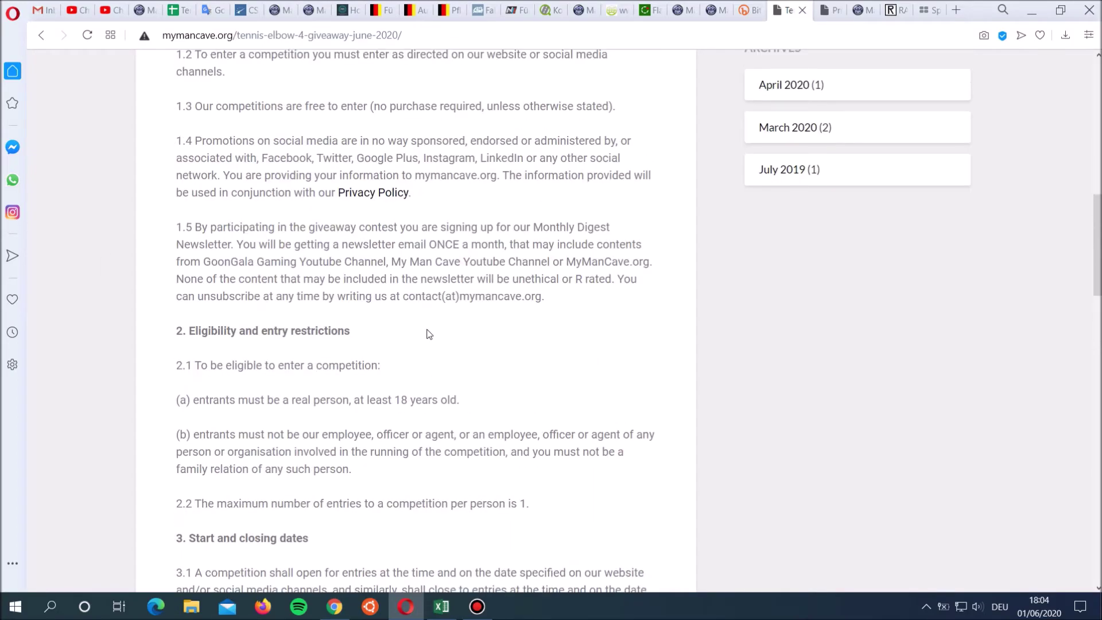
scroll(448, 375, "up", 2)
scroll(449, 375, "up", 4)
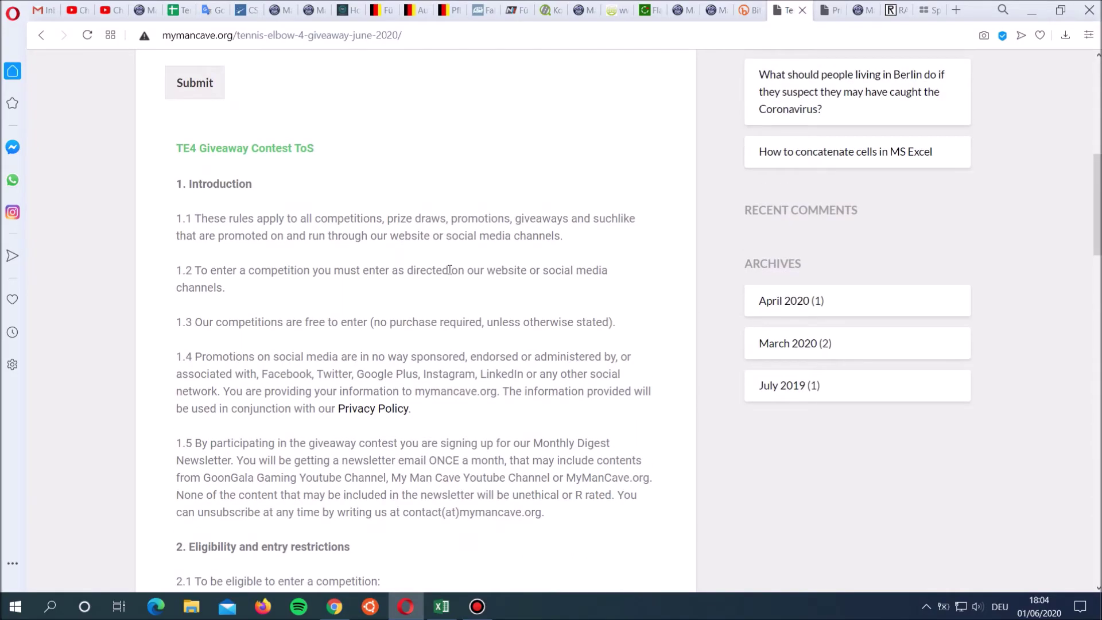
scroll(214, 443, "down", 2)
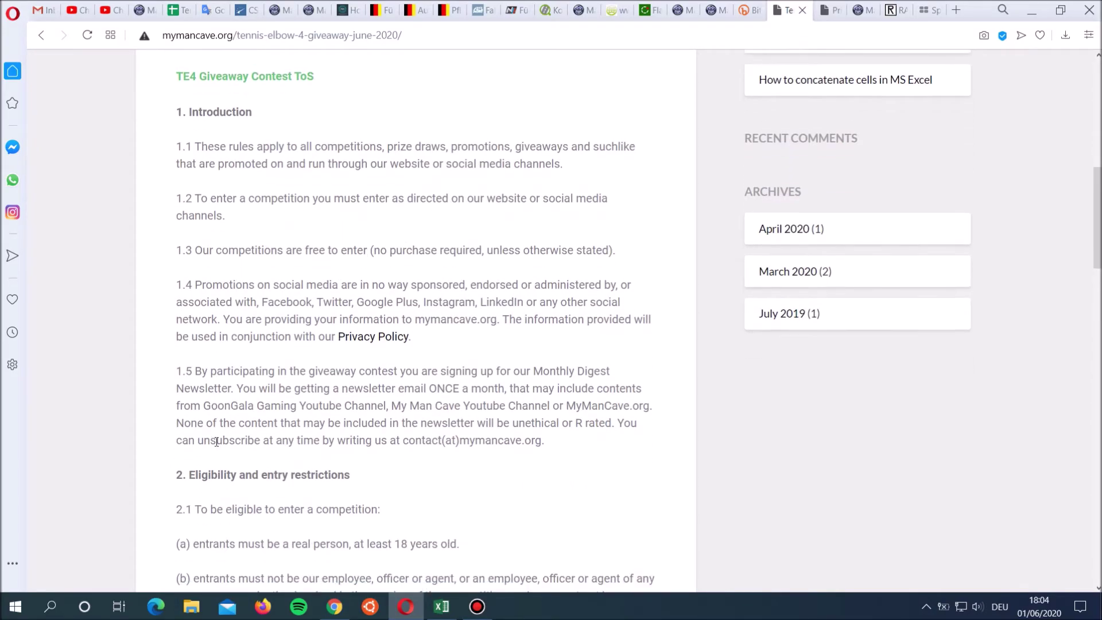
left_click_drag(176, 371, 568, 444)
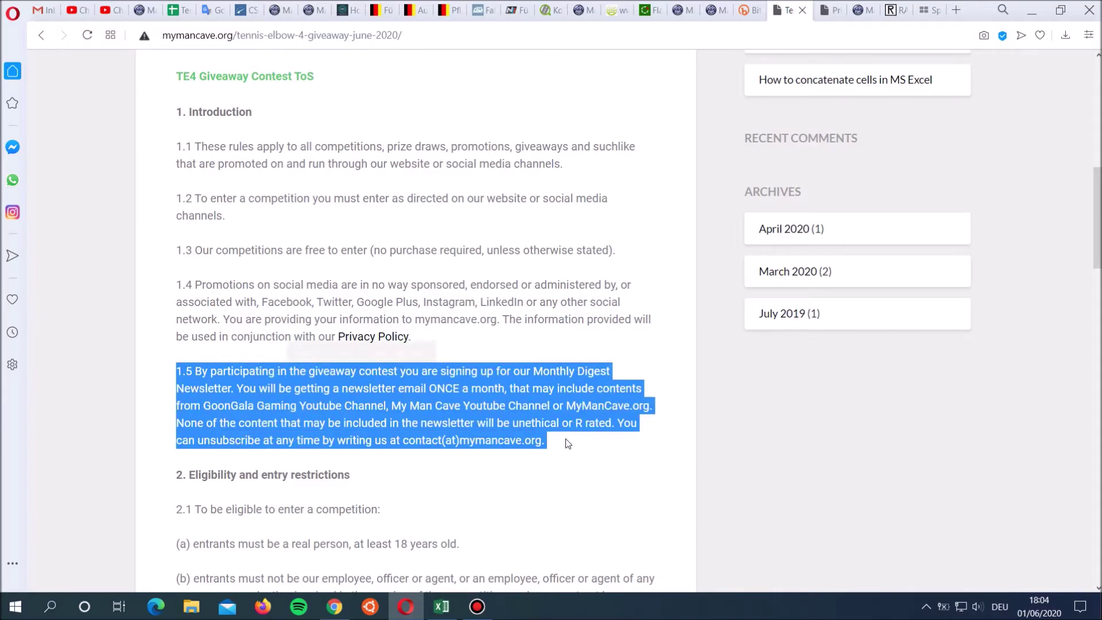
left_click(566, 498)
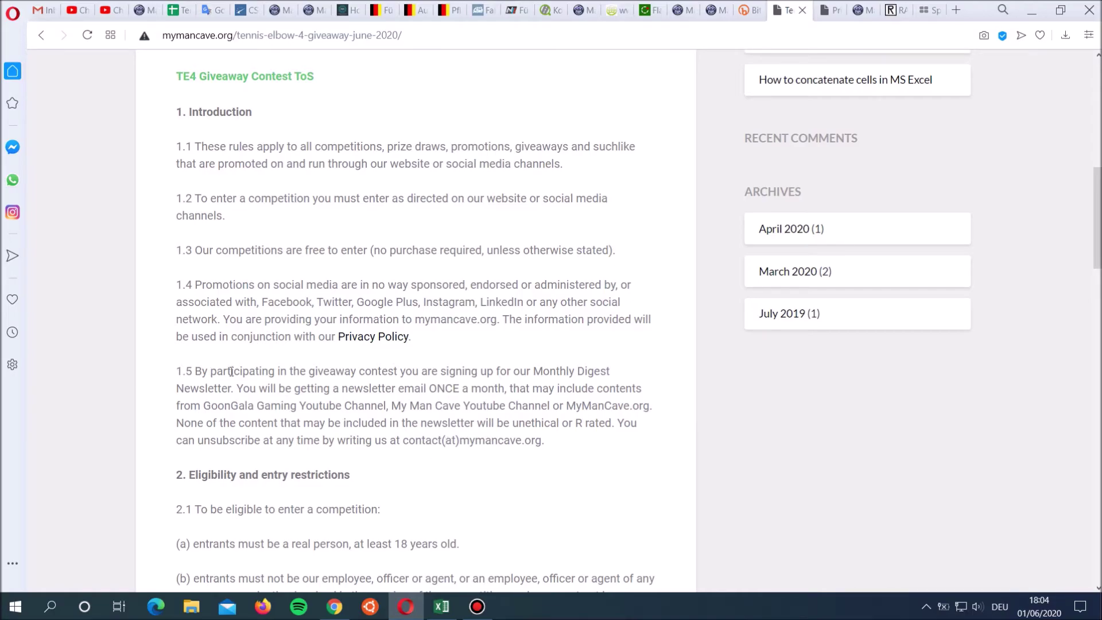
scroll(525, 362, "up", 10)
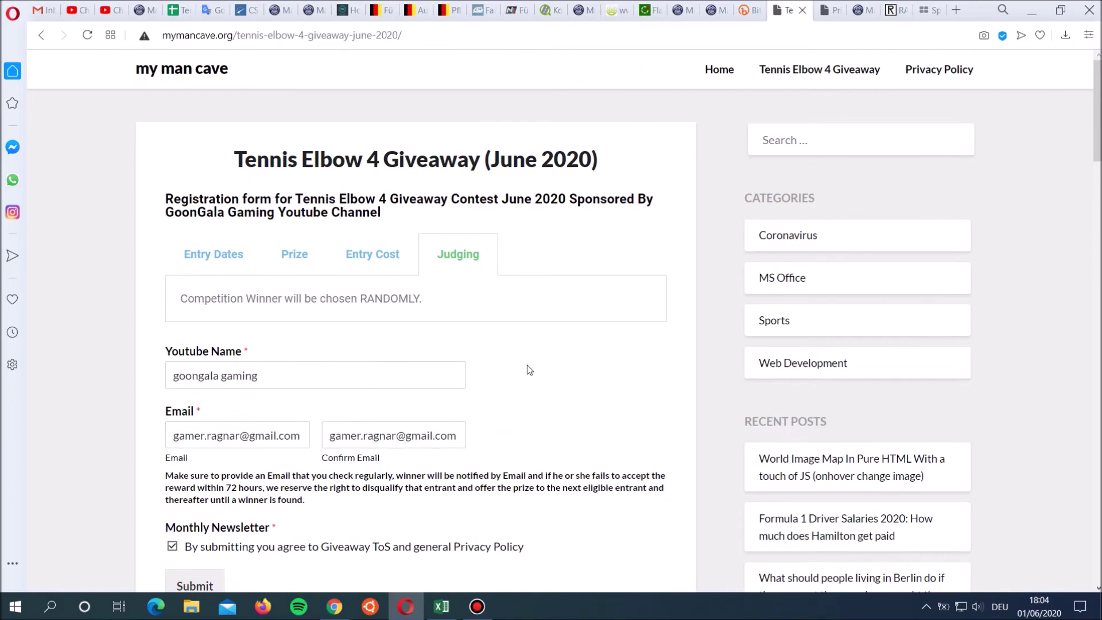
- Cycle through the info tabs, ending on Entry Dates 01.06.2020 to 30.06.2020, and highlight them
left_click(372, 254)
left_click(294, 254)
left_click(214, 254)
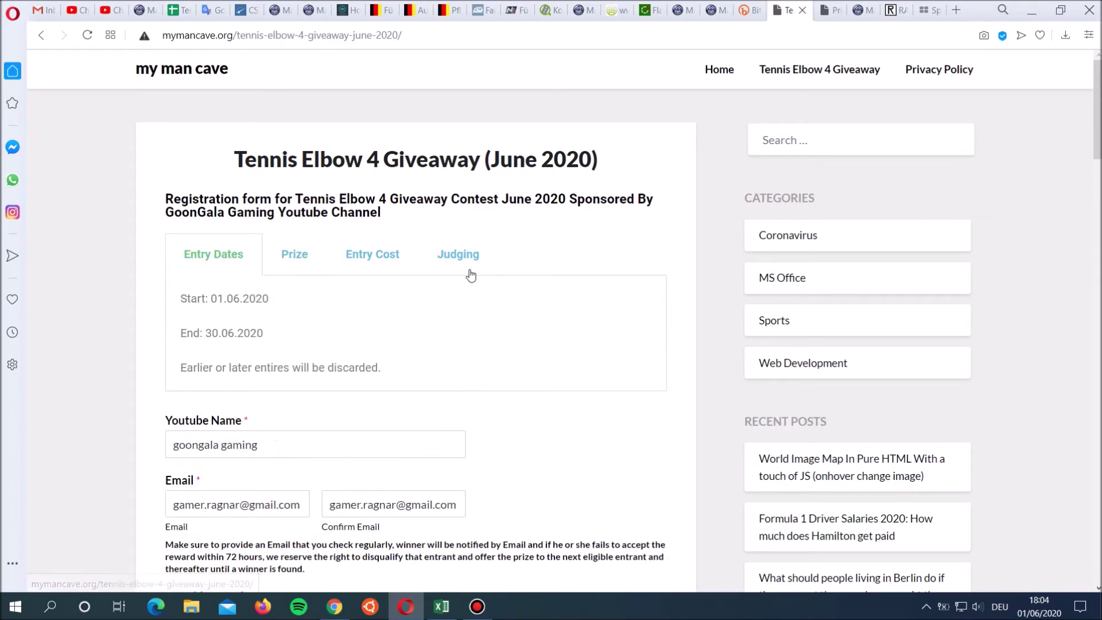
left_click(293, 254)
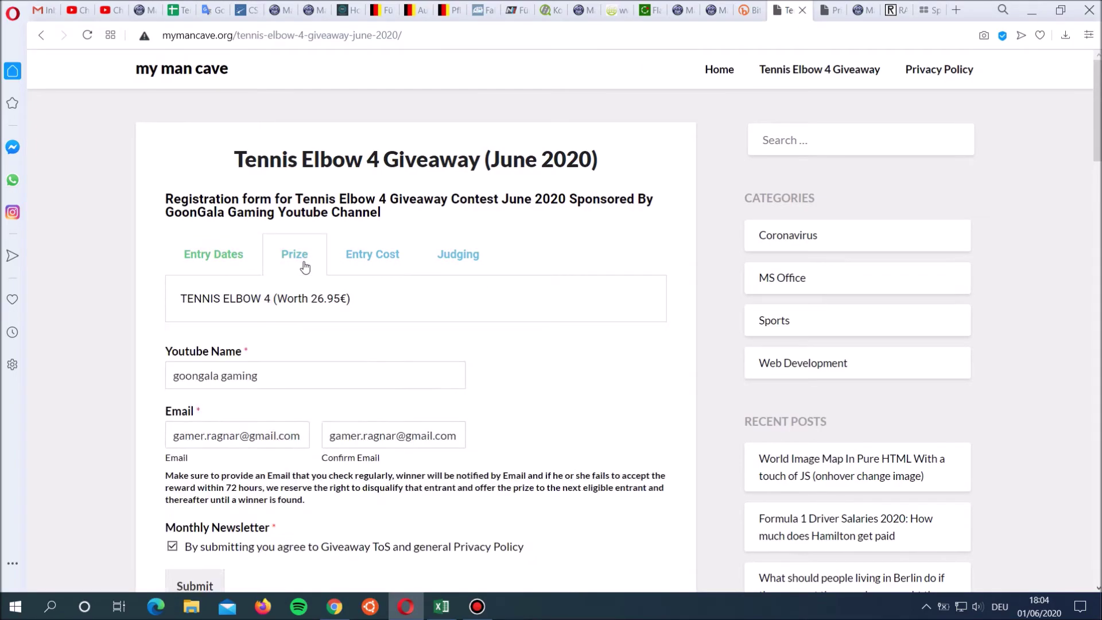
left_click(372, 254)
left_click(458, 254)
left_click(294, 254)
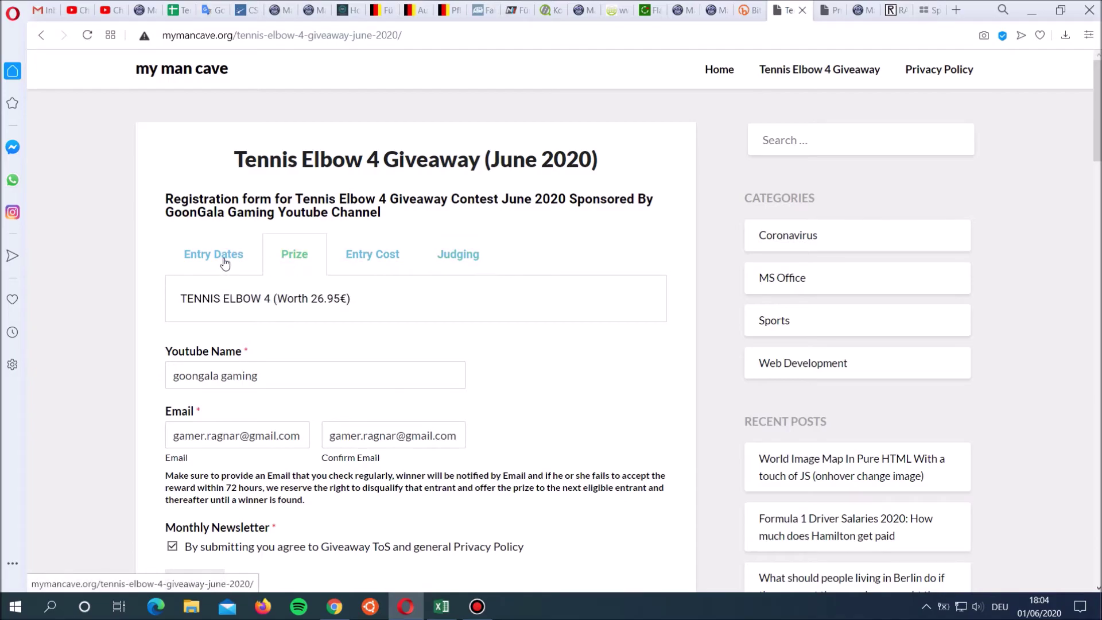
left_click(213, 254)
left_click_drag(180, 292, 405, 368)
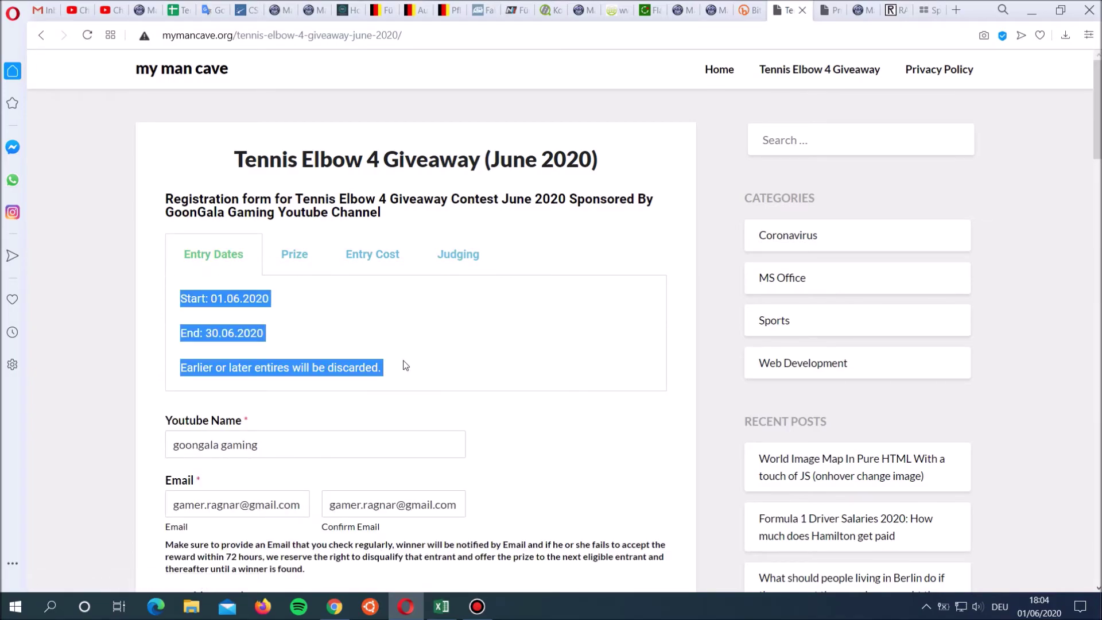
left_click(460, 375)
scroll(460, 374, "down", 3)
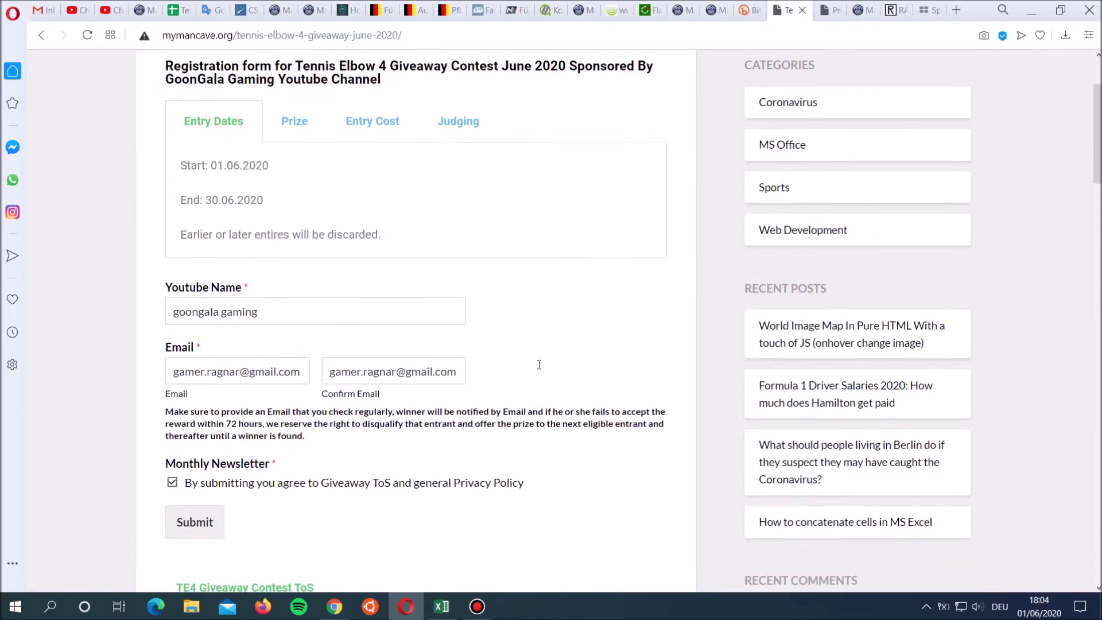
scroll(538, 368, "down", 3)
scroll(517, 370, "down", 3)
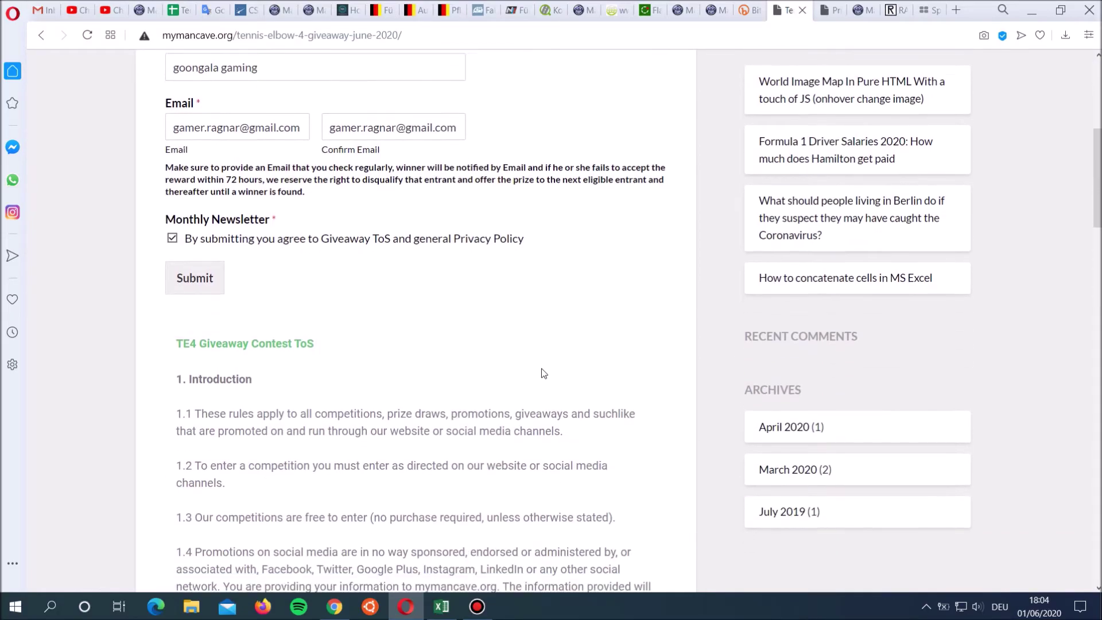
scroll(500, 371, "down", 4)
scroll(487, 372, "down", 3)
left_click_drag(551, 366, 216, 210)
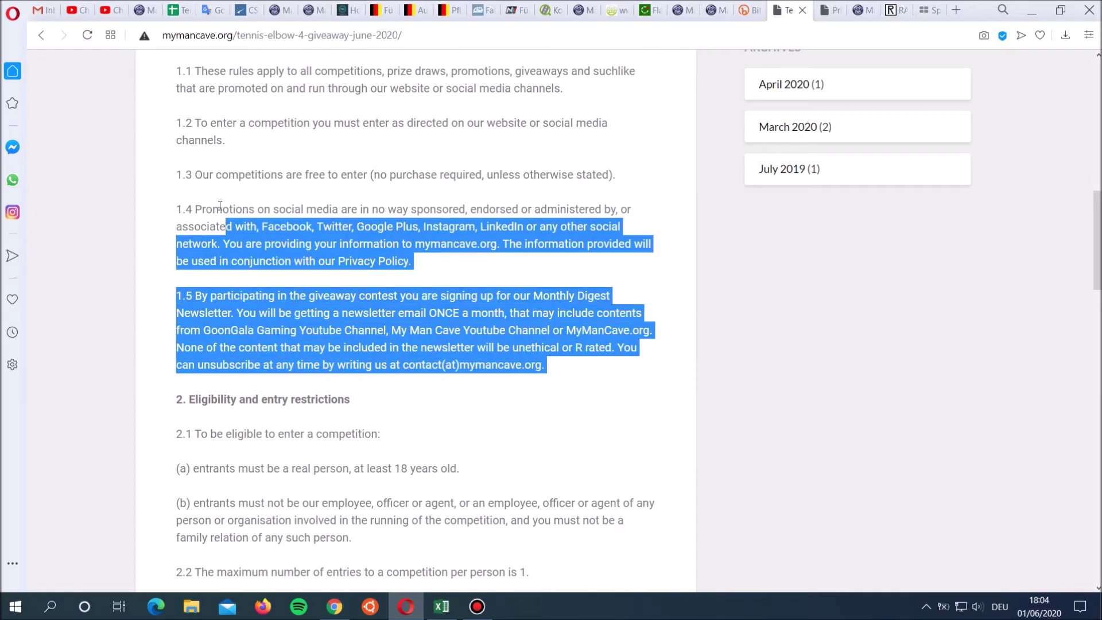
left_click(358, 149)
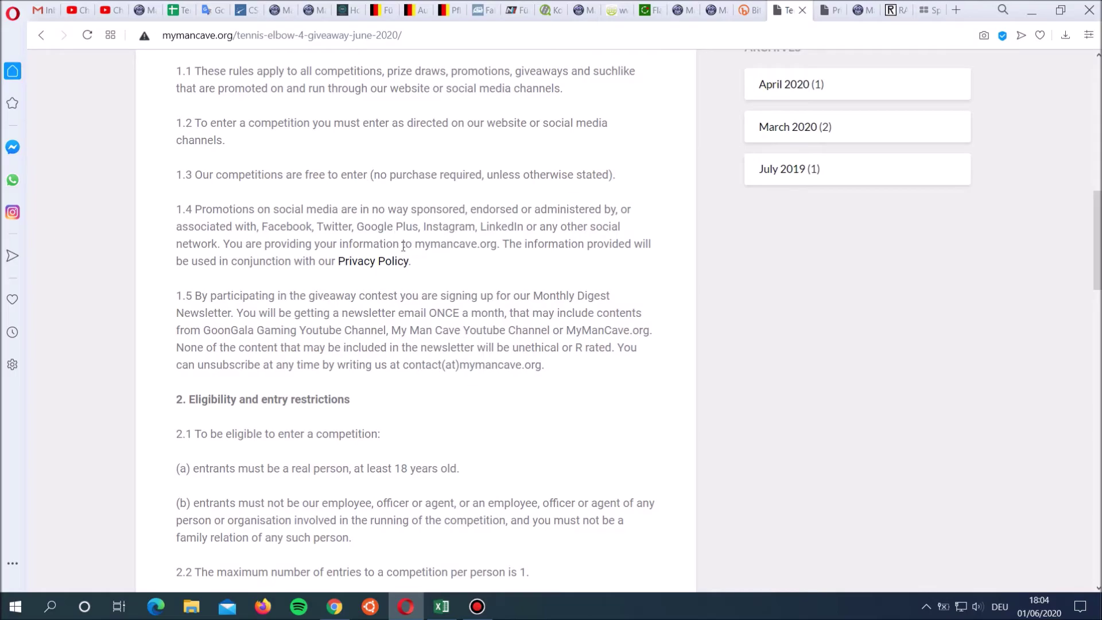
scroll(403, 245, "up", 4)
scroll(447, 340, "up", 2)
scroll(452, 336, "up", 1)
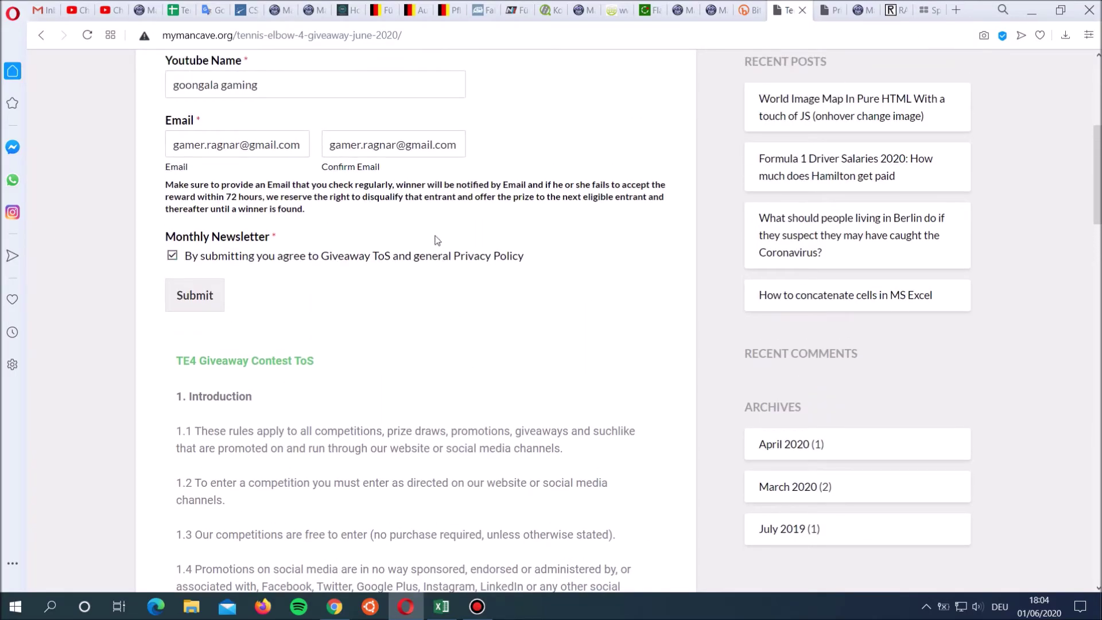
scroll(435, 239, "up", 1)
scroll(441, 315, "down", 8)
scroll(440, 315, "down", 6)
scroll(441, 315, "down", 3)
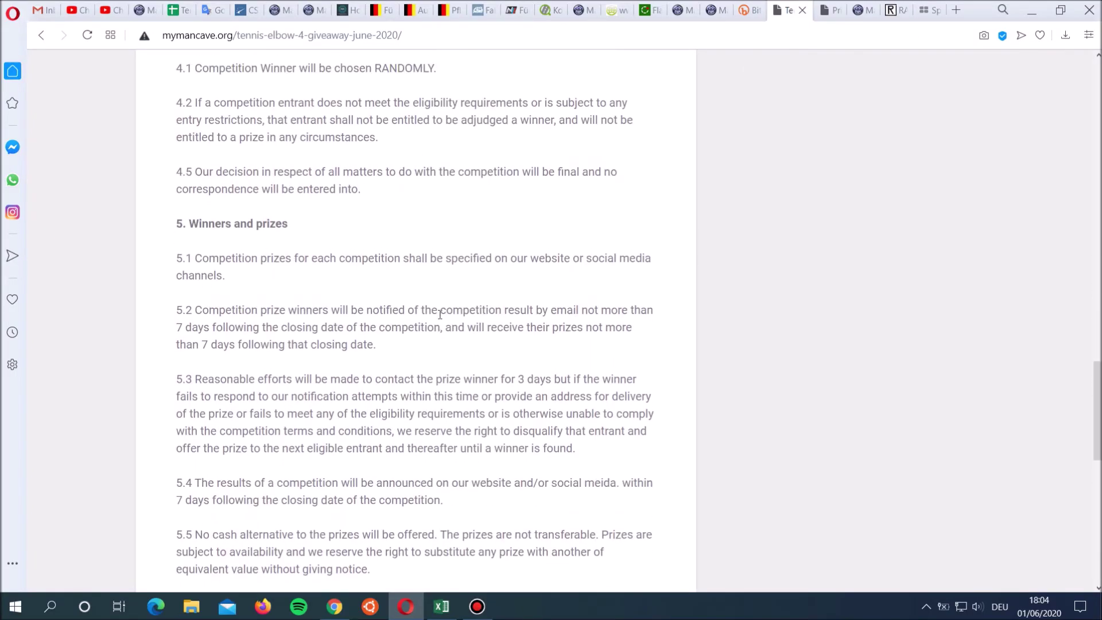
scroll(441, 314, "down", 3)
scroll(439, 311, "down", 2)
scroll(437, 308, "down", 2)
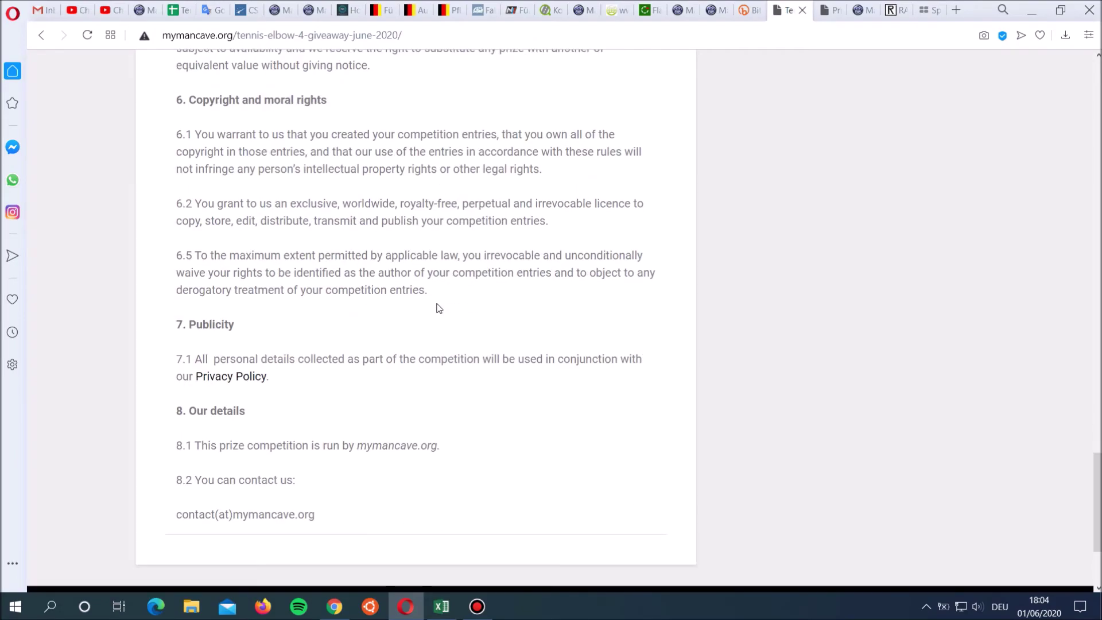
left_click_drag(175, 514, 276, 514)
left_click(364, 520)
scroll(388, 327, "up", 2)
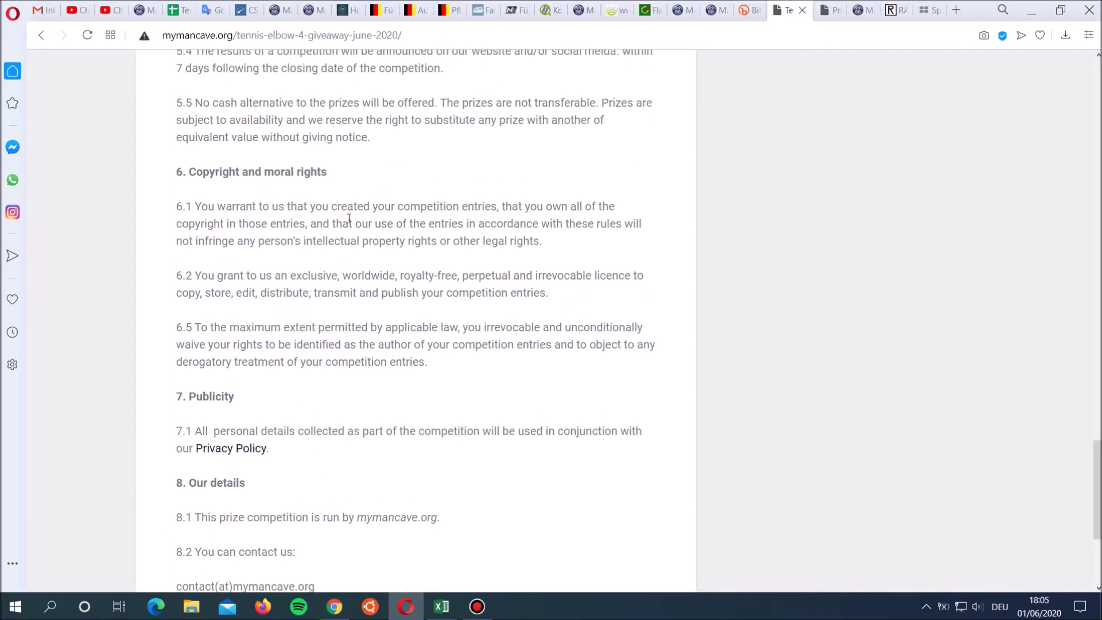
scroll(465, 276, "up", 2)
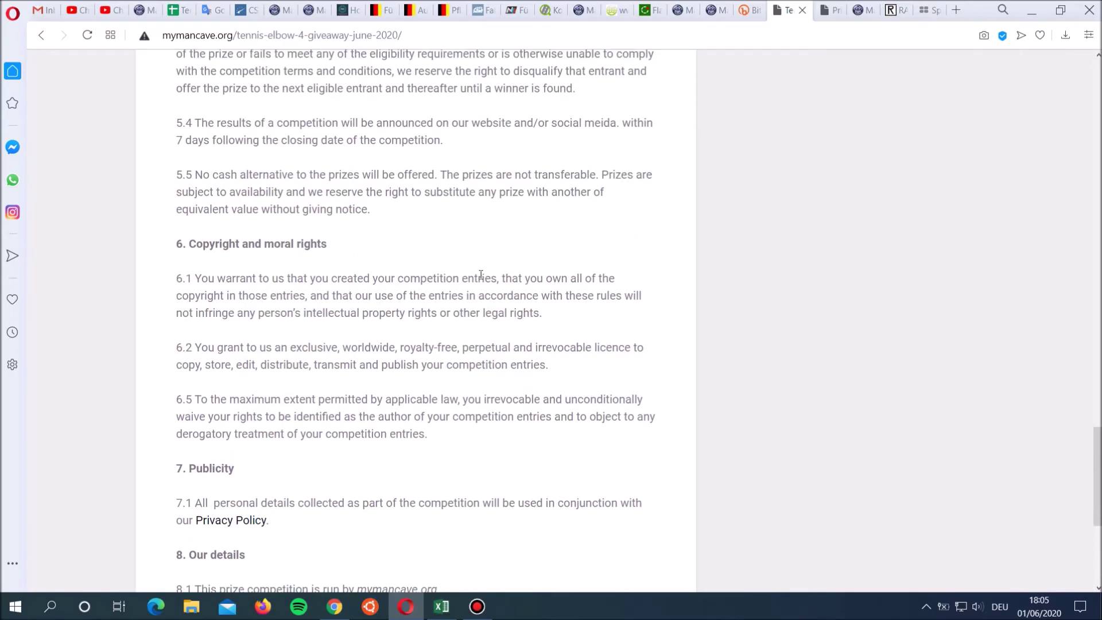
scroll(481, 270, "up", 1)
scroll(481, 270, "up", 2)
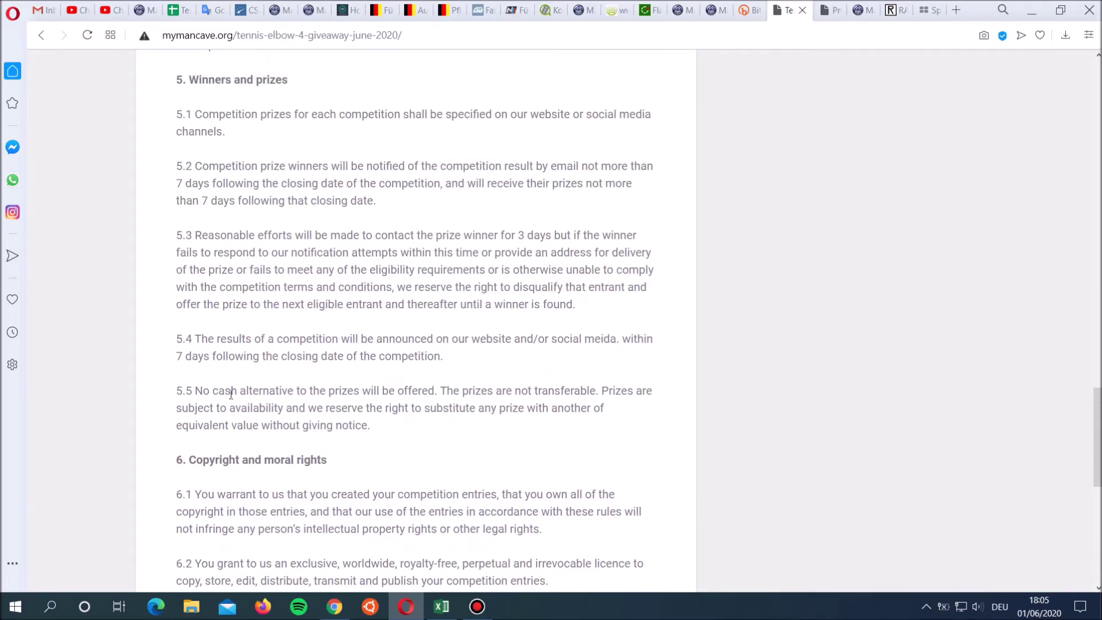
left_click_drag(195, 391, 238, 390)
left_click(270, 424)
scroll(308, 390, "up", 1)
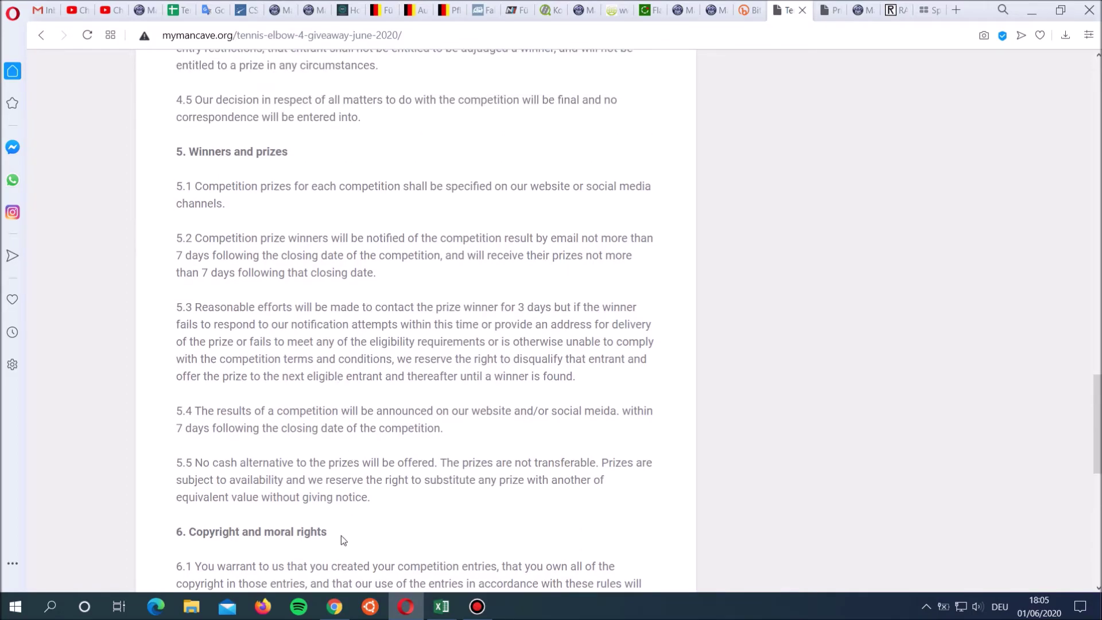
scroll(341, 536, "up", 3)
scroll(344, 430, "up", 2)
scroll(388, 327, "up", 8)
scroll(392, 435, "up", 2)
scroll(437, 352, "down", 2)
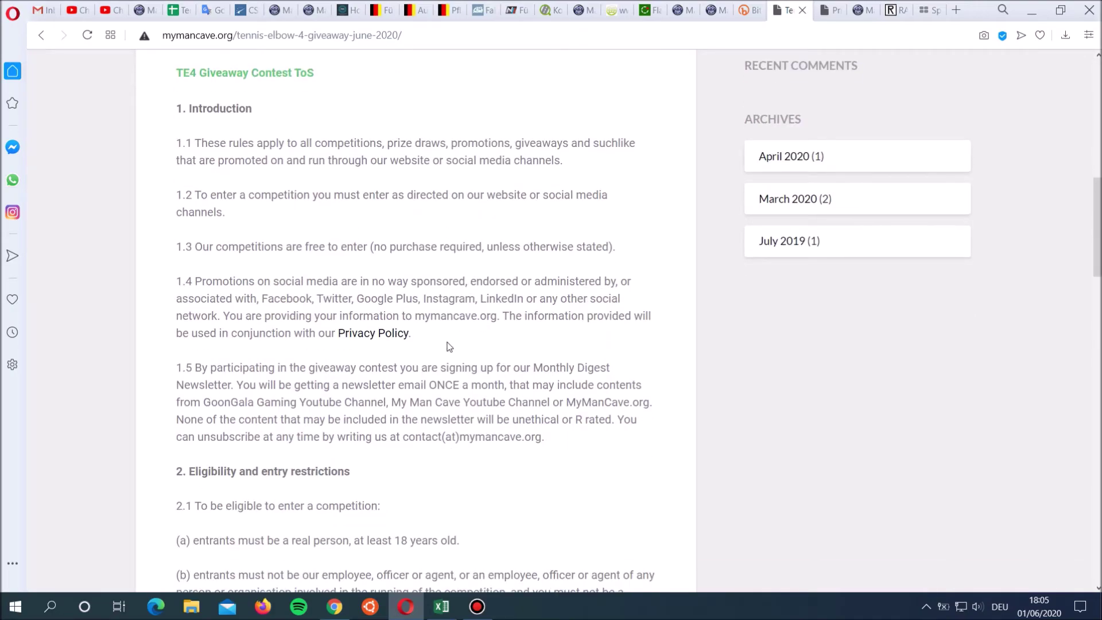
scroll(447, 345, "up", 3)
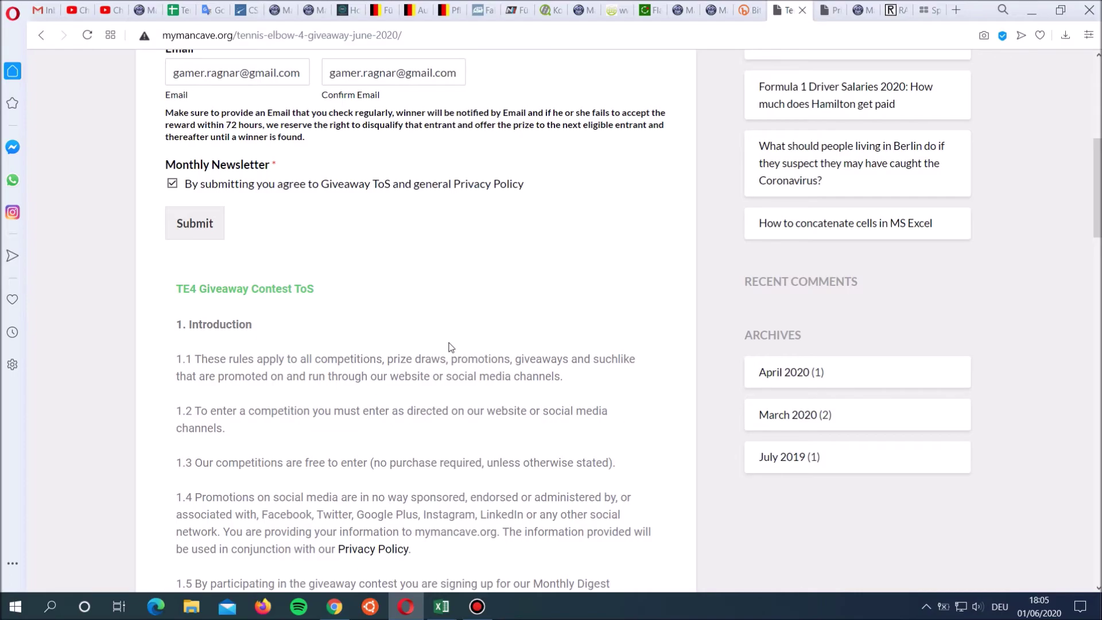
scroll(448, 346, "up", 2)
scroll(448, 346, "up", 1)
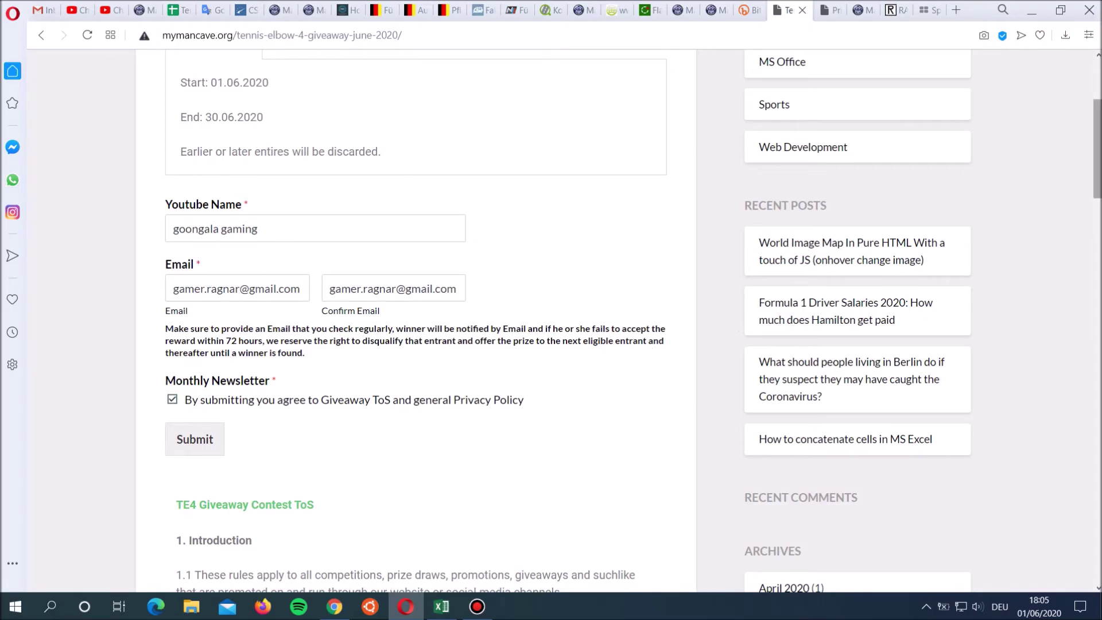
scroll(786, 311, "down", 15)
left_click_drag(178, 355, 372, 361)
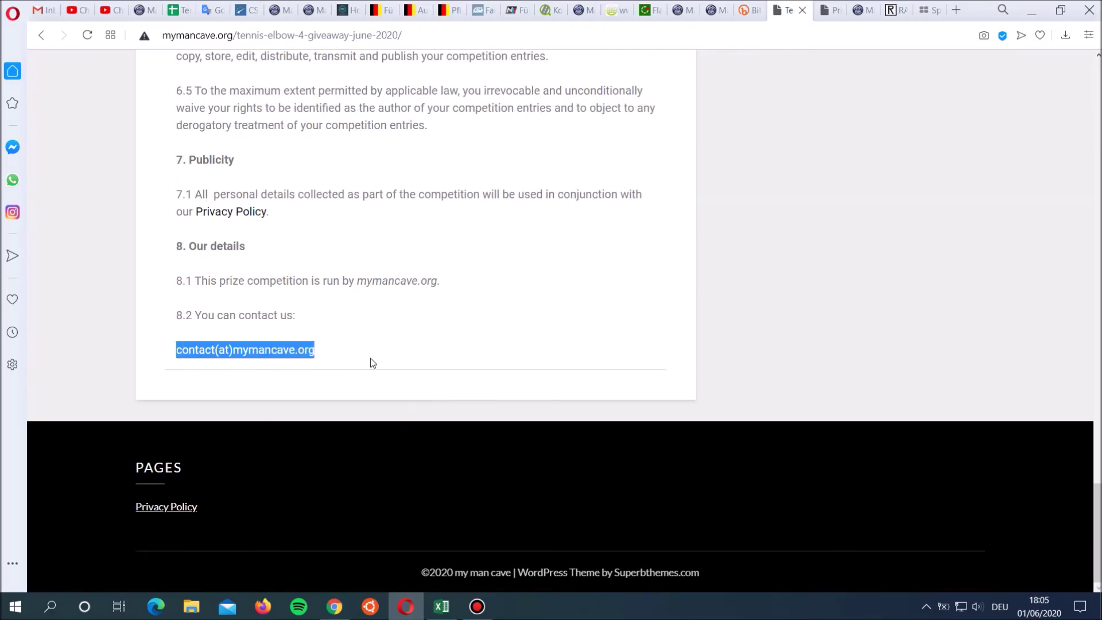
left_click(437, 364)
scroll(709, 396, "up", 5)
scroll(709, 400, "up", 10)
scroll(708, 413, "up", 8)
scroll(709, 424, "up", 10)
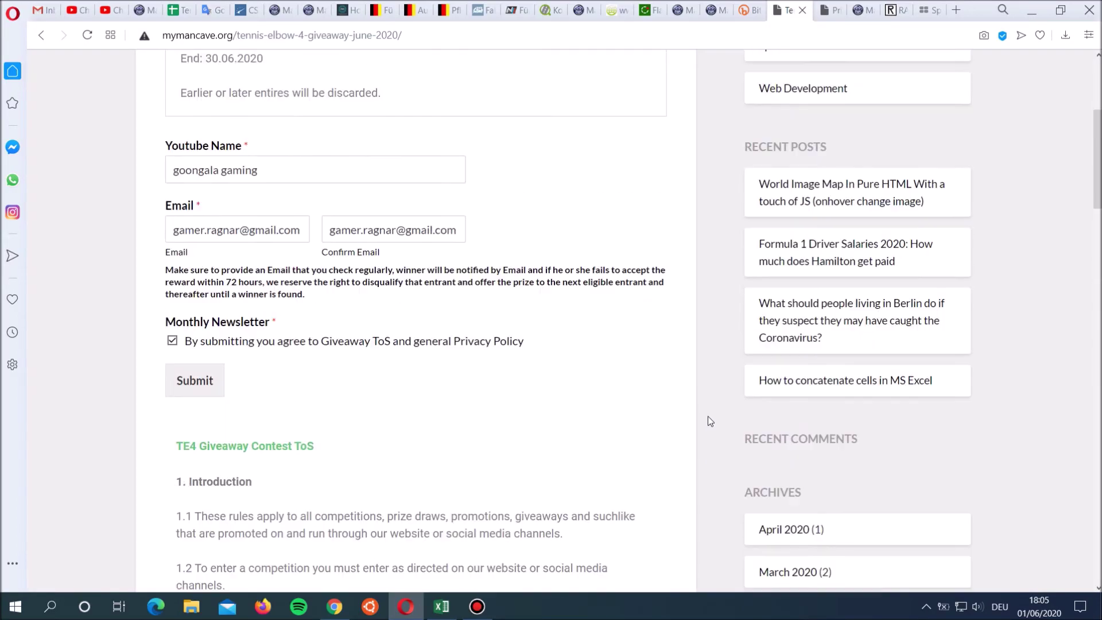
scroll(708, 416, "up", 2)
scroll(316, 431, "up", 2)
left_click(275, 279)
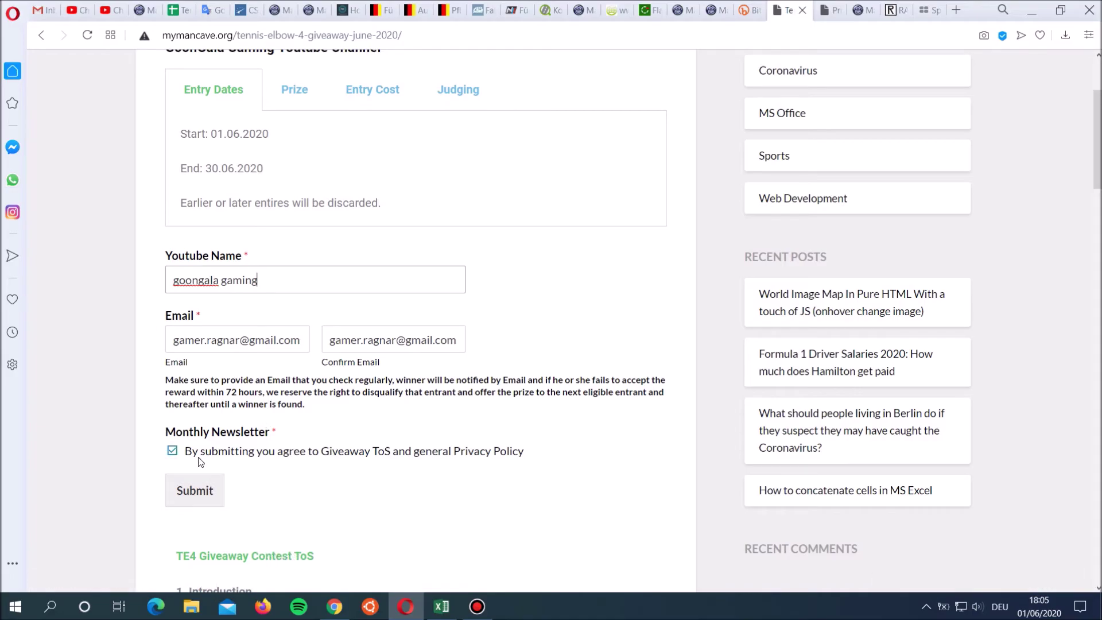
left_click(206, 487)
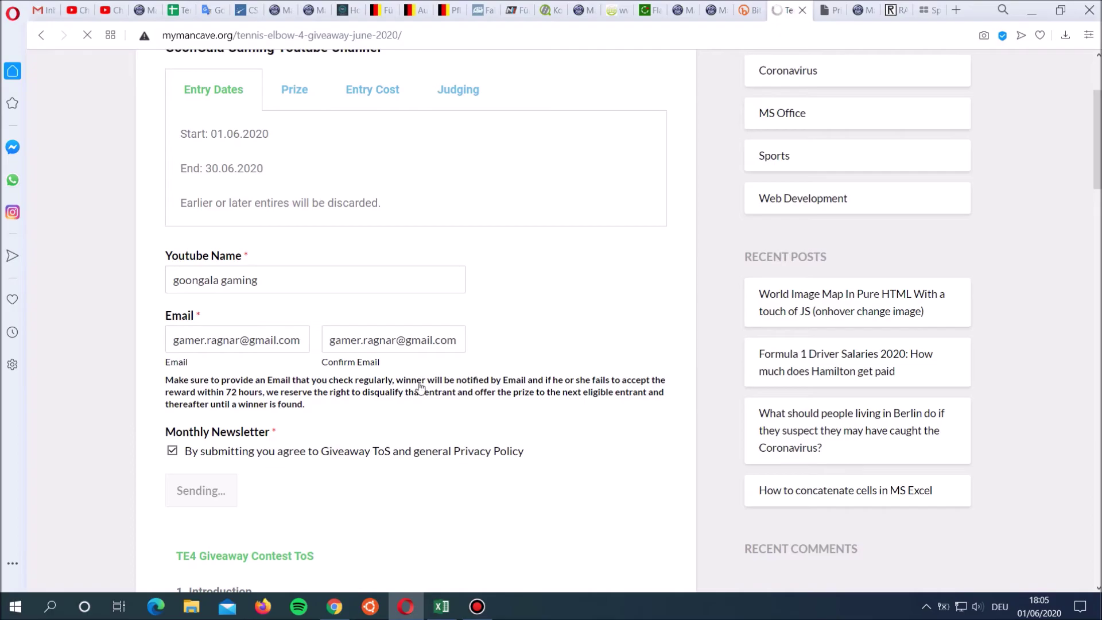
scroll(400, 384, "down", 3)
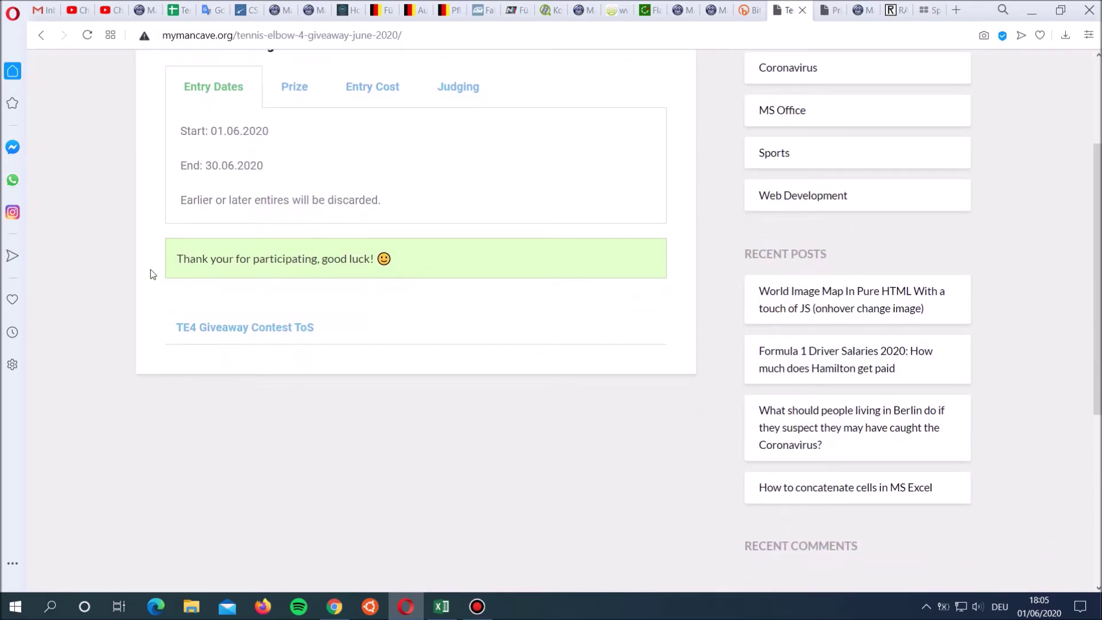
left_click_drag(177, 263, 396, 263)
left_click_drag(172, 327, 388, 293)
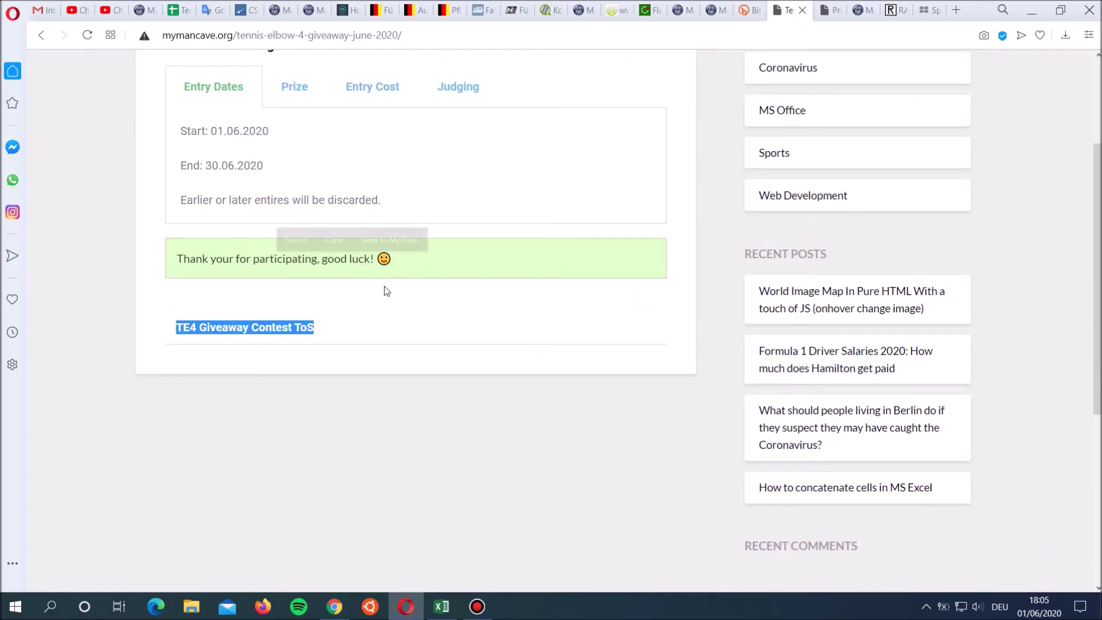
left_click(284, 258)
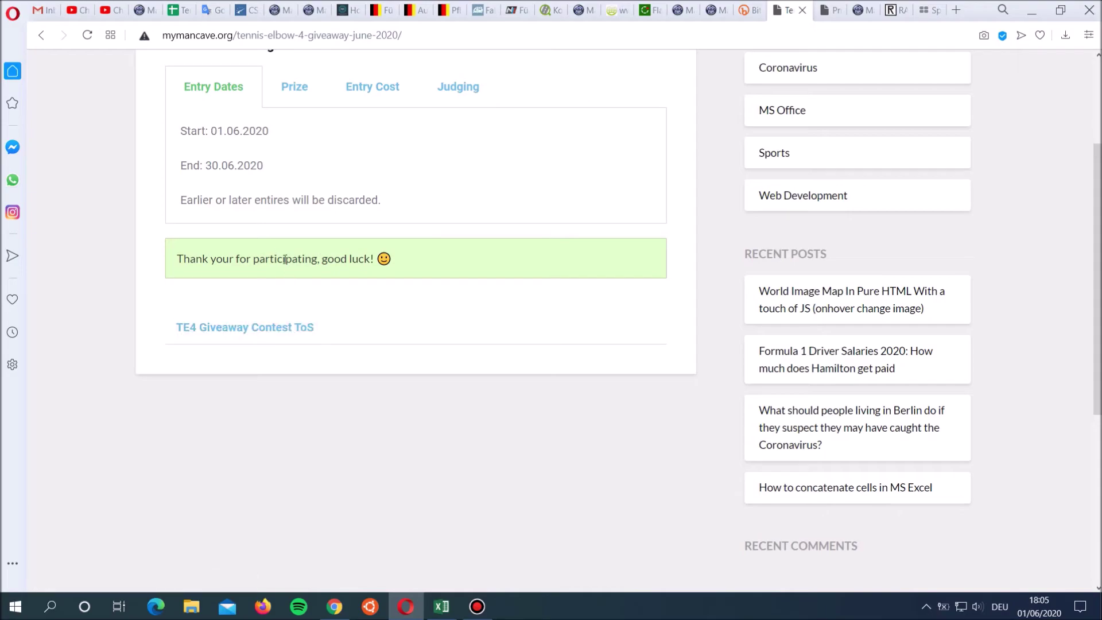
double_click(283, 258)
left_click(415, 272)
- Expand the TE4 Giveaway Contest ToS and highlight the end date and discard notice
left_click(260, 328)
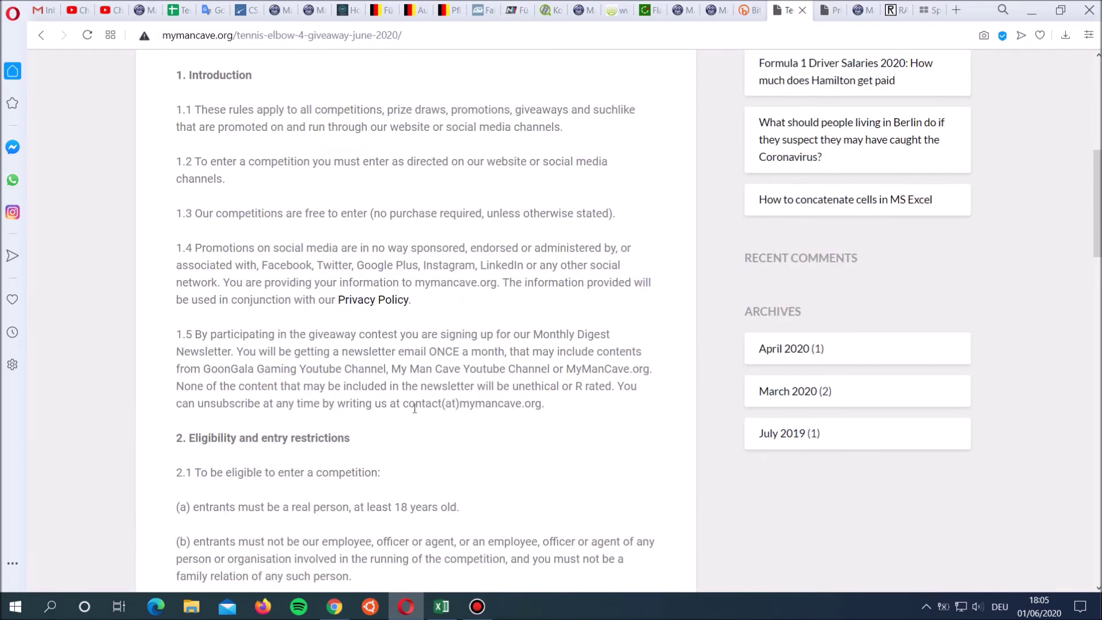
scroll(417, 416, "down", 3)
scroll(423, 449, "up", 6)
scroll(345, 345, "up", 4)
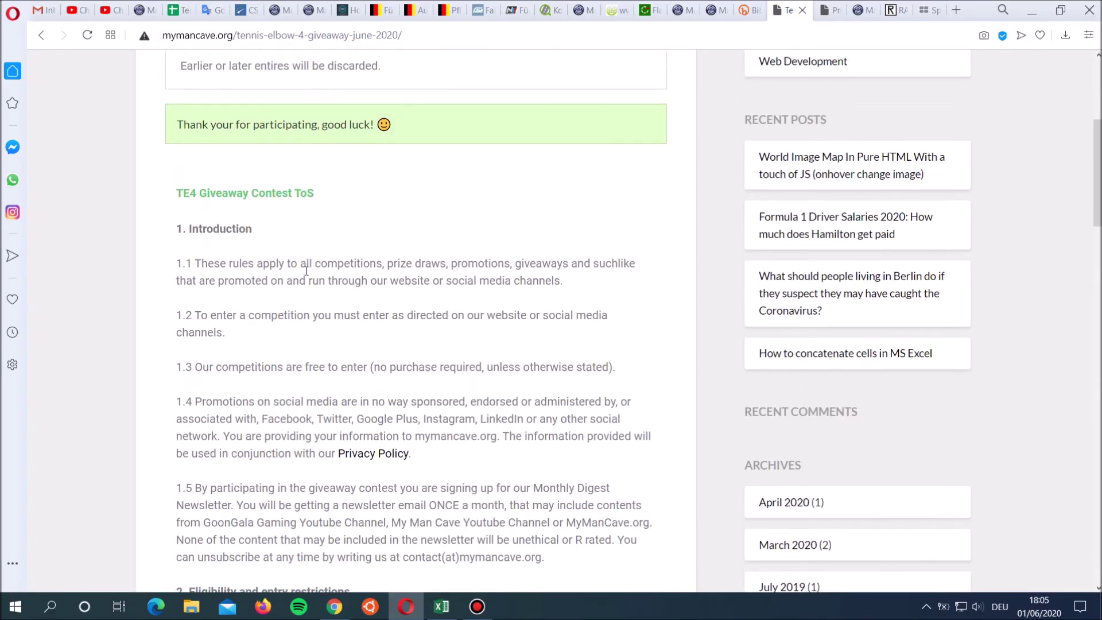
scroll(306, 271, "up", 2)
left_click_drag(179, 164, 272, 200)
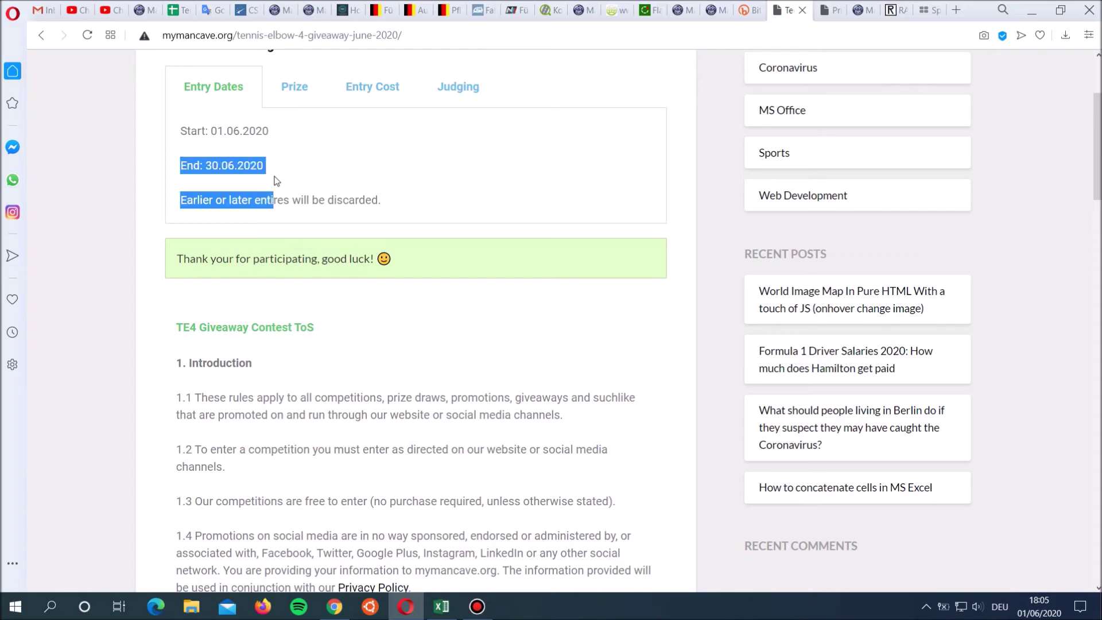
left_click(388, 200)
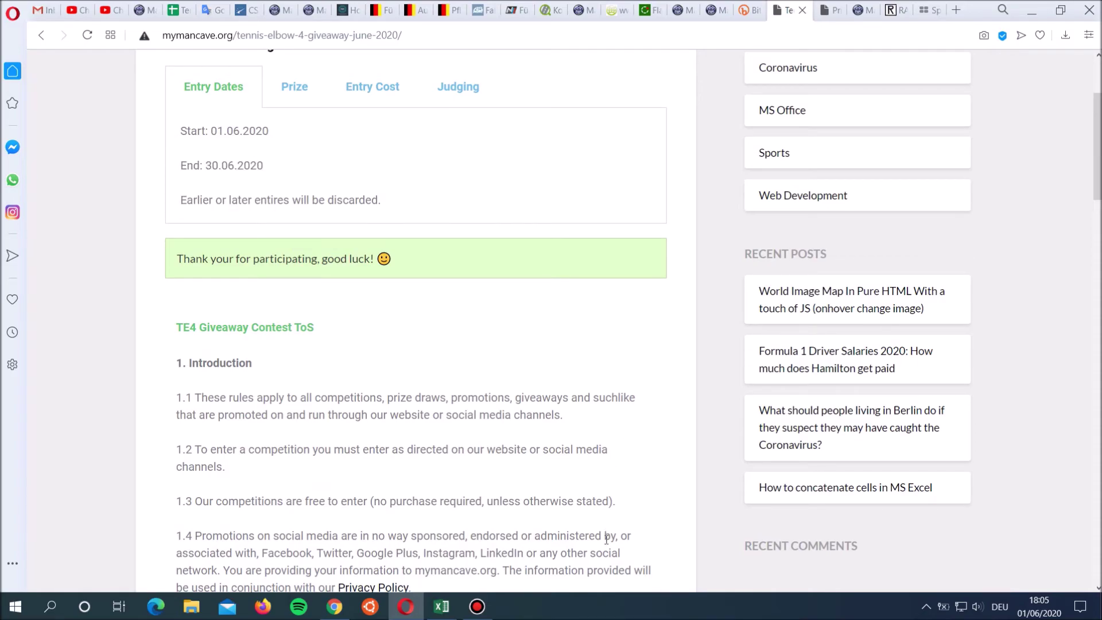
scroll(607, 533, "down", 3)
scroll(549, 494, "down", 3)
scroll(550, 494, "down", 2)
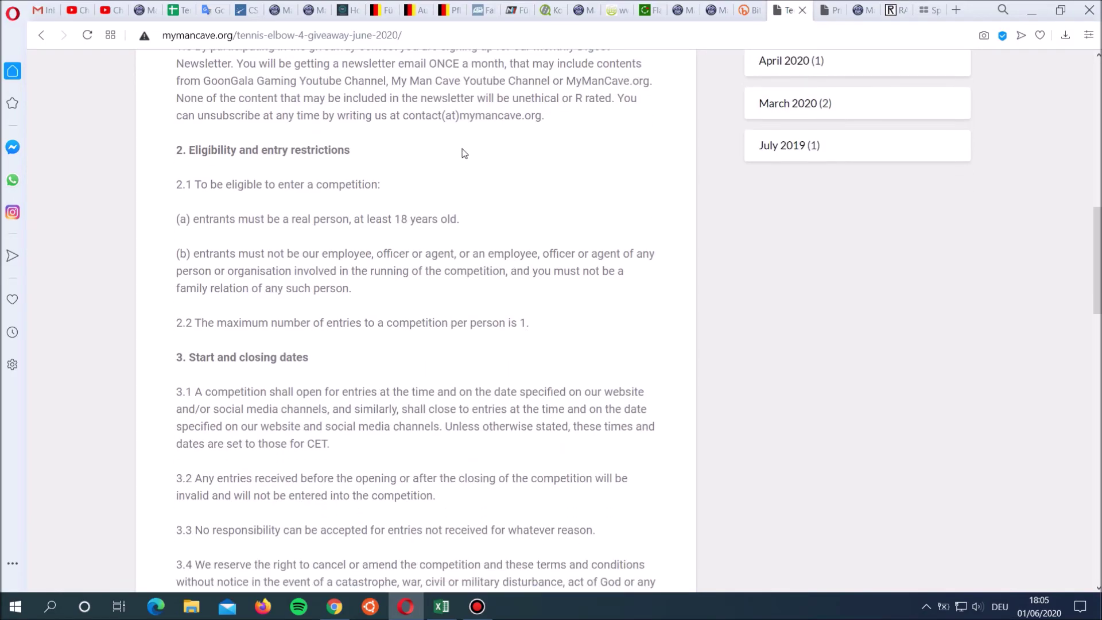
scroll(463, 153, "down", 2)
scroll(464, 154, "down", 1)
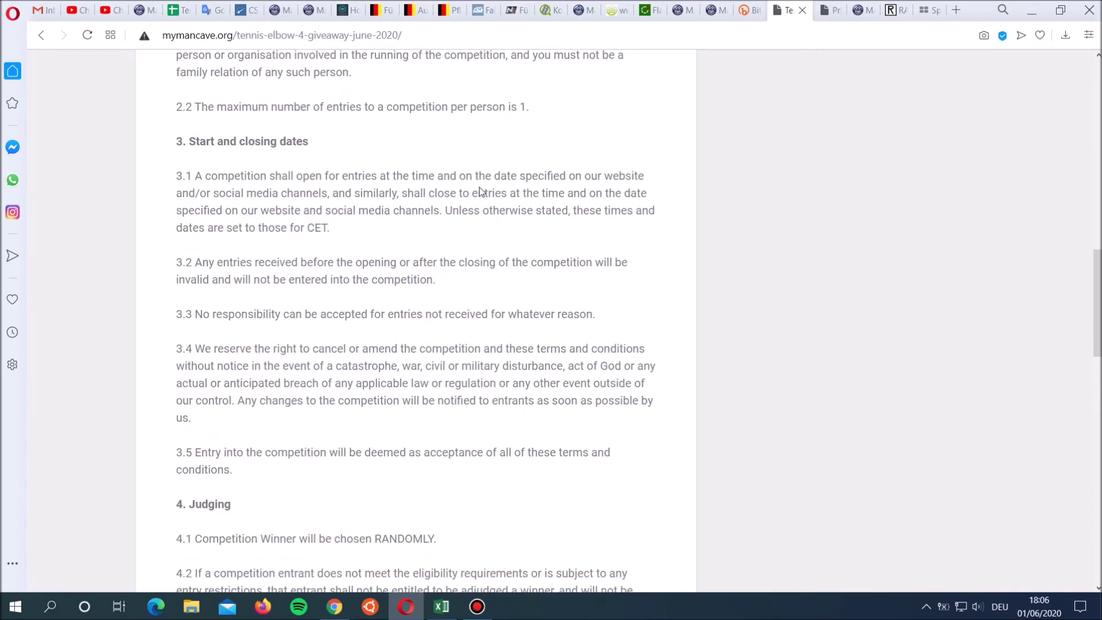
scroll(493, 313, "up", 1)
scroll(494, 313, "up", 2)
scroll(413, 82, "down", 3)
scroll(347, 304, "down", 1)
scroll(347, 303, "down", 3)
scroll(361, 370, "down", 3)
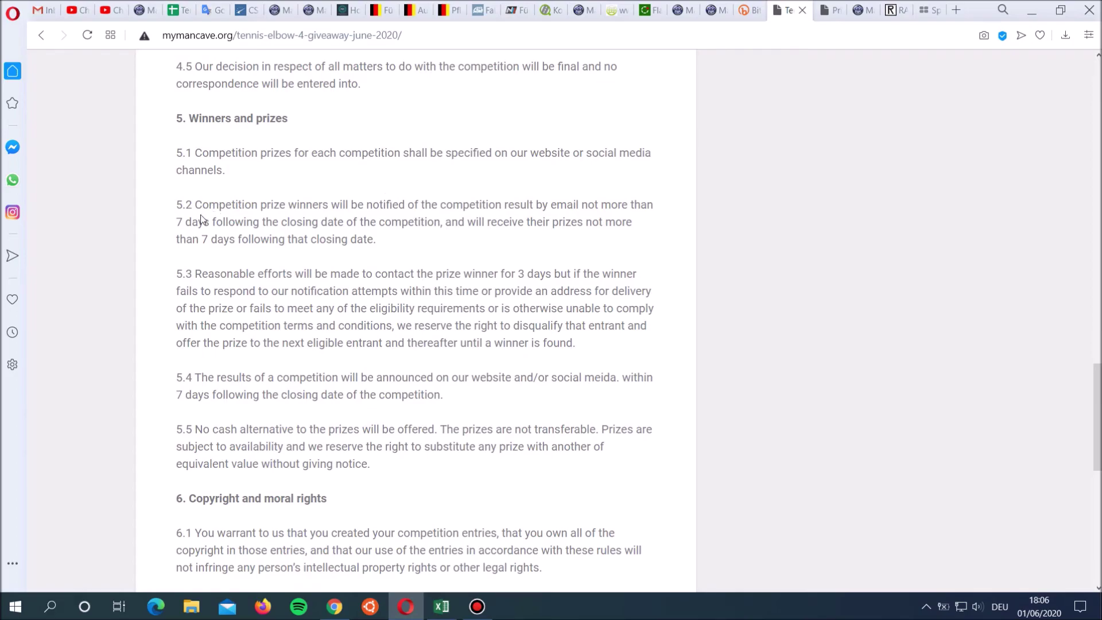
- Highlight part of rule 5.2 and the words 'Reasonable' and 'days' in rule 5.3
left_click_drag(186, 222, 392, 223)
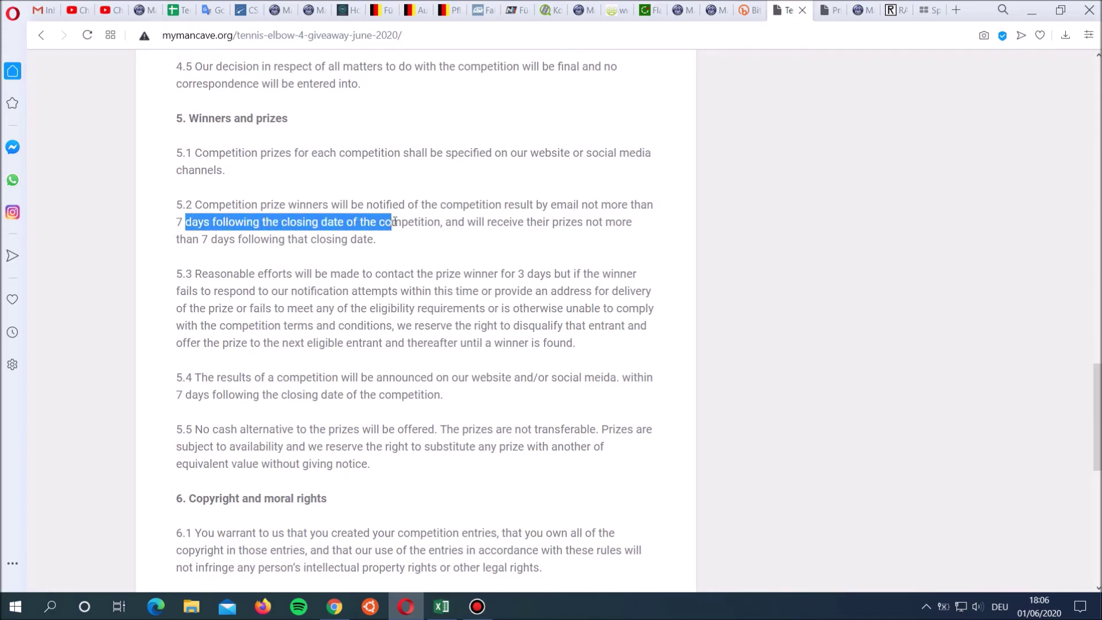
left_click(398, 251)
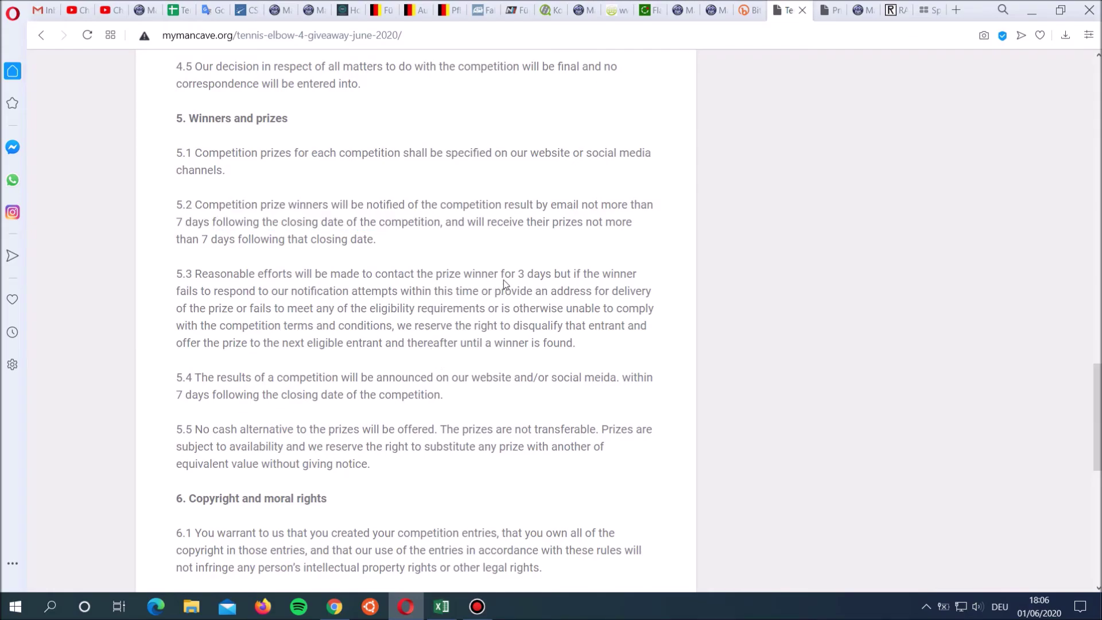
double_click(200, 274)
left_click(519, 353)
double_click(527, 273)
left_click(532, 328)
scroll(352, 274, "up", 10)
scroll(362, 269, "up", 10)
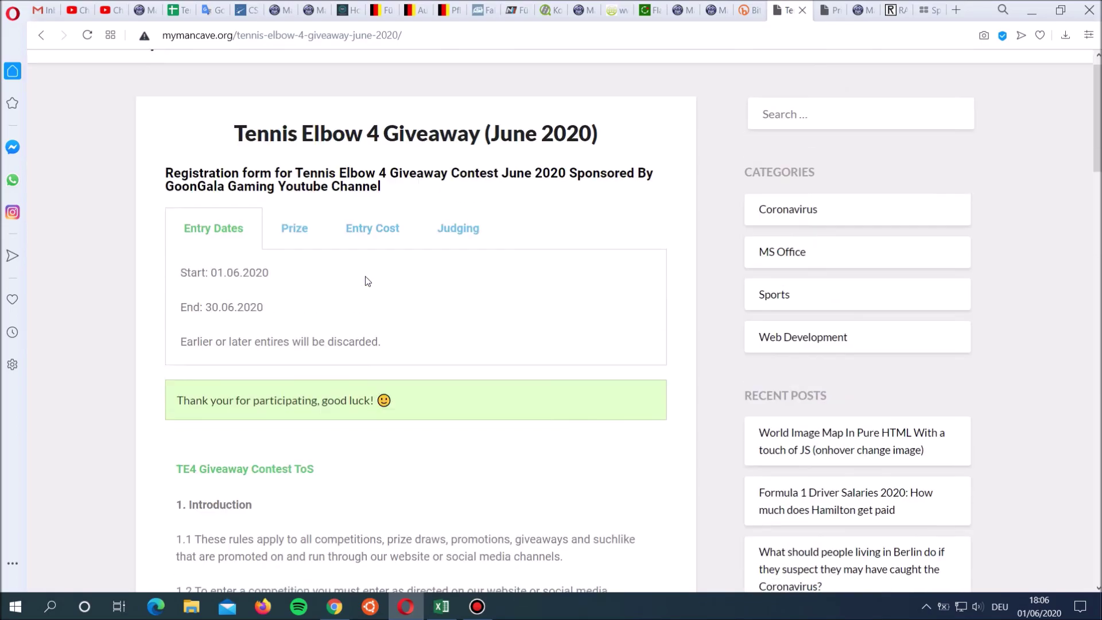
double_click(212, 311)
left_click(331, 369)
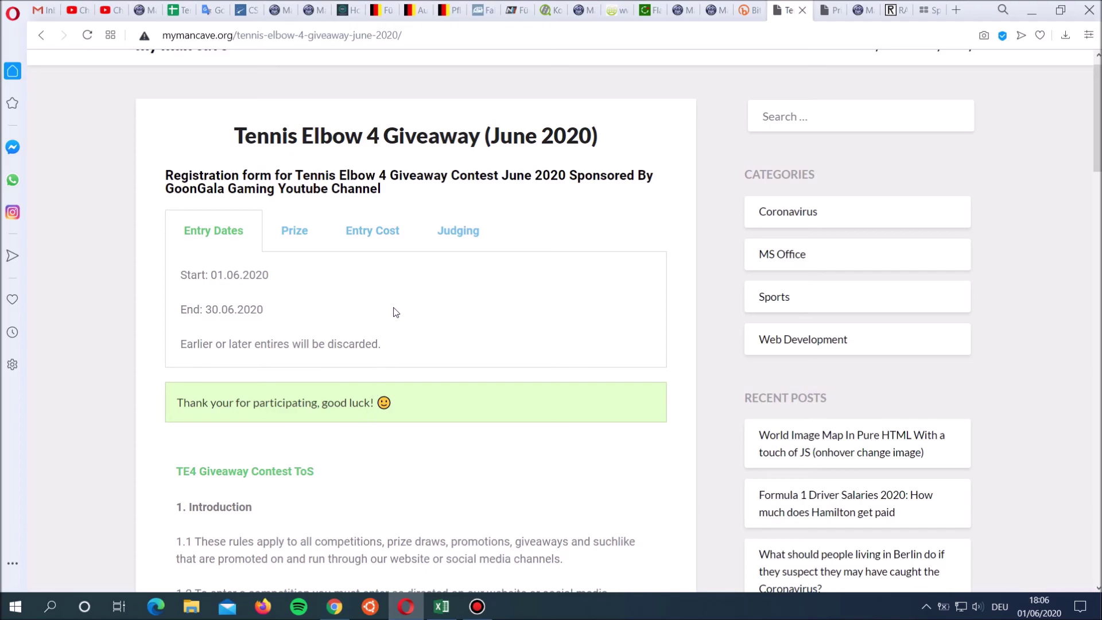
scroll(443, 315, "up", 1)
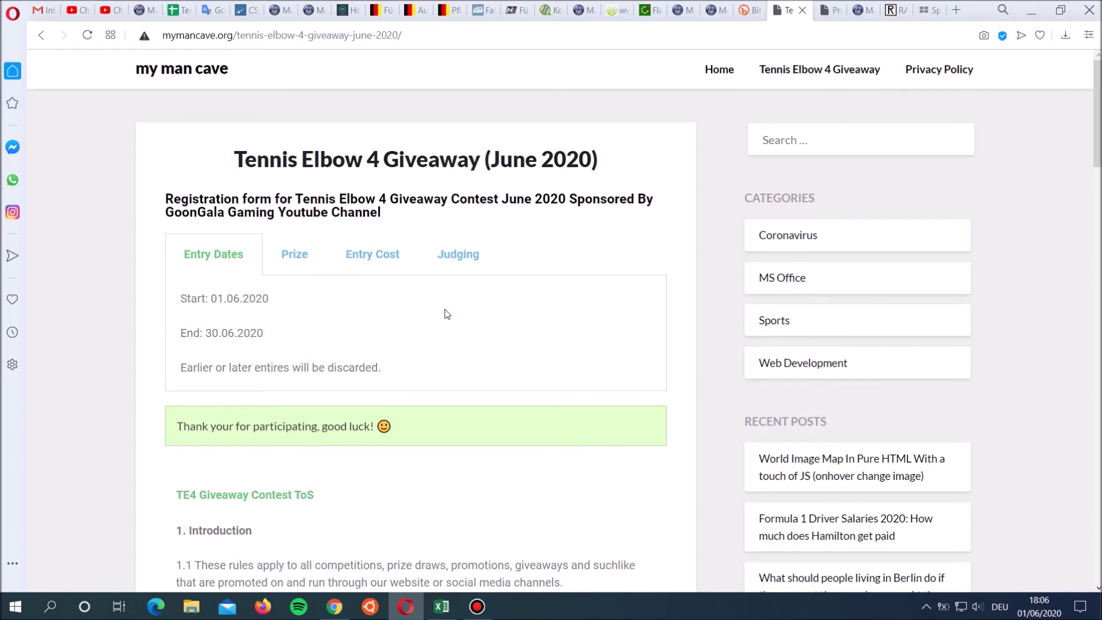
scroll(444, 312, "down", 4)
scroll(439, 312, "down", 5)
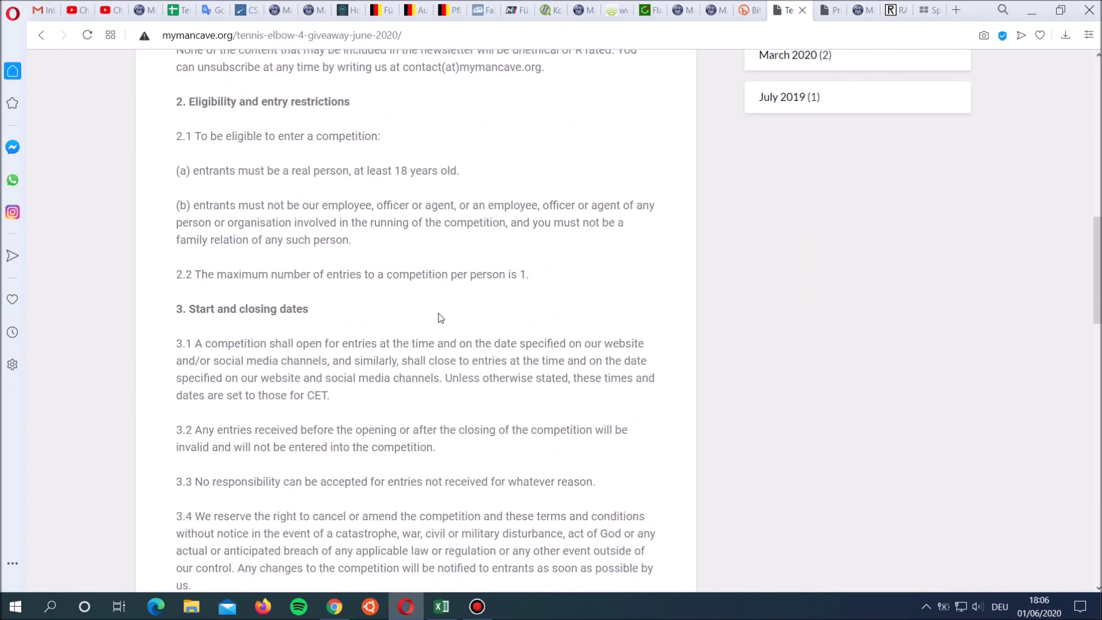
scroll(440, 311, "up", 6)
scroll(439, 313, "up", 3)
left_click(294, 253)
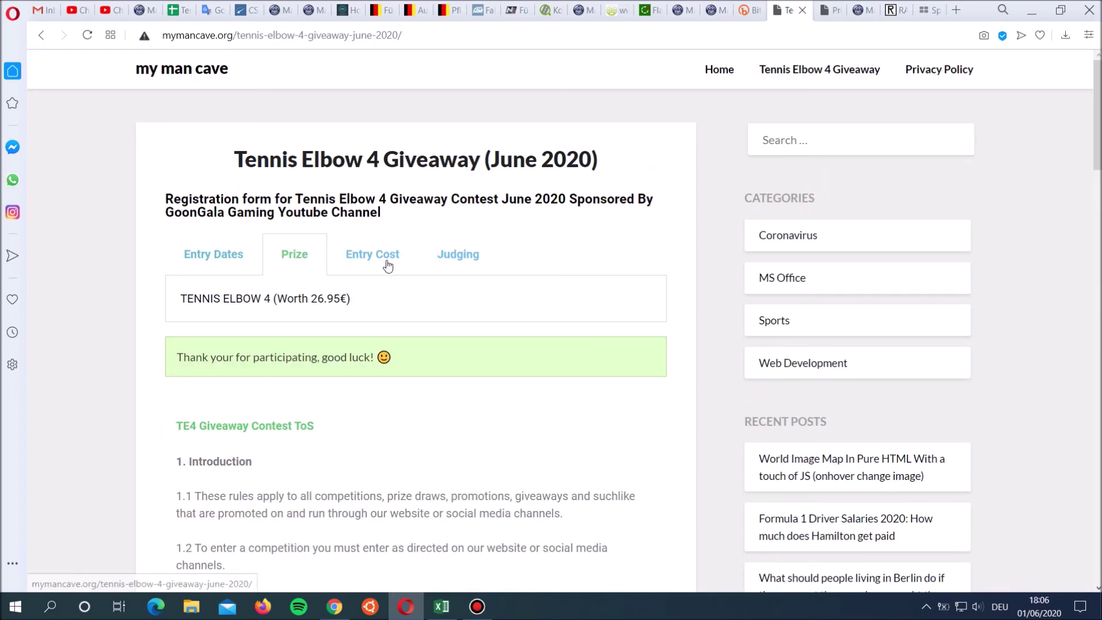
left_click(372, 254)
left_click(459, 254)
left_click(379, 250)
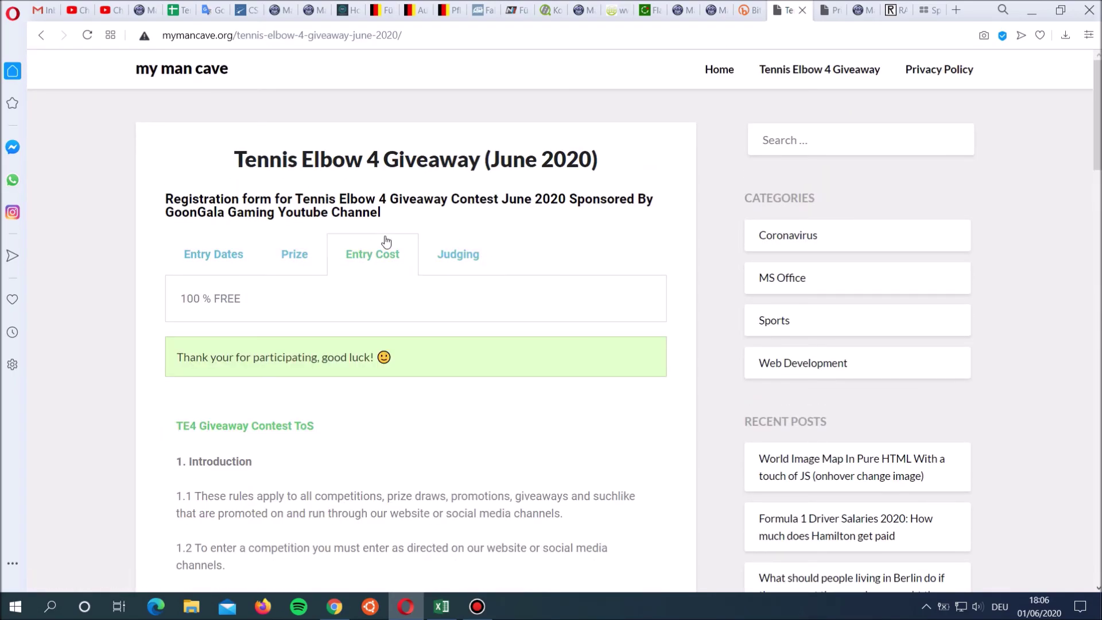
left_click(318, 254)
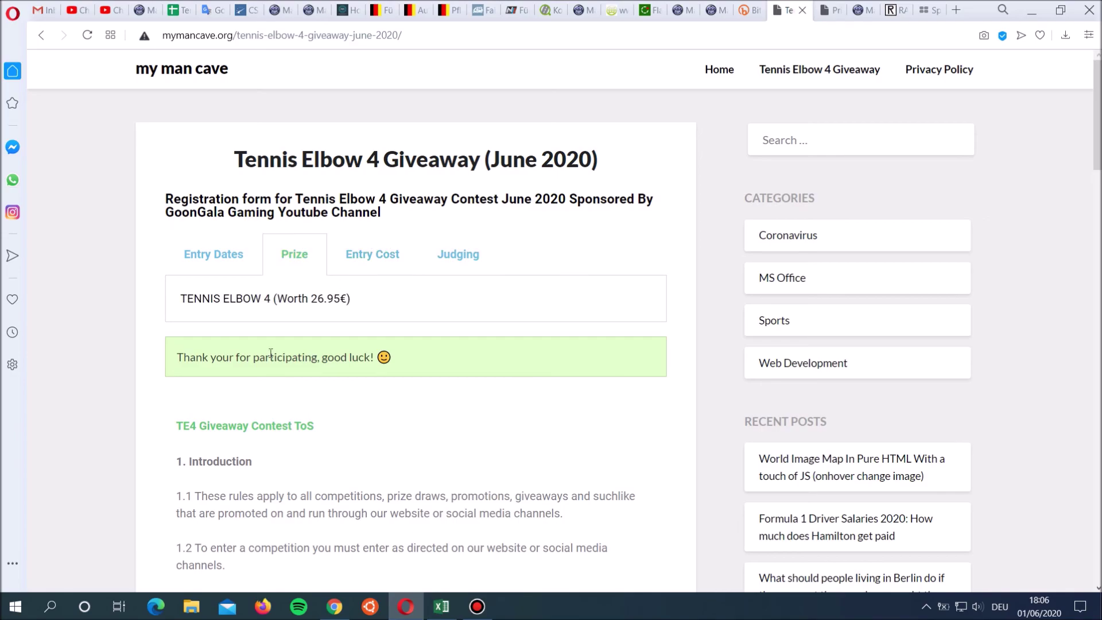
left_click(220, 259)
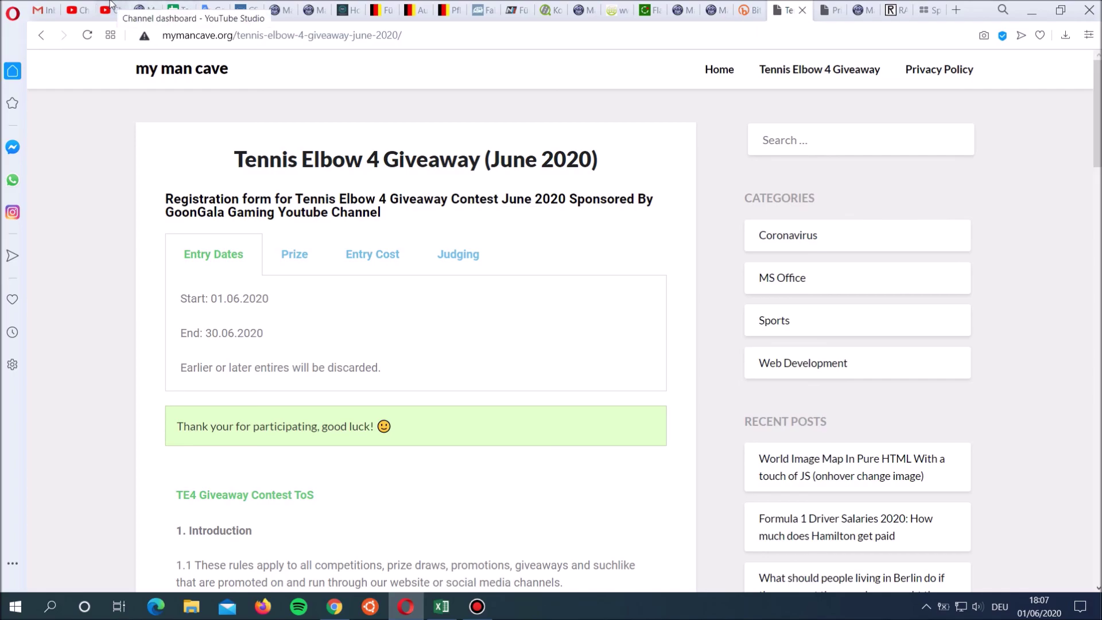
left_click(297, 259)
left_click(392, 259)
left_click(461, 258)
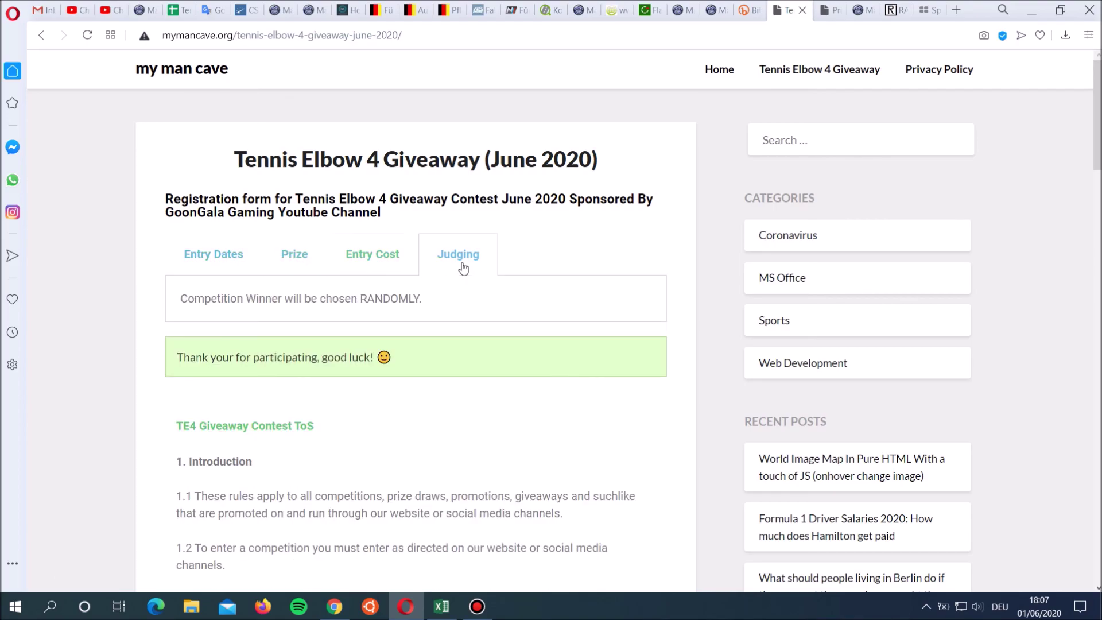
left_click(294, 254)
left_click(214, 254)
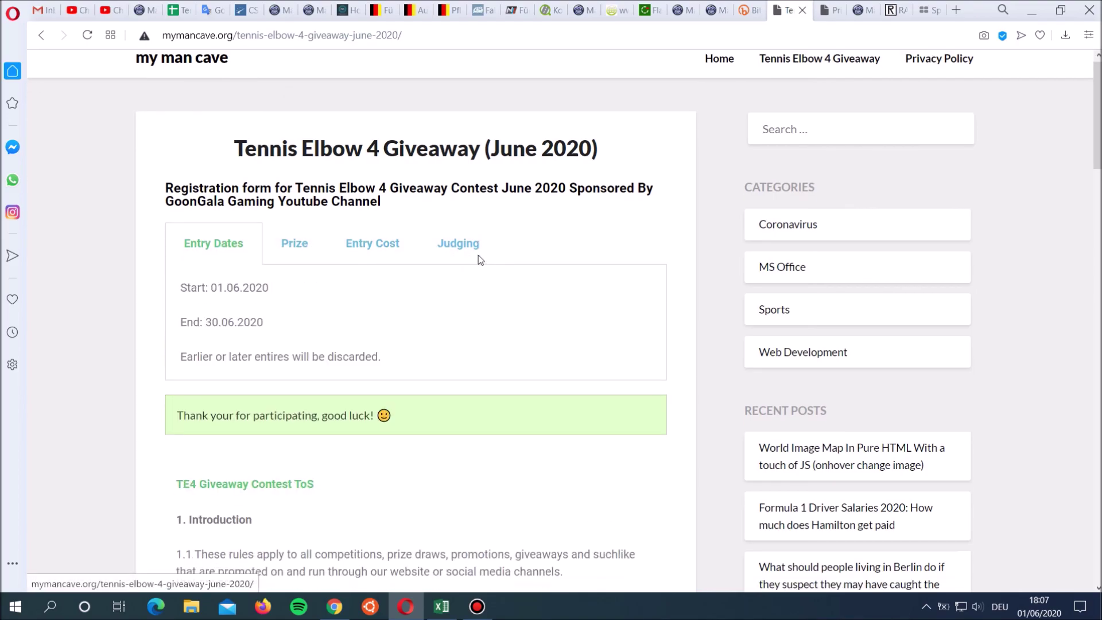
scroll(478, 257, "down", 8)
scroll(478, 257, "down", 6)
scroll(478, 257, "down", 8)
scroll(478, 257, "down", 8)
scroll(477, 257, "up", 5)
scroll(478, 257, "up", 6)
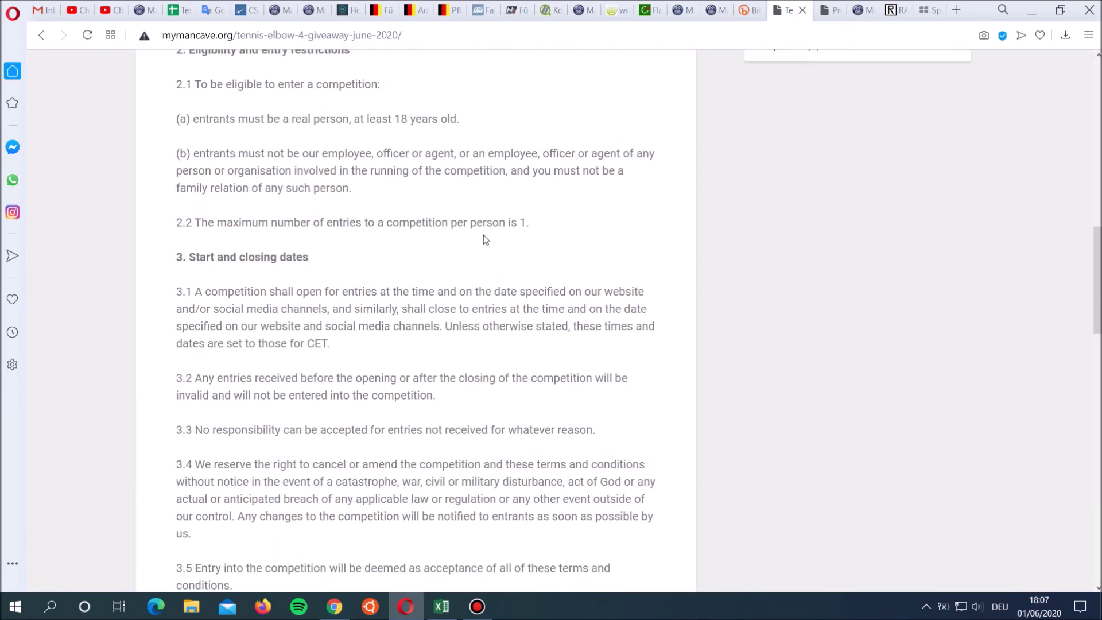
scroll(480, 249, "up", 5)
scroll(482, 240, "up", 5)
scroll(482, 240, "up", 3)
scroll(468, 234, "up", 2)
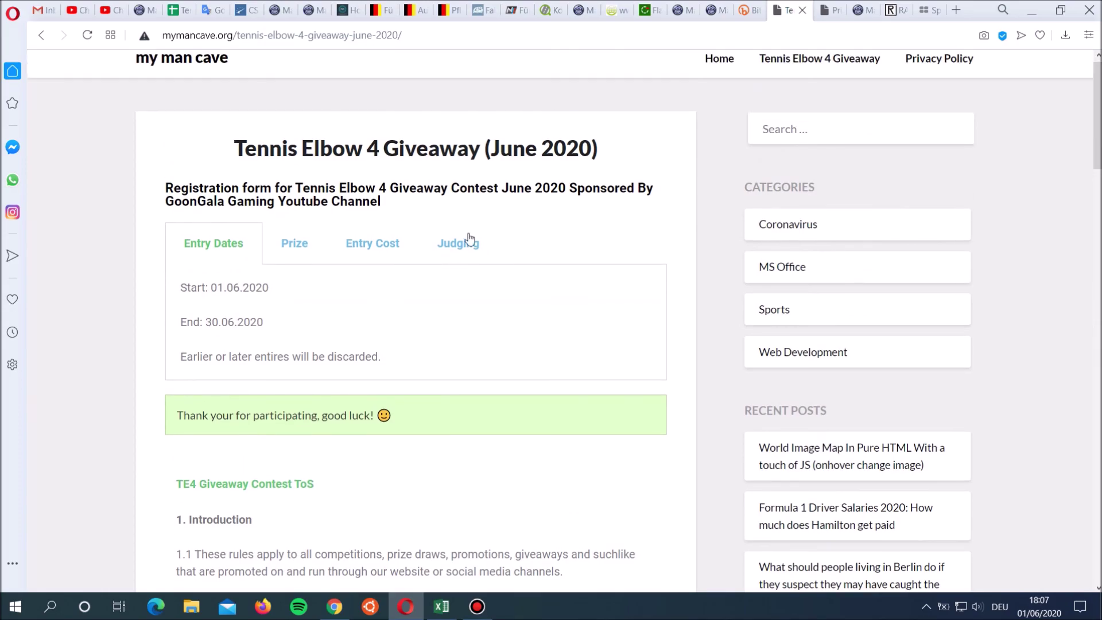